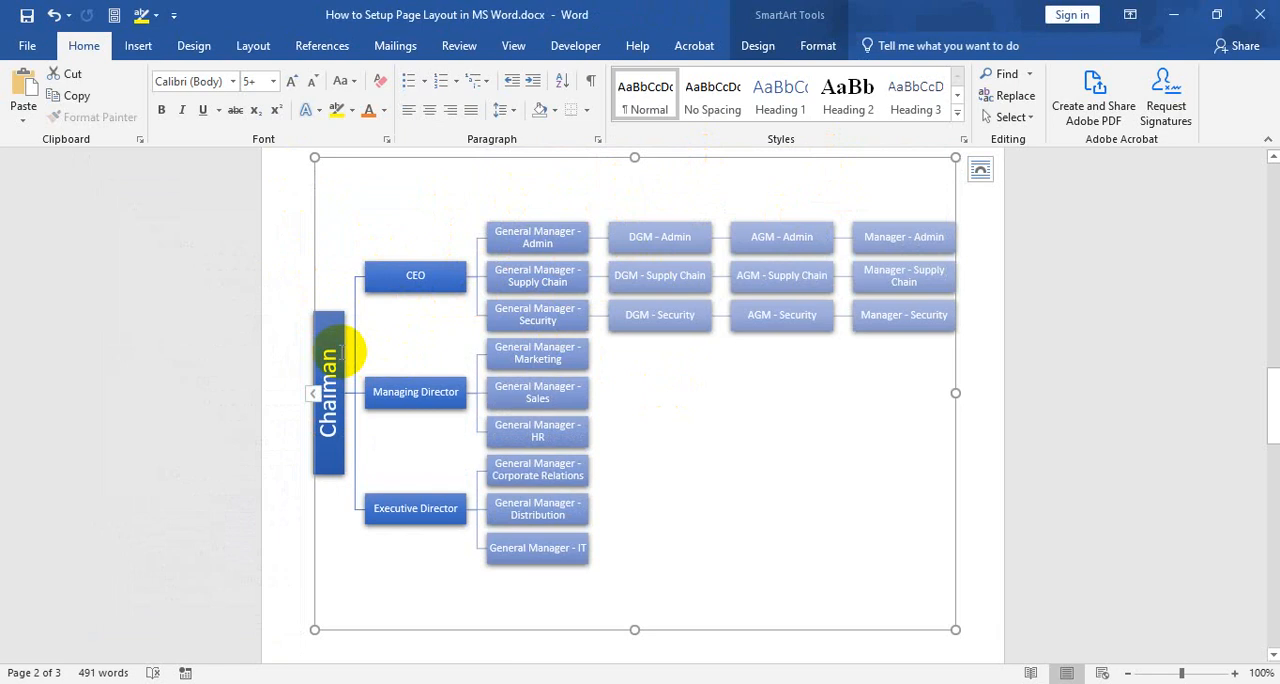
# Examine the top two levels of the existing organization chart, from the chairman box to the Executive Director, Managing Director and CEO boxes
pyautogui.click(331, 347)
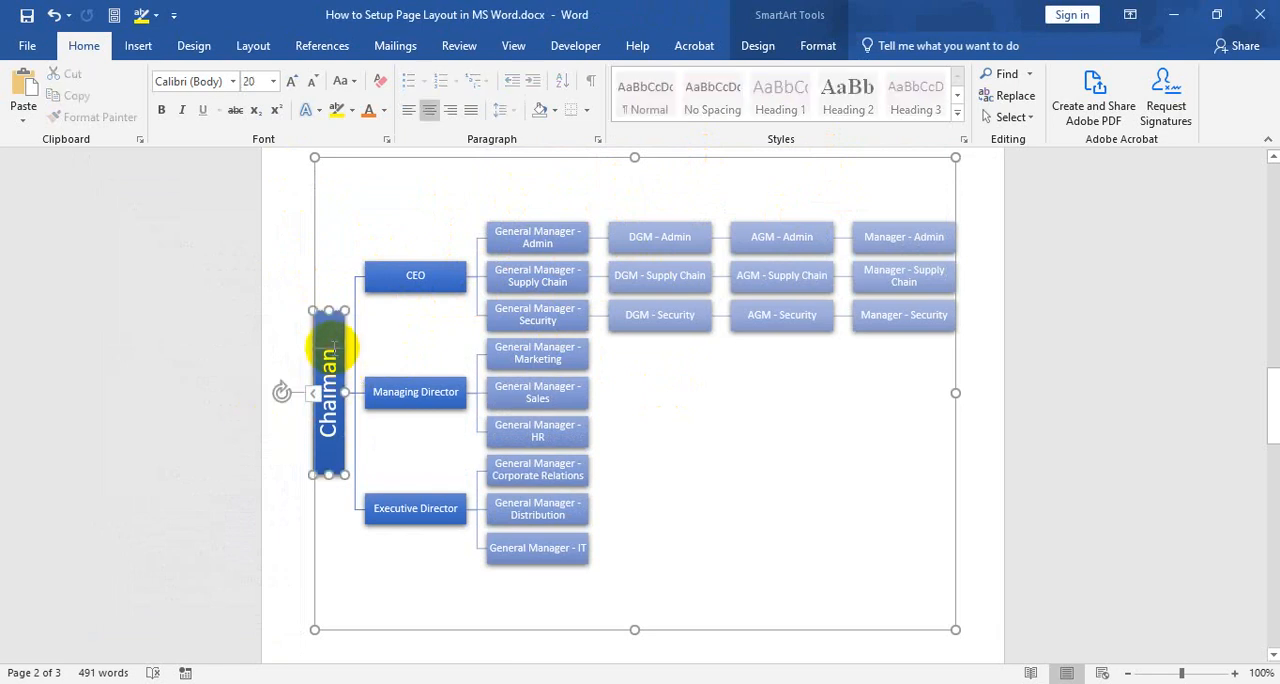
pyautogui.click(314, 265)
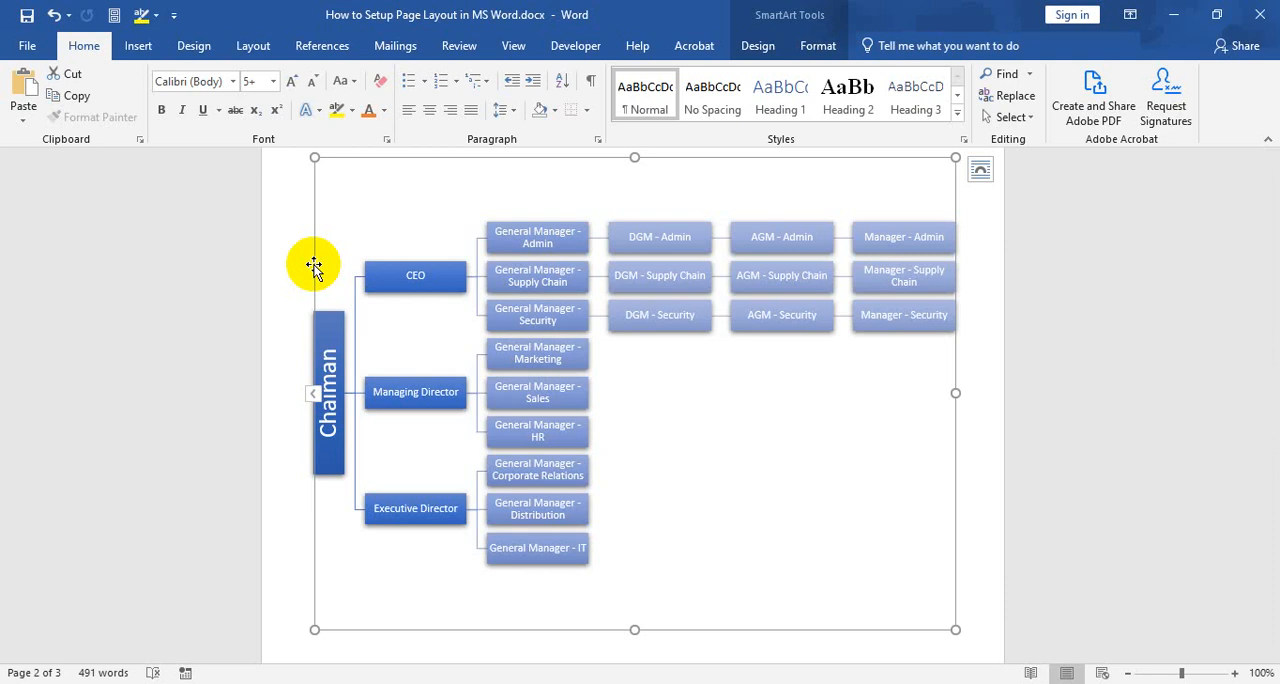
pyautogui.click(327, 370)
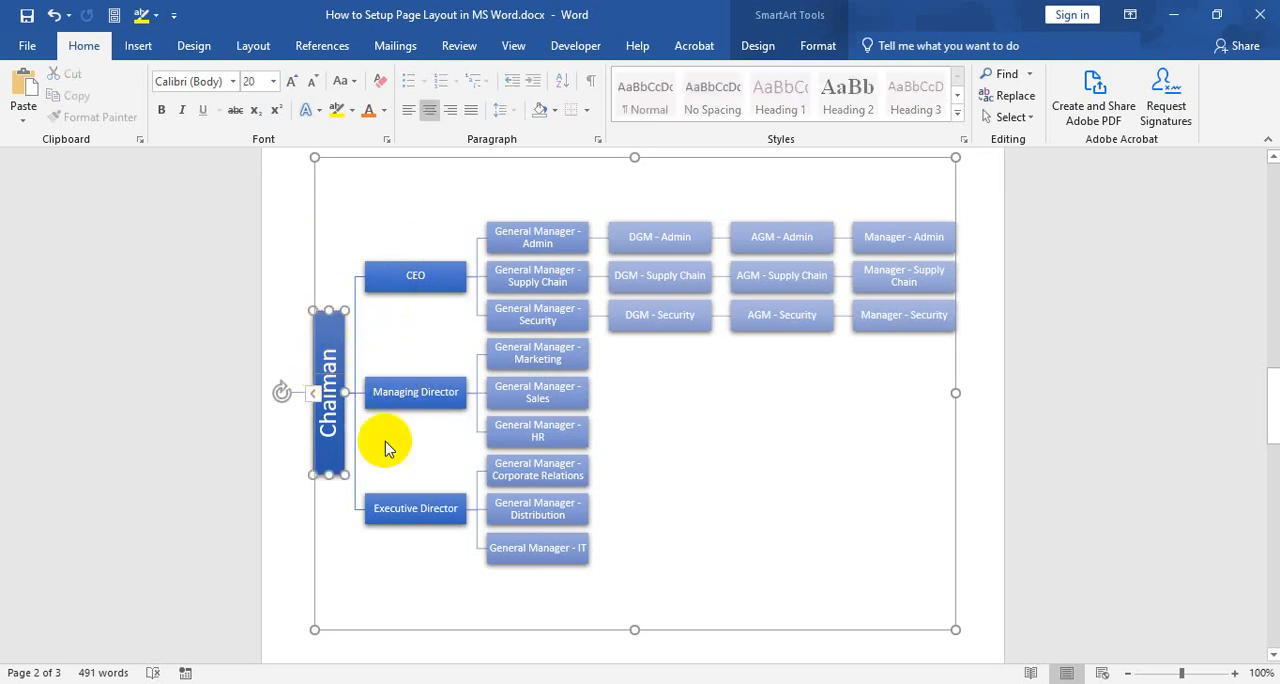
pyautogui.click(411, 518)
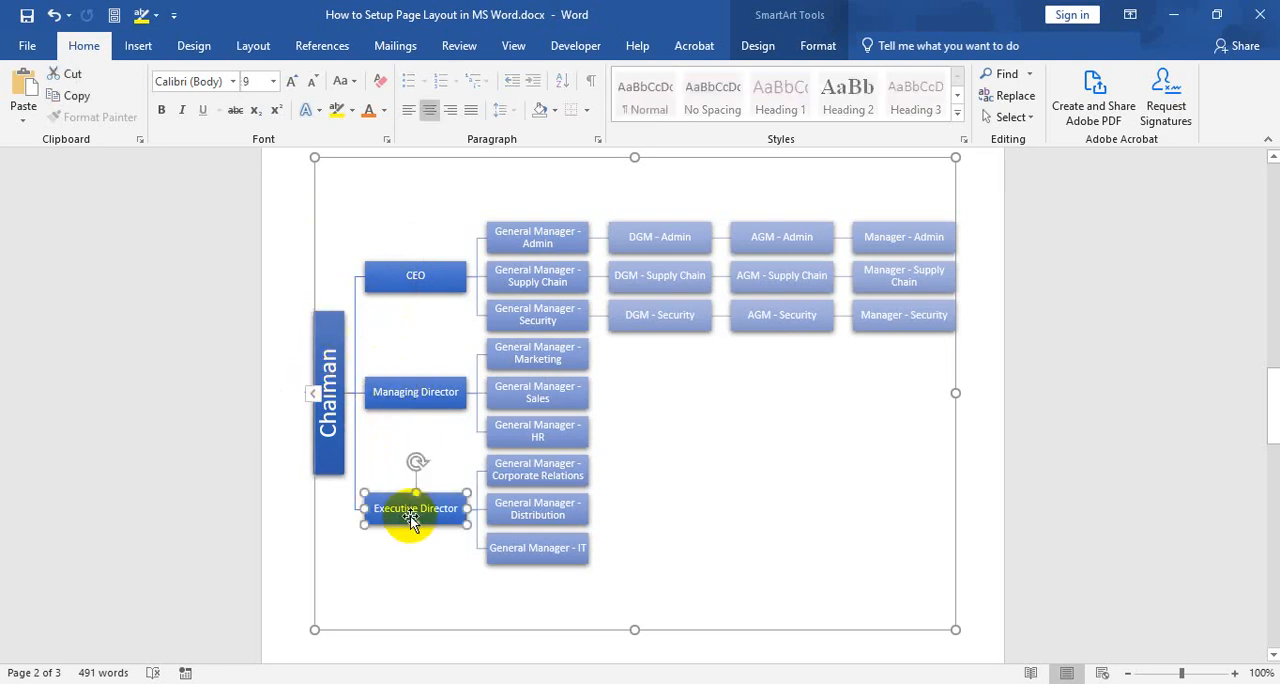
pyautogui.click(327, 372)
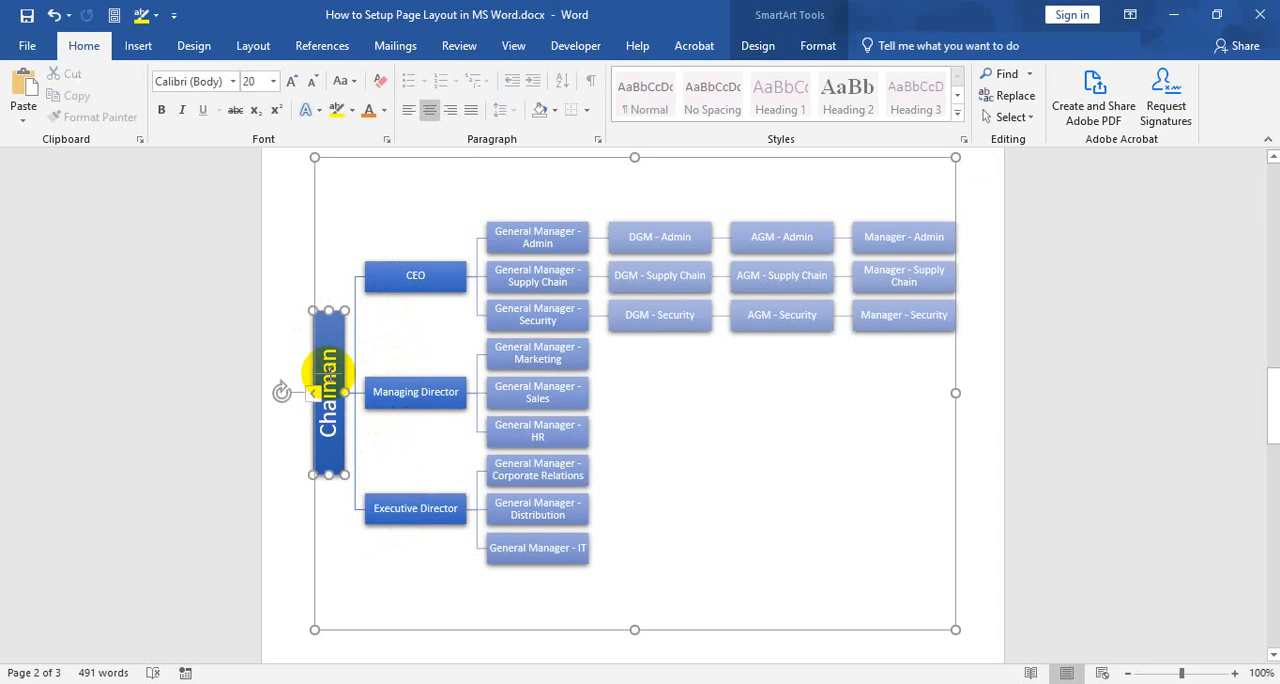
pyautogui.click(403, 506)
pyautogui.click(409, 390)
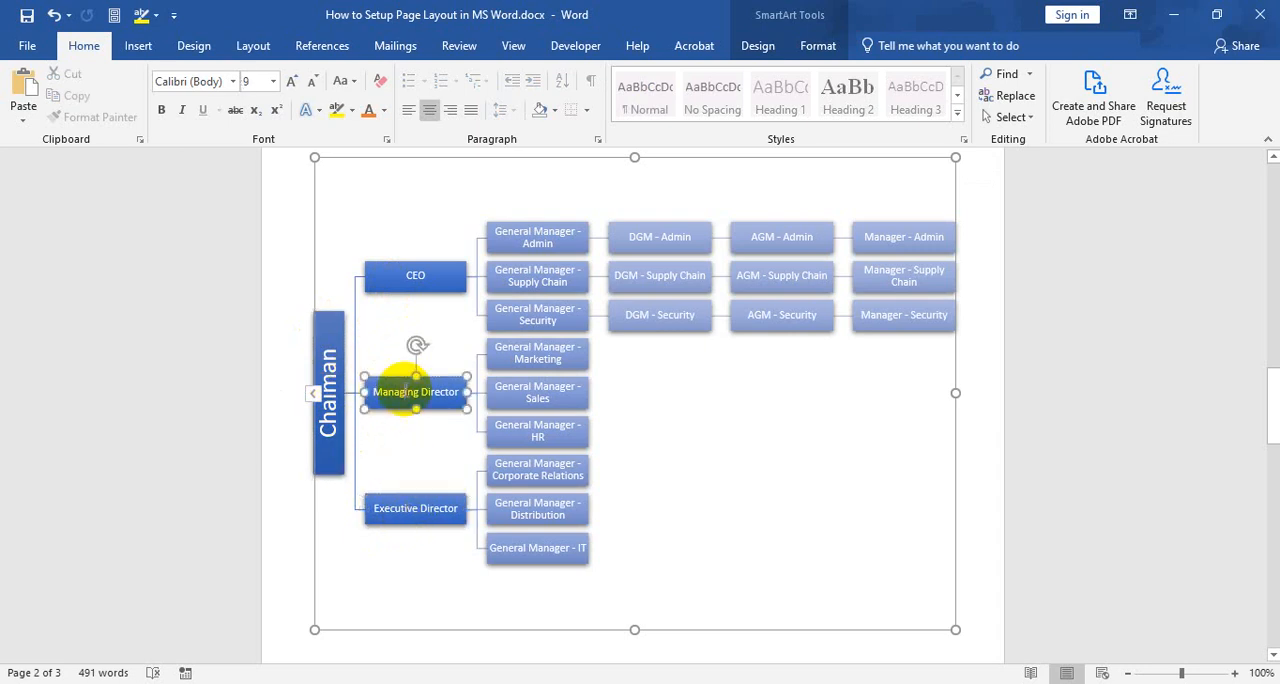
pyautogui.click(400, 281)
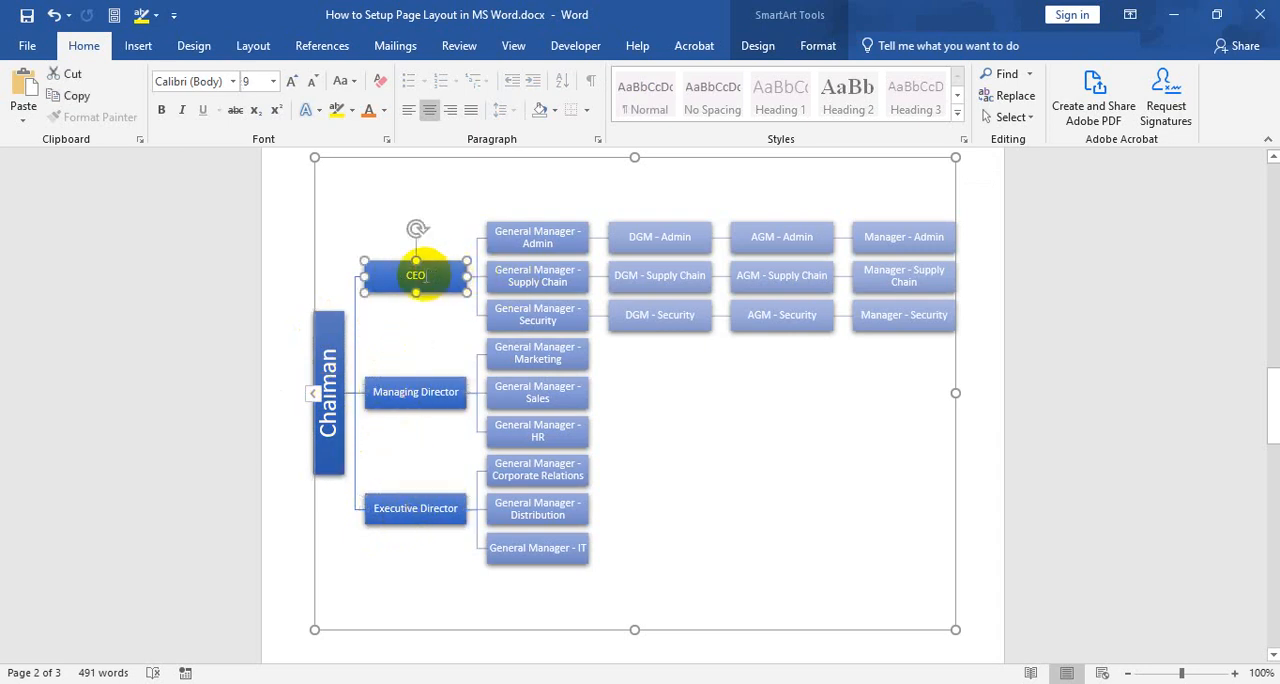
# Examine the General Manager boxes under each director and the chart's overall structure
pyautogui.click(535, 245)
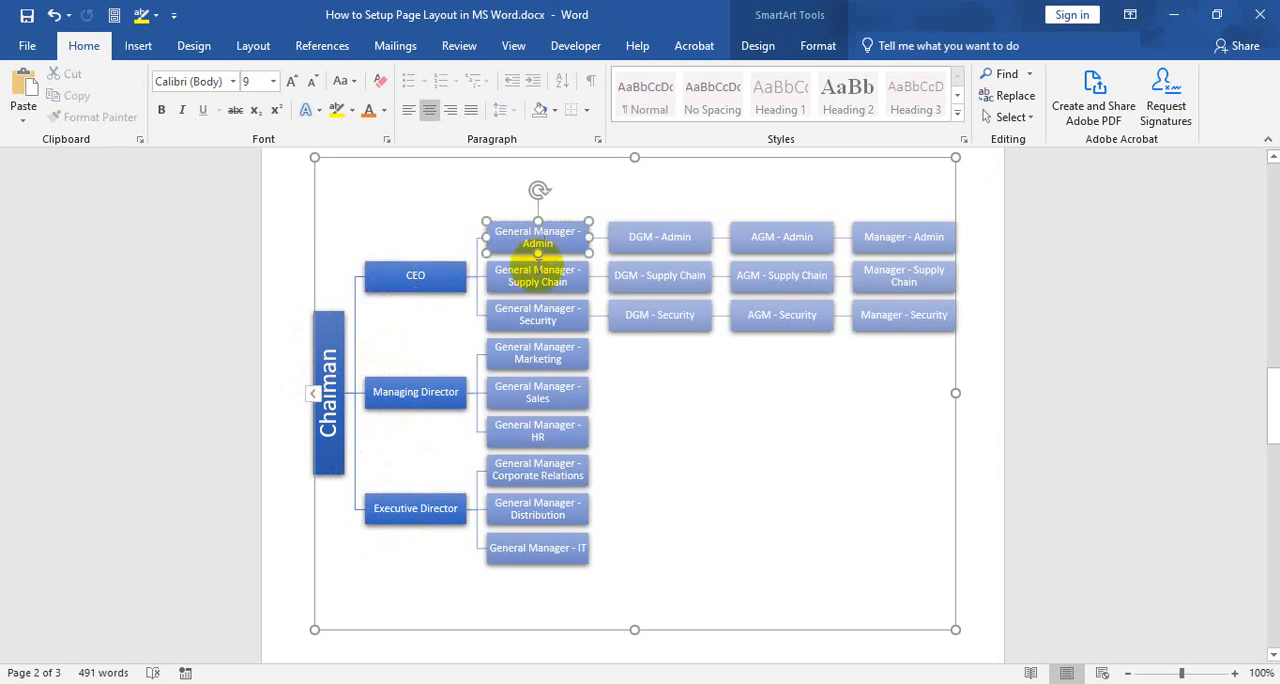
pyautogui.click(537, 275)
pyautogui.click(537, 314)
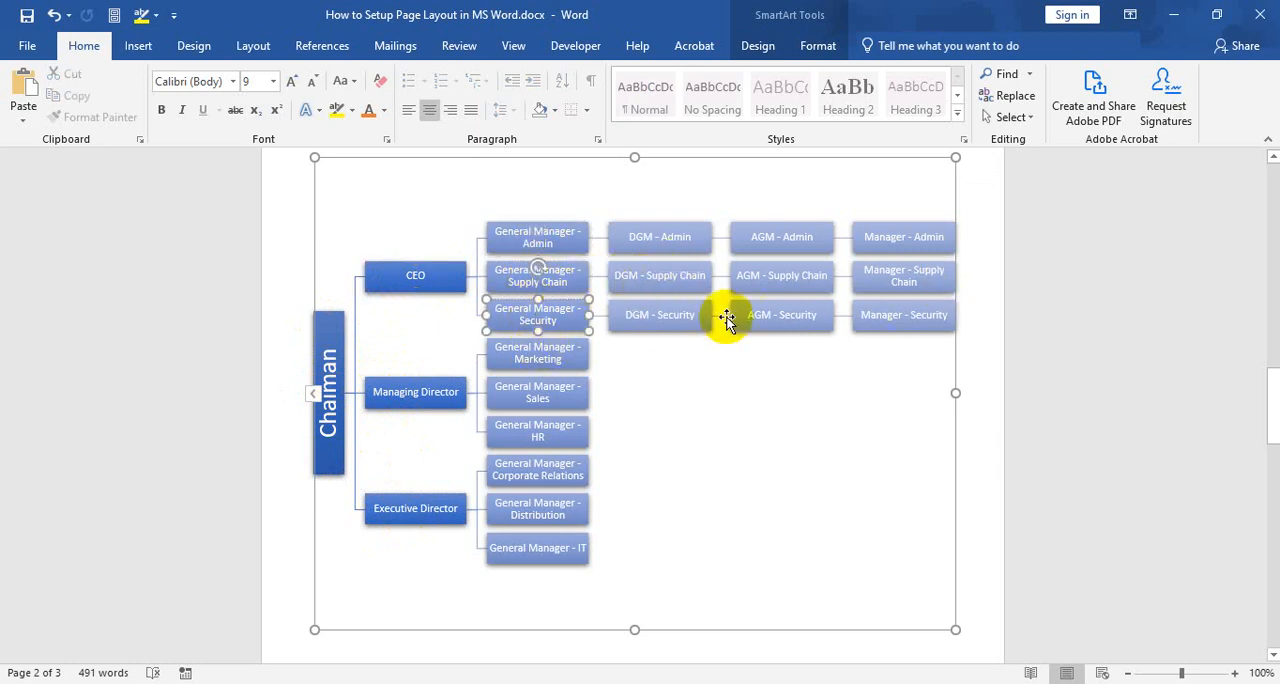
pyautogui.click(537, 393)
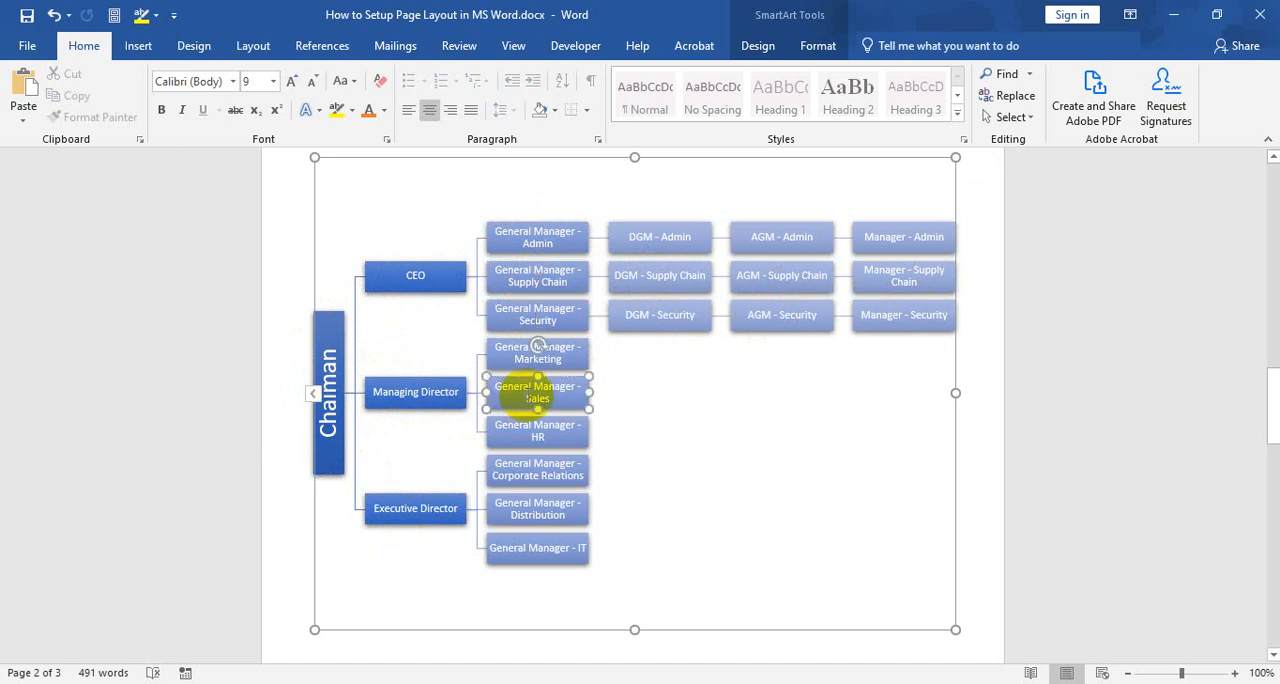
pyautogui.click(510, 356)
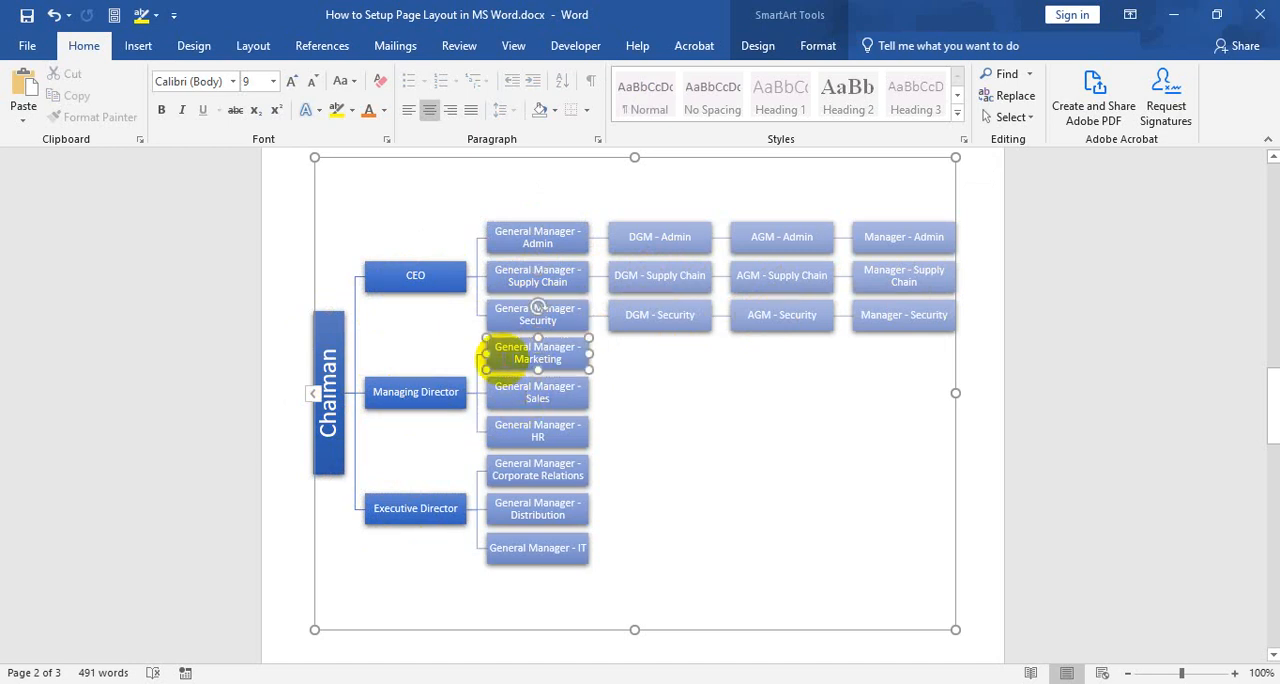
pyautogui.click(505, 513)
pyautogui.click(510, 468)
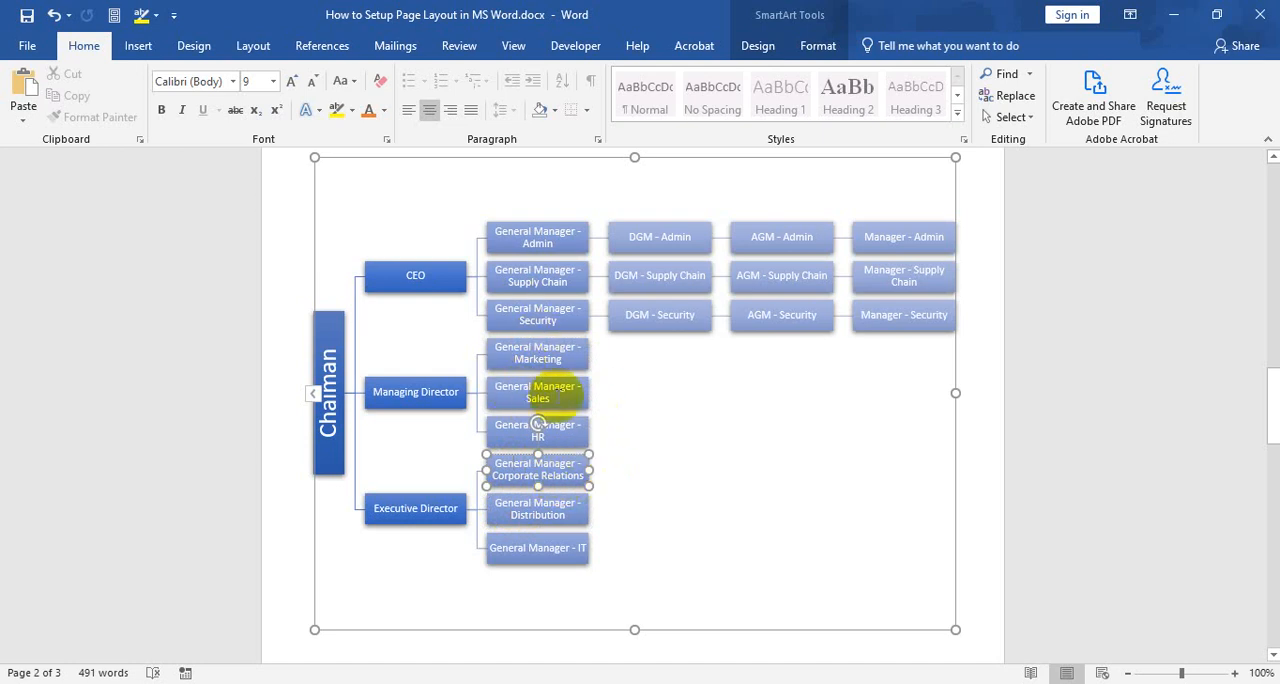
pyautogui.scroll(-3, 587, 436)
pyautogui.scroll(3, 534, 406)
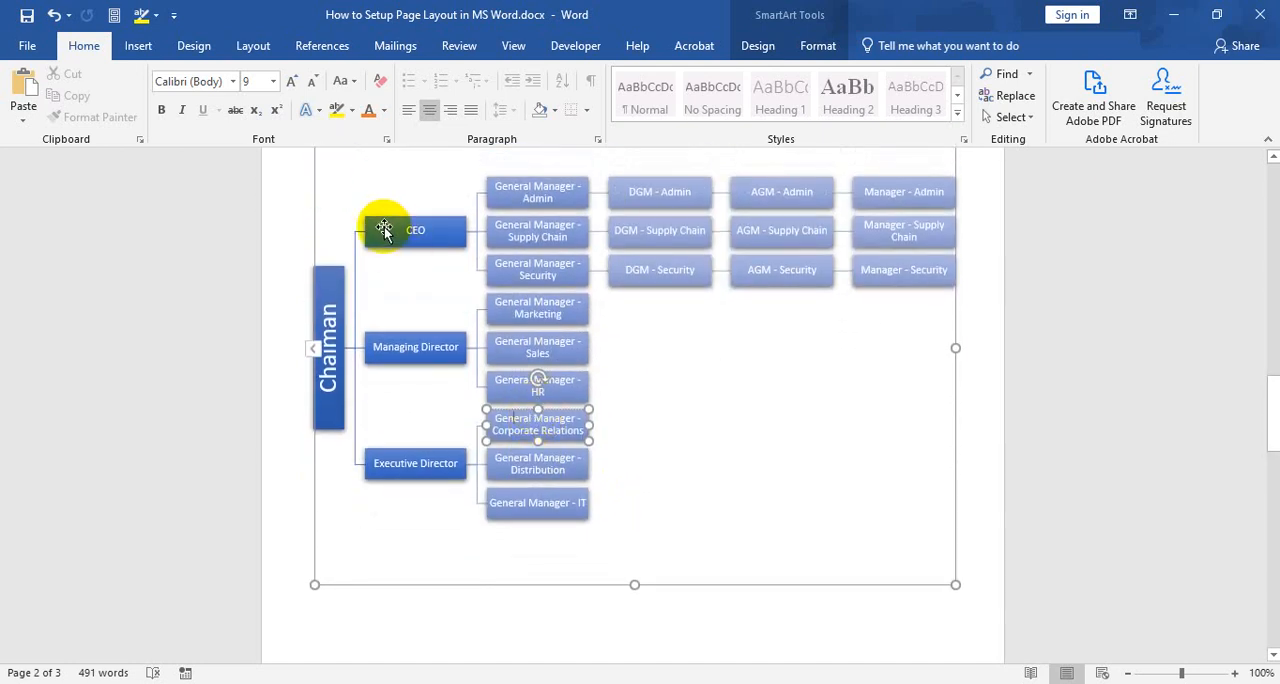
pyautogui.scroll(2, 600, 265)
pyautogui.click(599, 252)
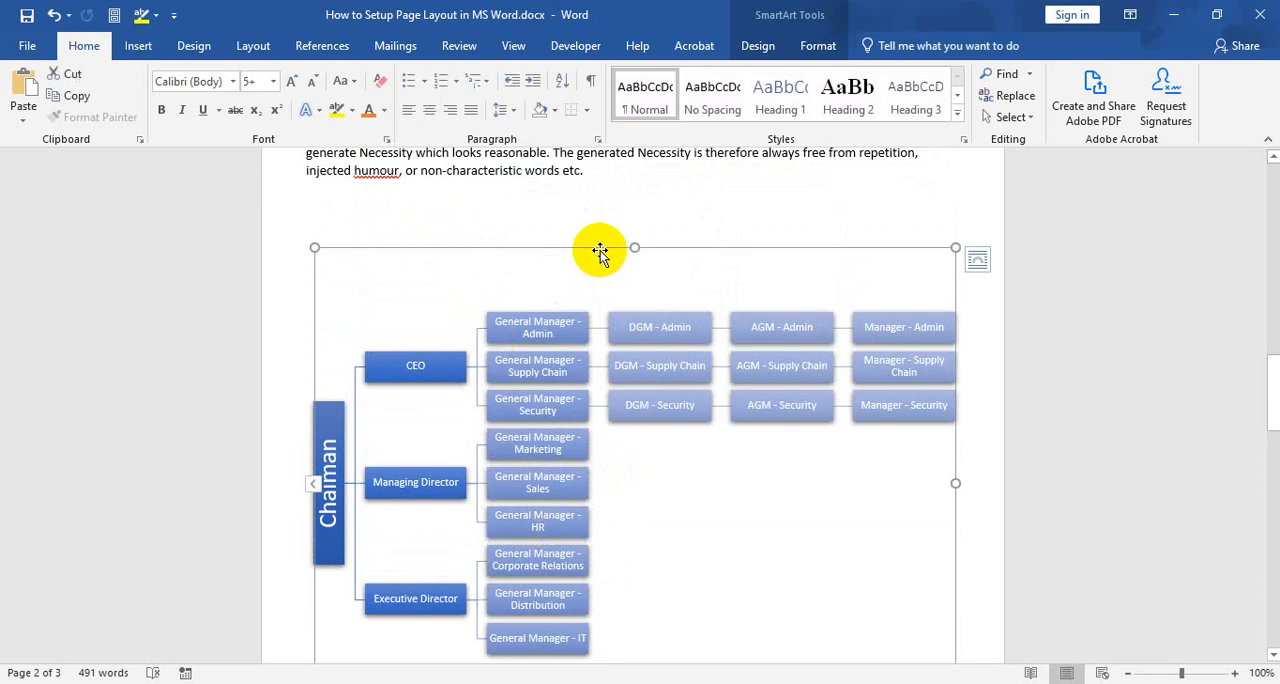
# Place the cursor on the blank third page and bring up the choice of SmartArt graphics
pyautogui.scroll(-8, 600, 330)
pyautogui.scroll(-6, 613, 353)
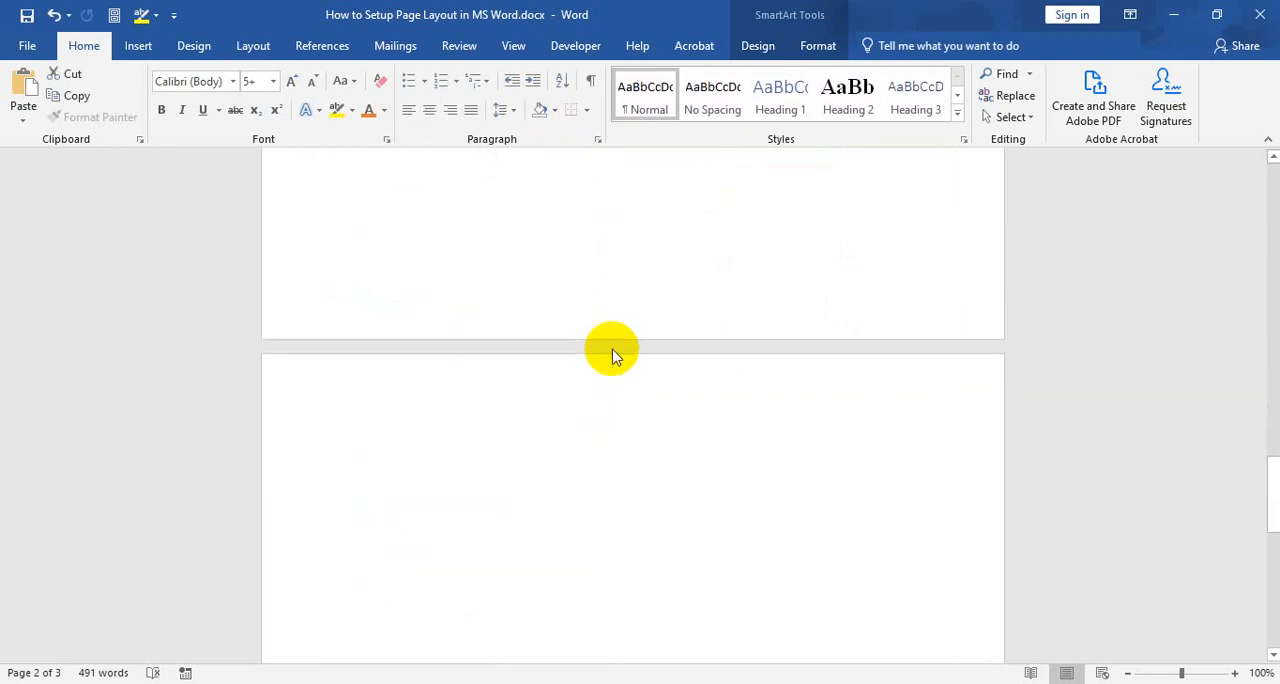
pyautogui.click(371, 264)
pyautogui.scroll(-2, 340, 295)
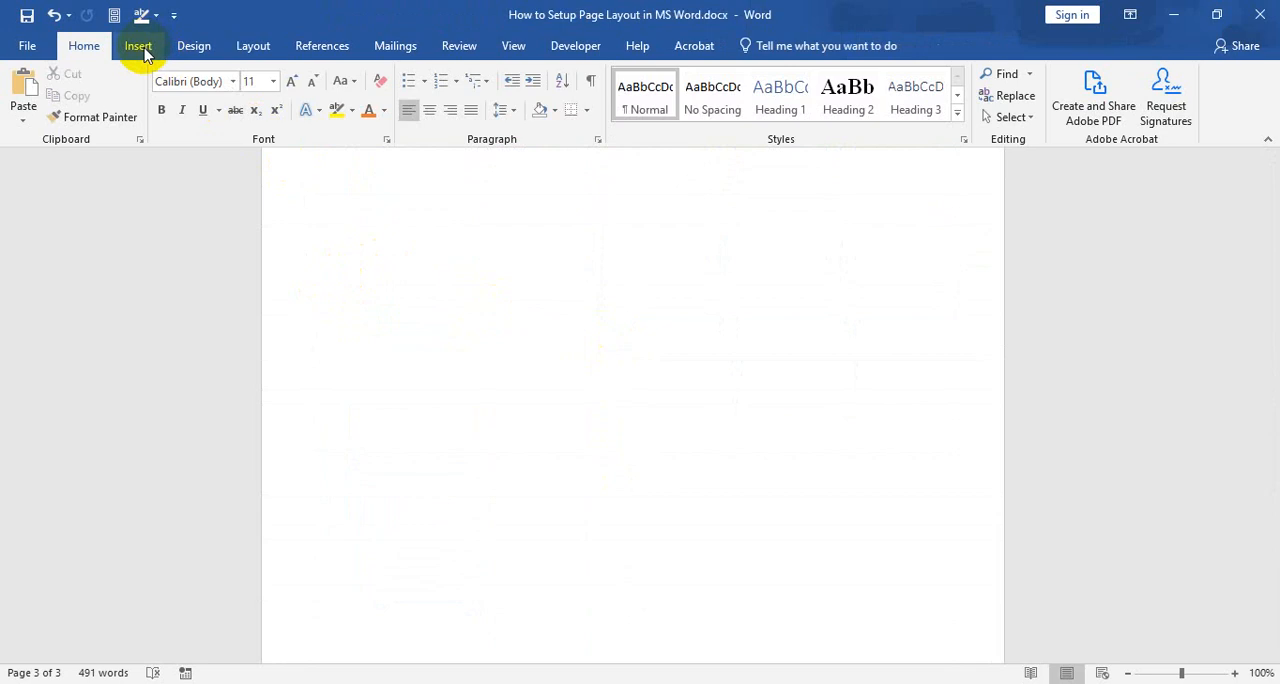
pyautogui.click(139, 46)
pyautogui.scroll(1, 290, 190)
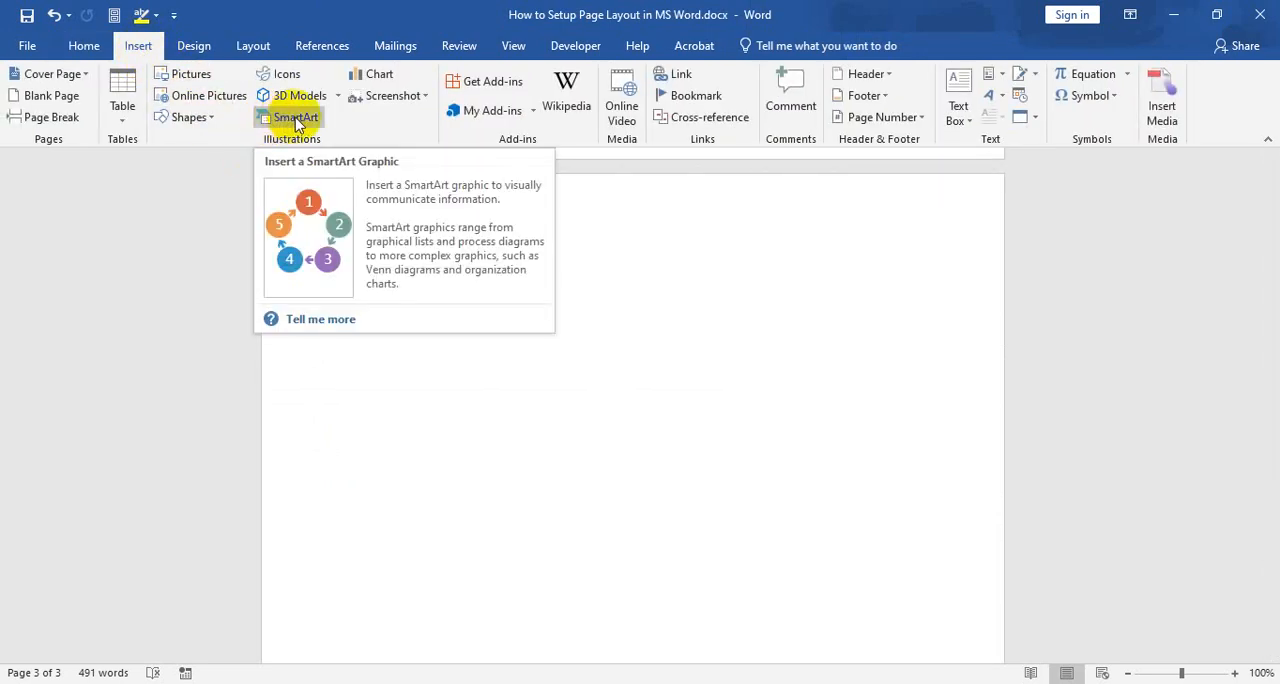
pyautogui.click(296, 120)
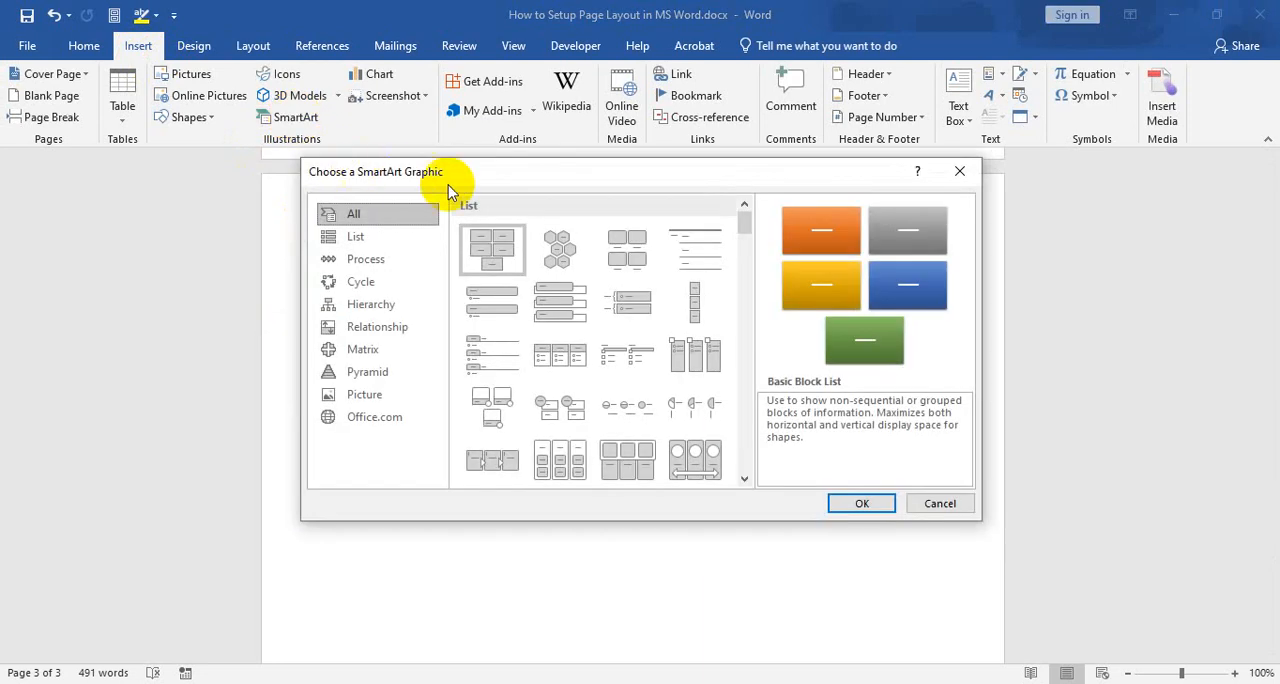
# Insert an Organization Chart SmartArt graphic from the Hierarchy category
pyautogui.moveTo(460, 177); pyautogui.dragTo(488, 174)
pyautogui.click(390, 234)
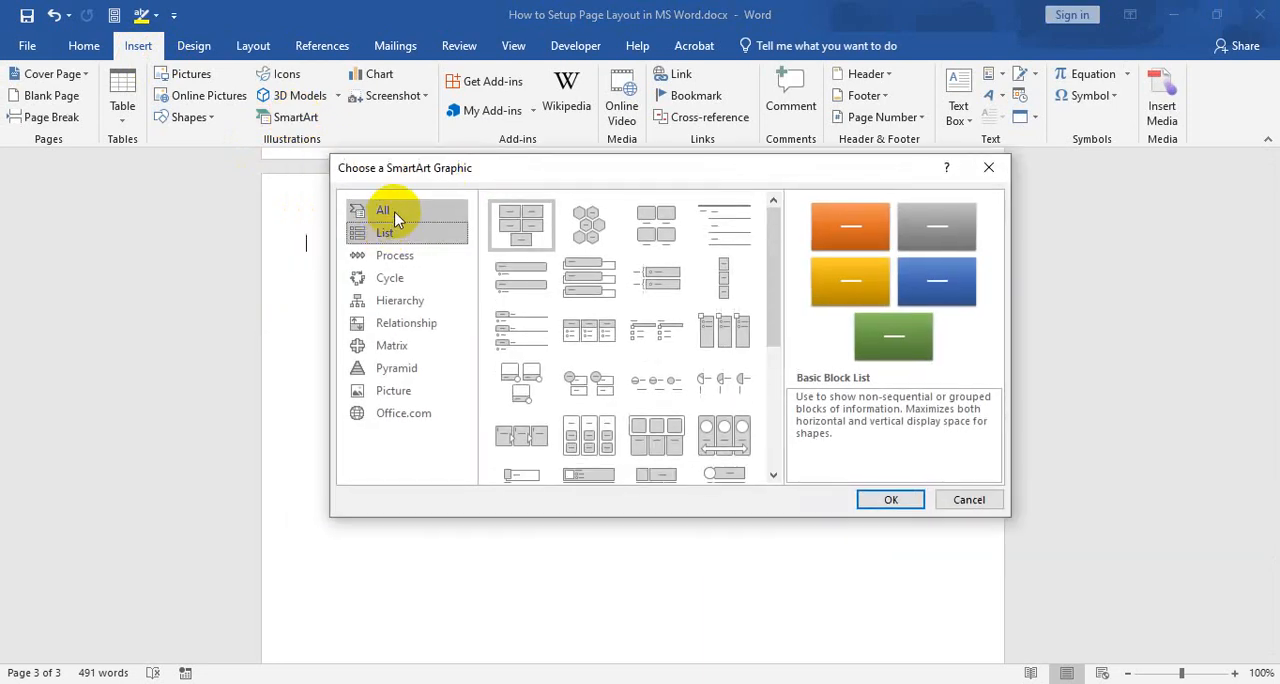
pyautogui.click(396, 260)
pyautogui.click(392, 279)
pyautogui.click(400, 301)
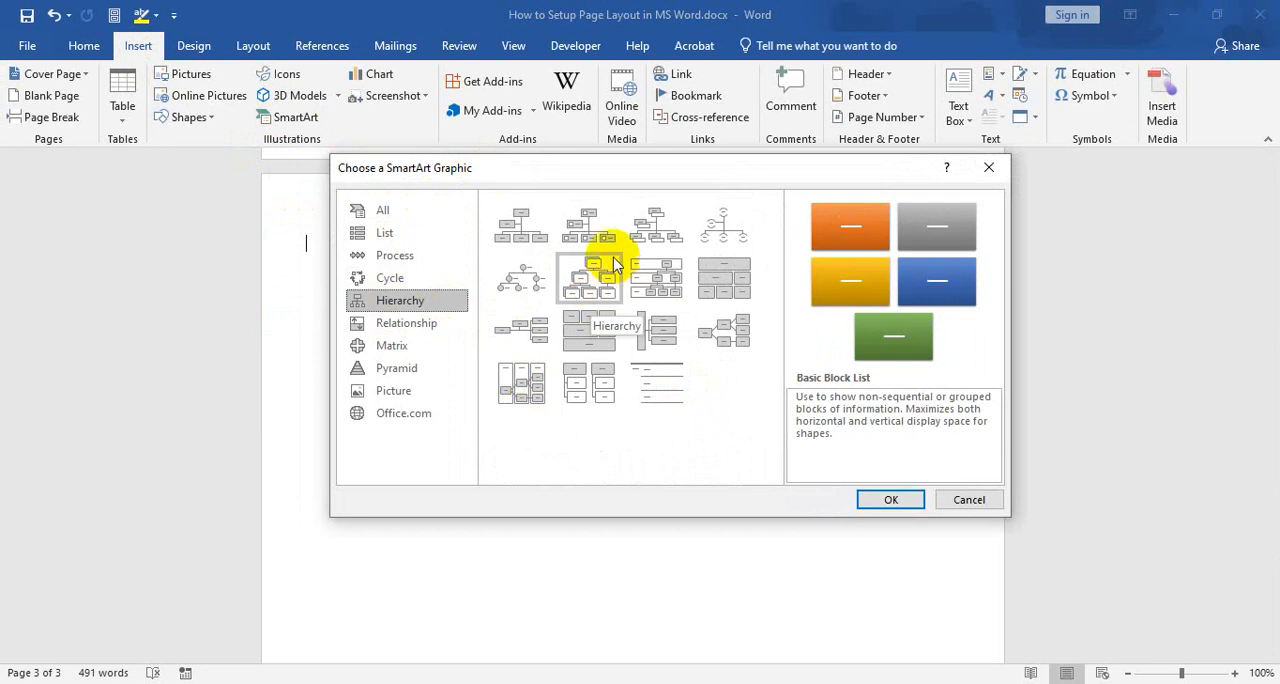
pyautogui.click(533, 228)
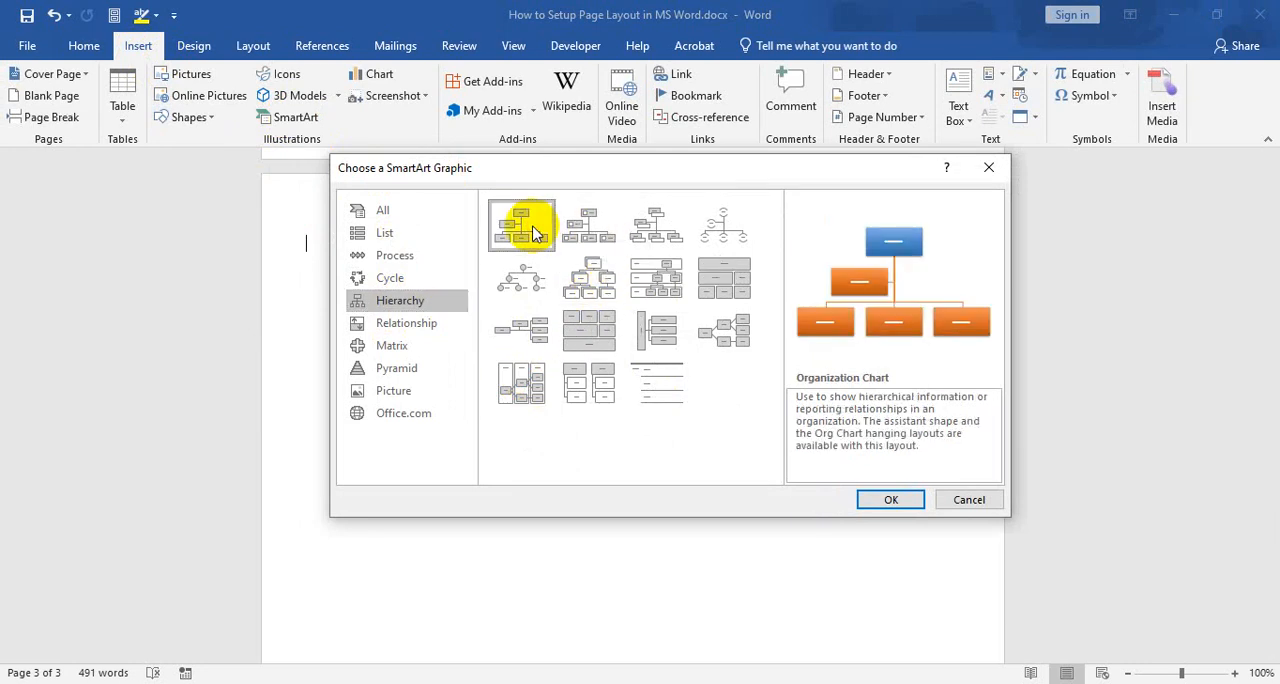
pyautogui.click(891, 499)
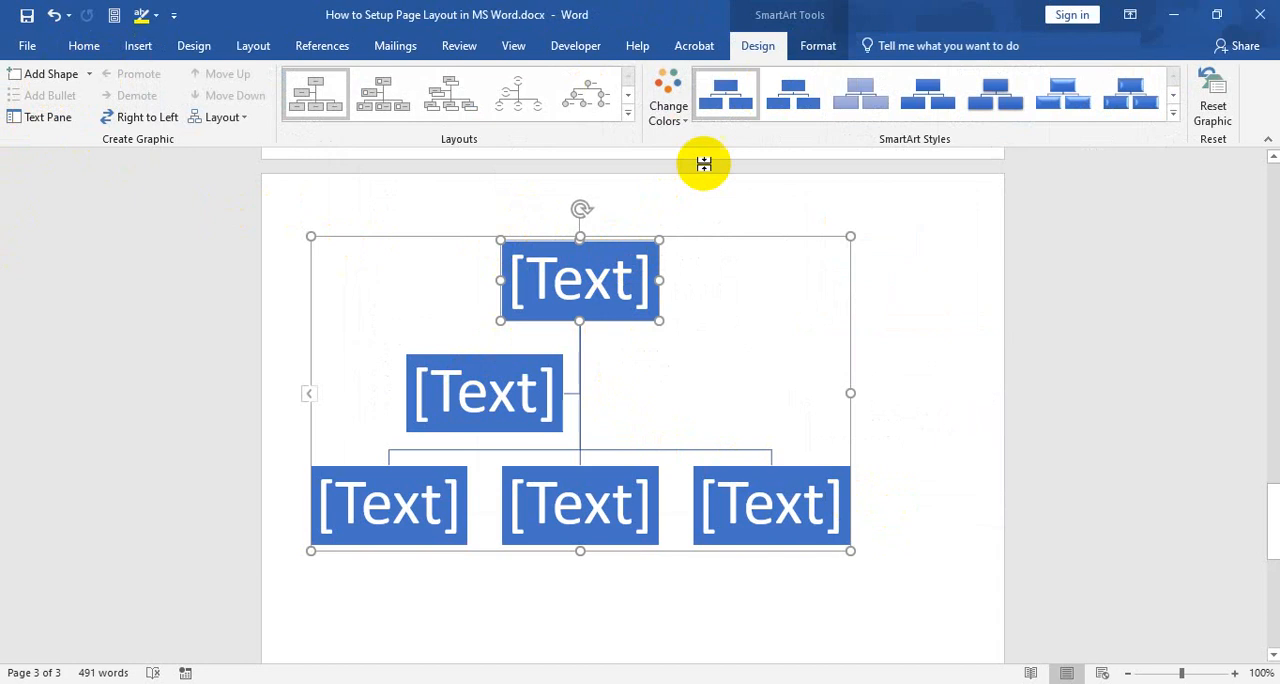
# Show the Text Pane of the new organization chart and move it into the empty area beside the page
pyautogui.click(811, 46)
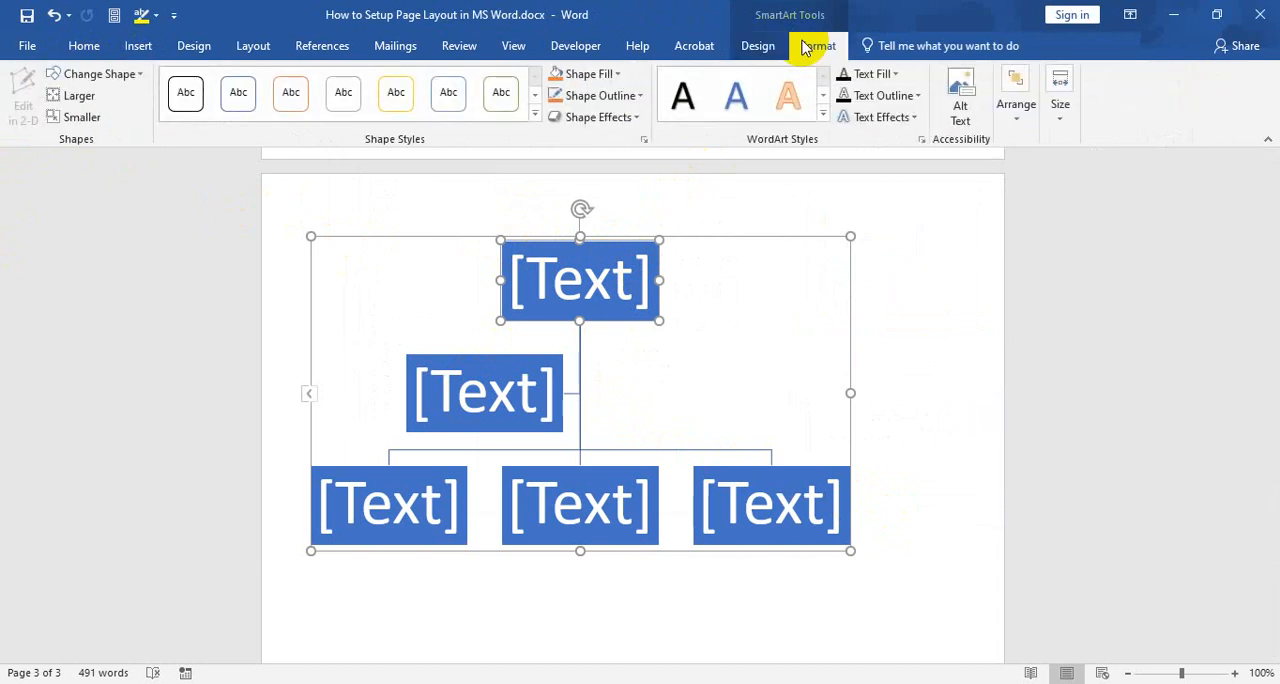
pyautogui.click(771, 48)
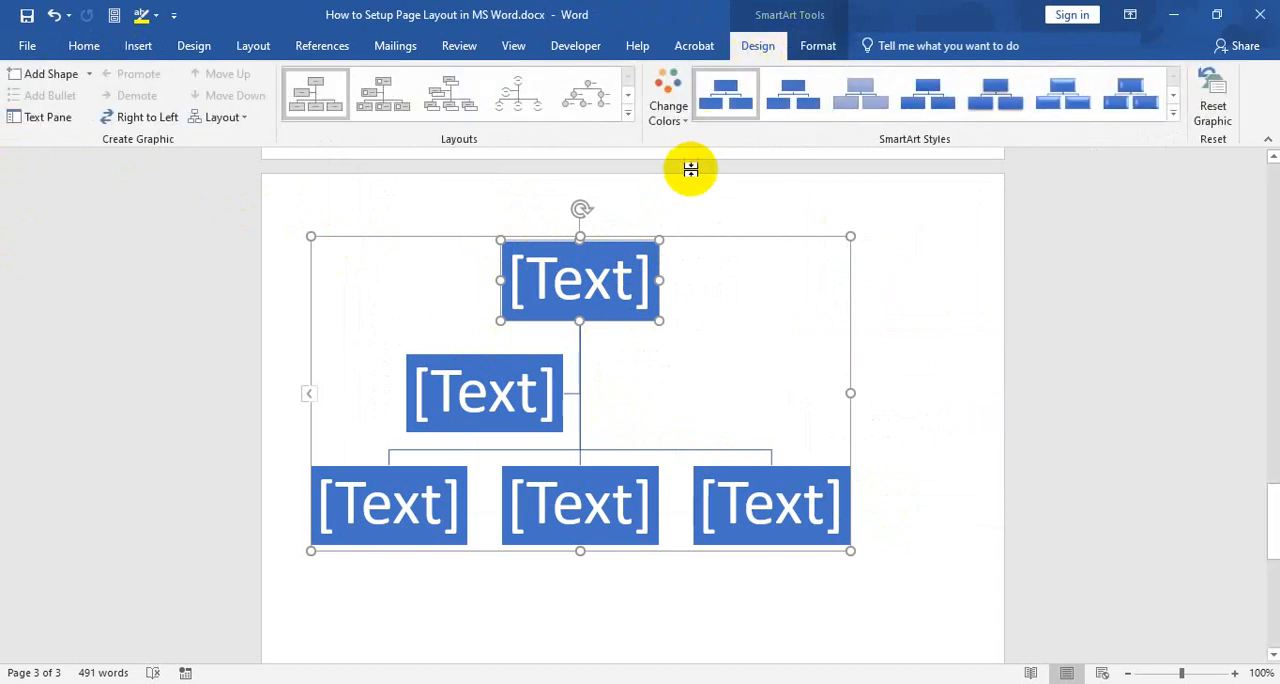
pyautogui.click(47, 118)
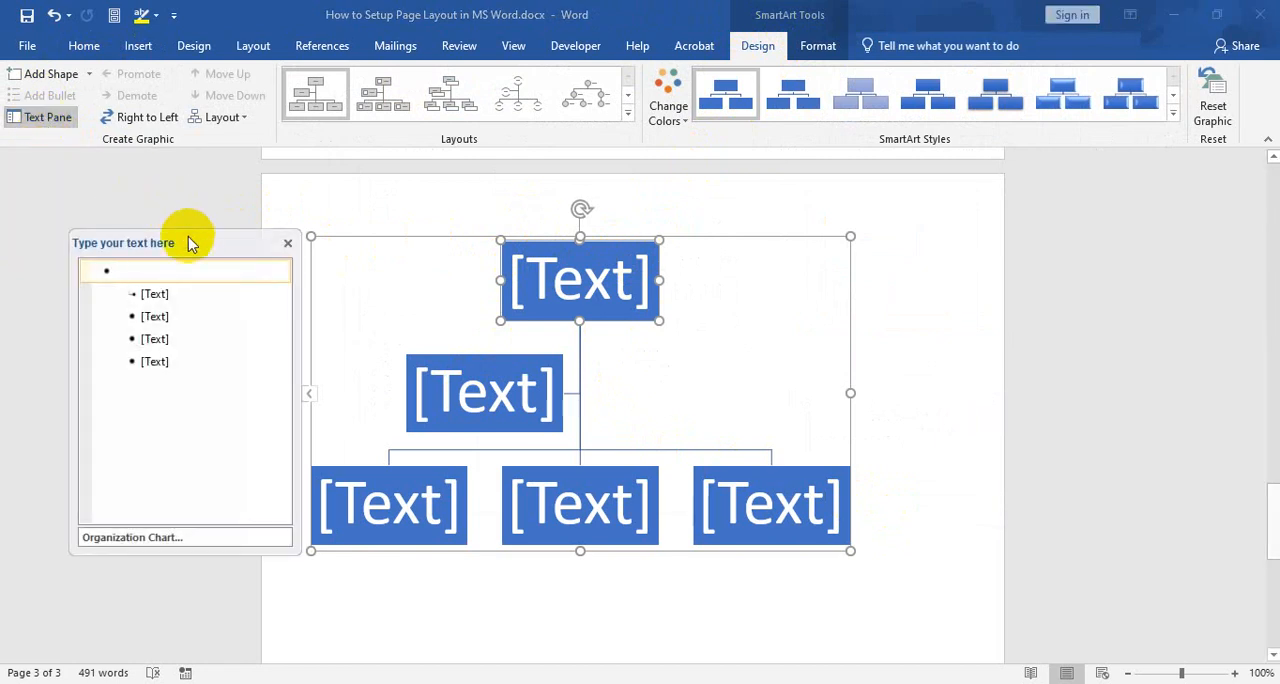
pyautogui.moveTo(186, 240); pyautogui.dragTo(123, 209)
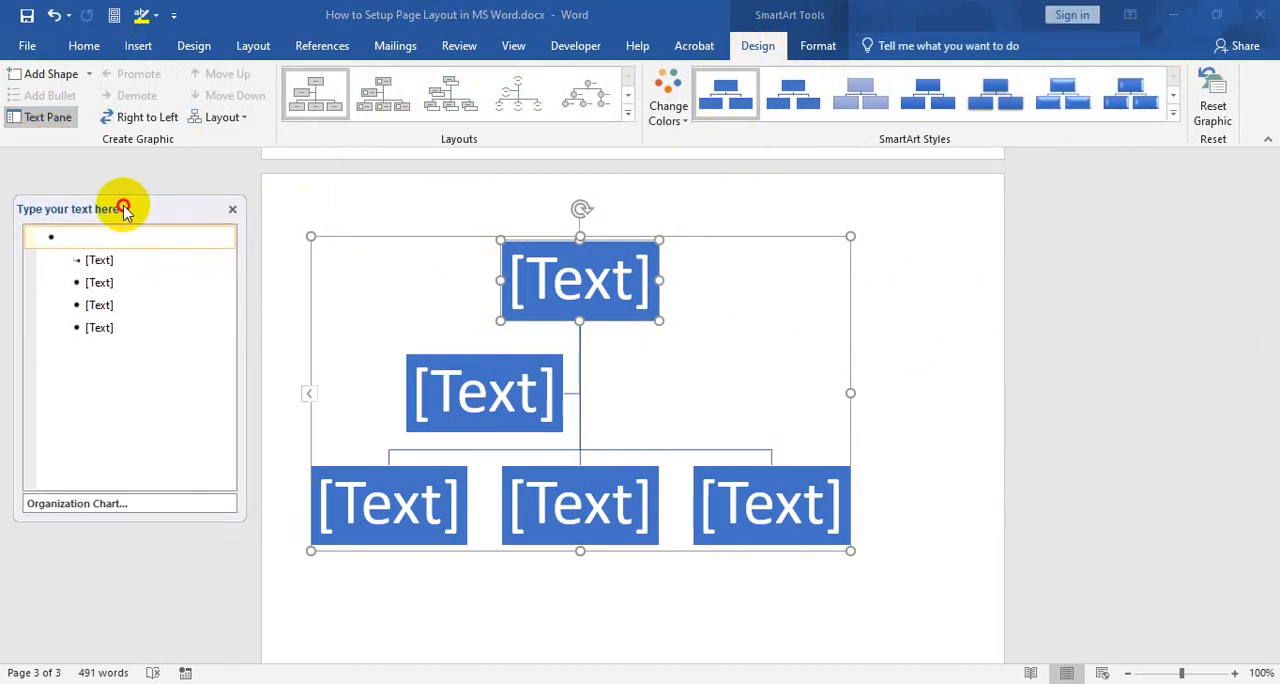
# Remove the placeholder entries from the chart's text list, leaving a single empty top-level entry
pyautogui.click(100, 327)
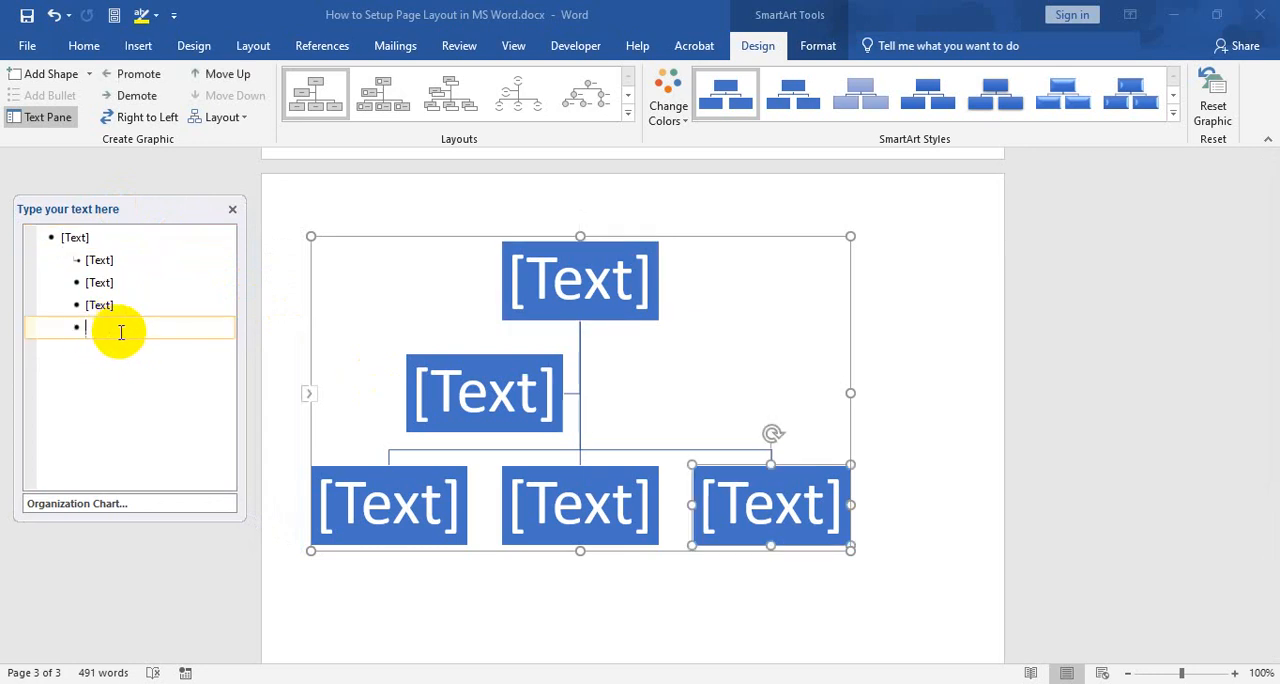
pyautogui.press('BackSpace')
pyautogui.press('BackSpace')
pyautogui.press('BackSpace')
pyautogui.press('BackSpace')
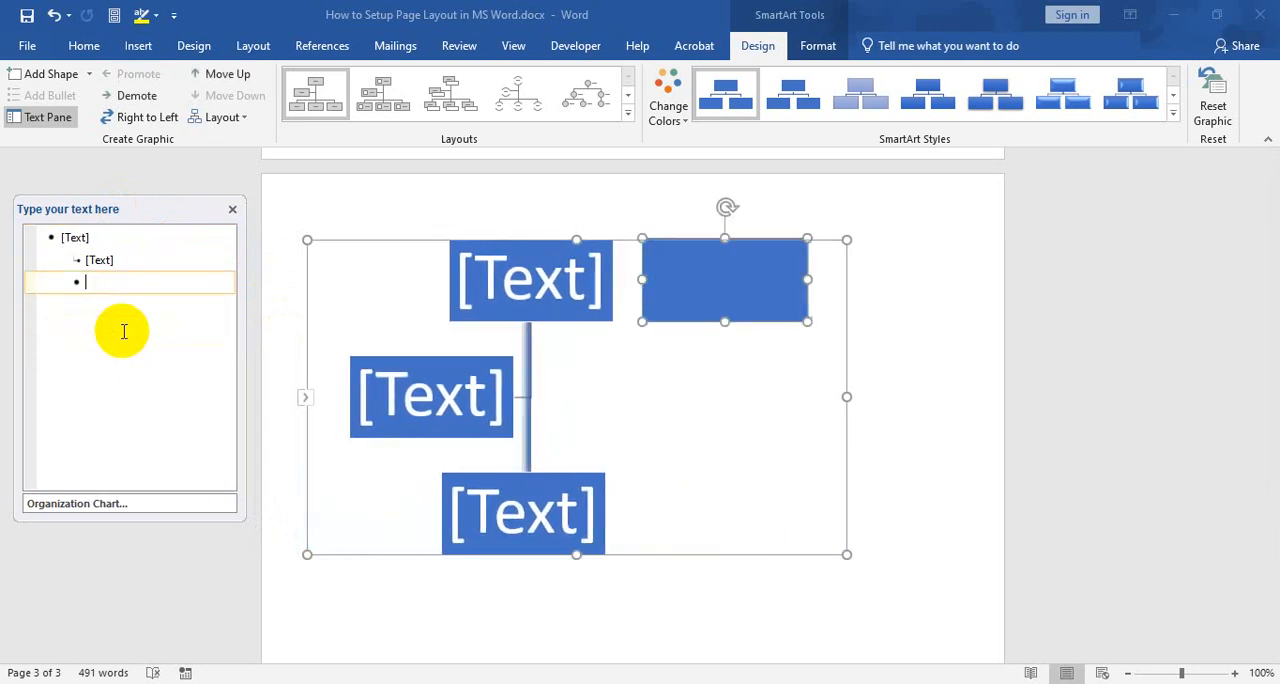
pyautogui.press('BackSpace')
pyautogui.press('BackSpace')
pyautogui.press('BackSpace')
pyautogui.press('BackSpace')
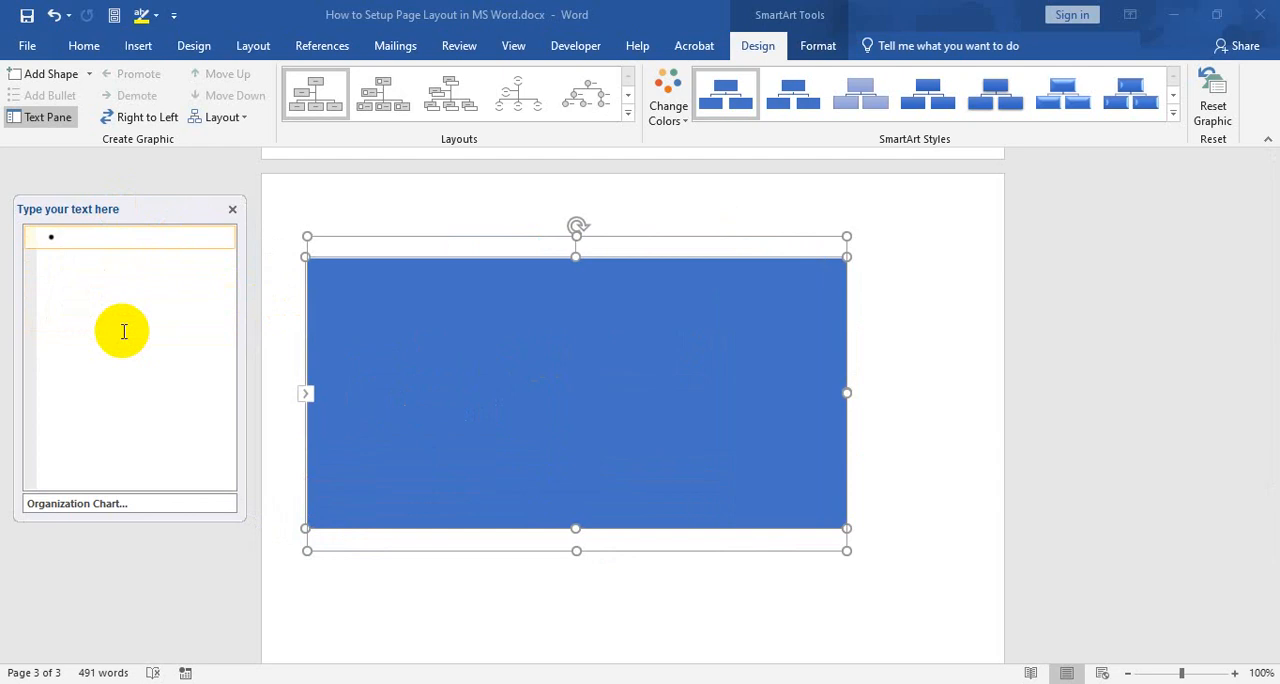
# Enter "Chairman" and "Managing Director" as the first two entries of the chart's text list and start a third entry
pyautogui.write('Cha')
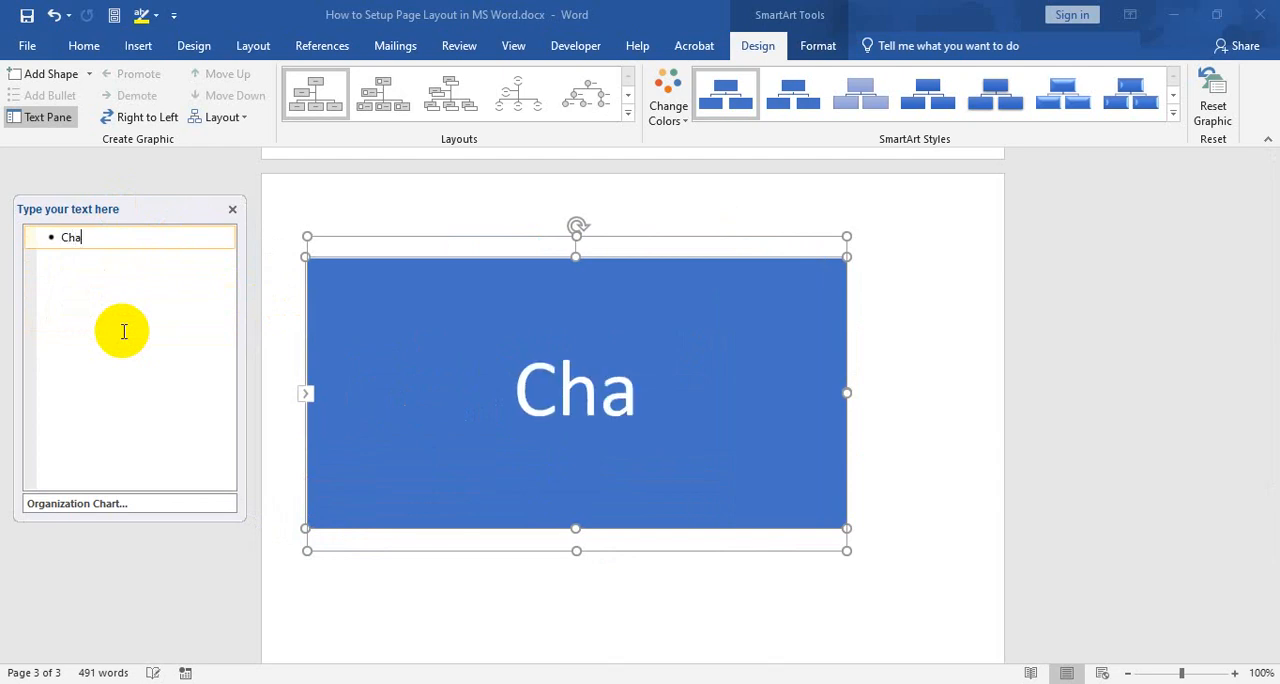
pyautogui.write('irman')
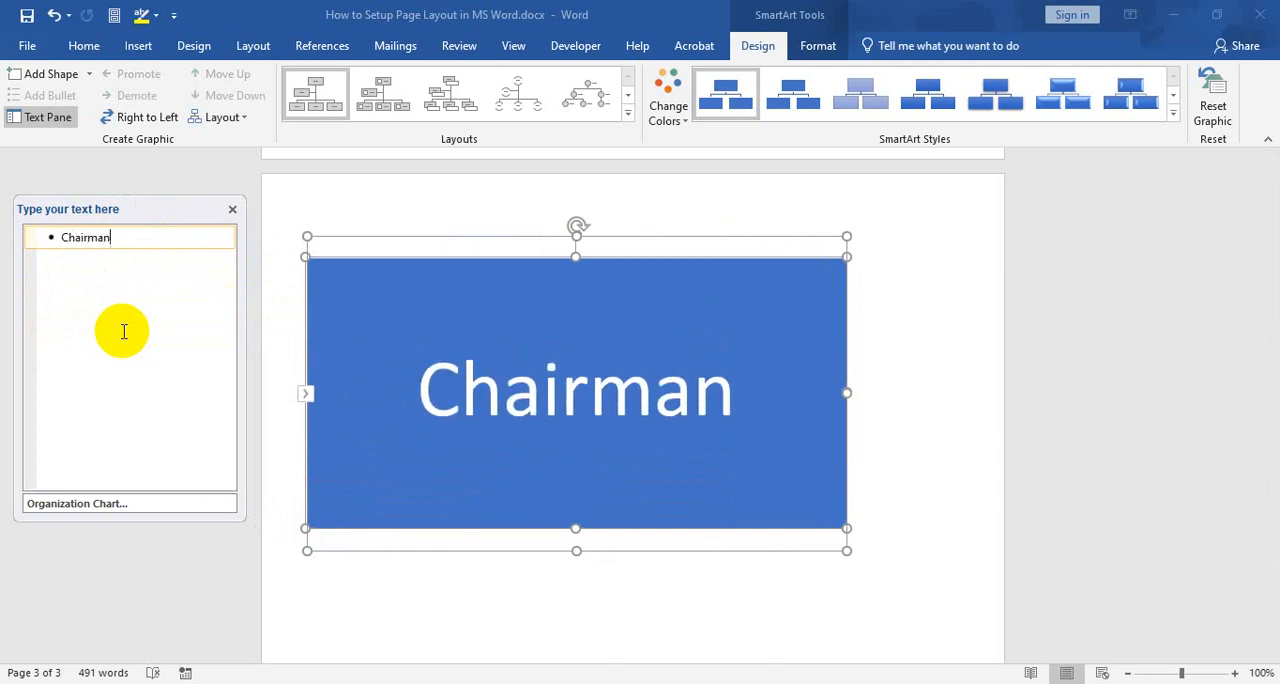
pyautogui.press('Return')
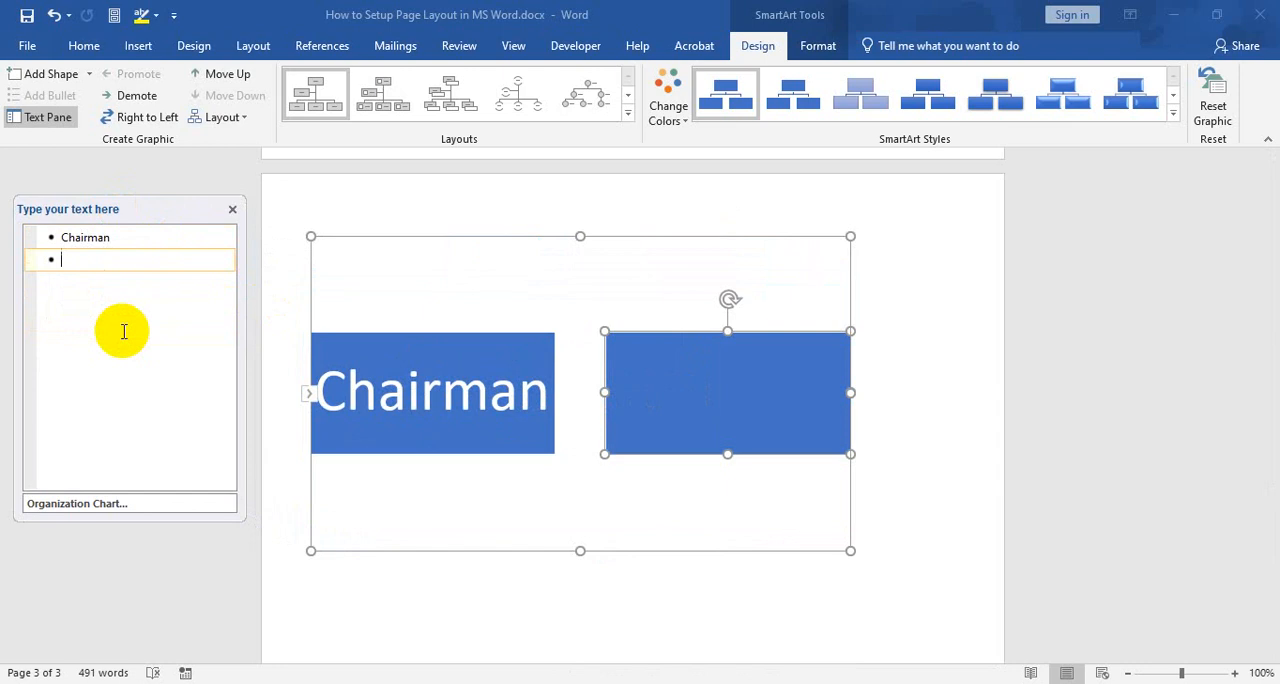
pyautogui.write('Managing ')
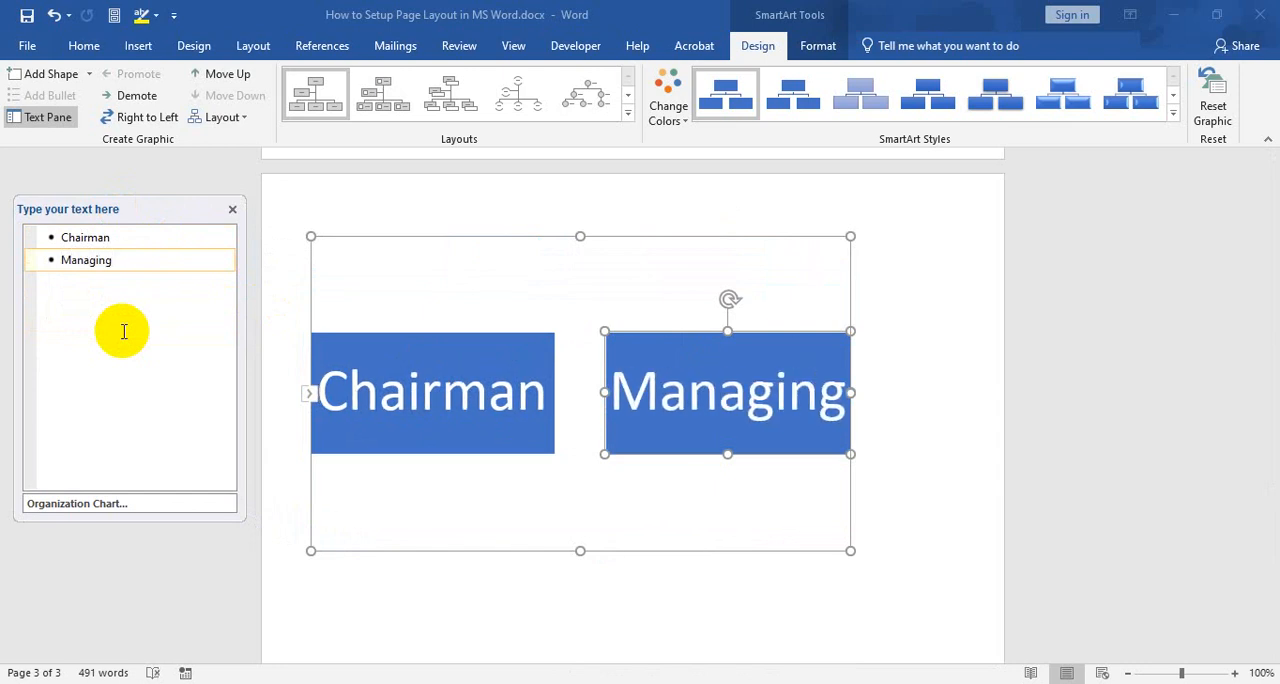
pyautogui.write('Direc')
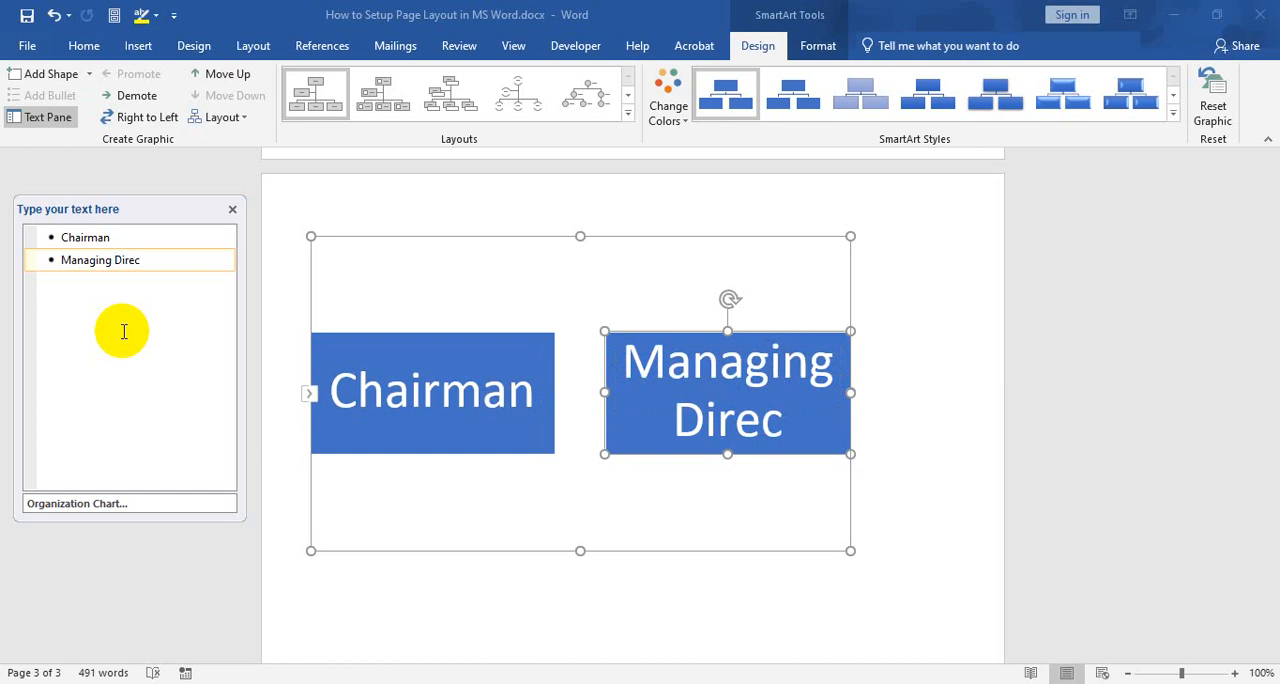
pyautogui.write('tor')
pyautogui.press('Return')
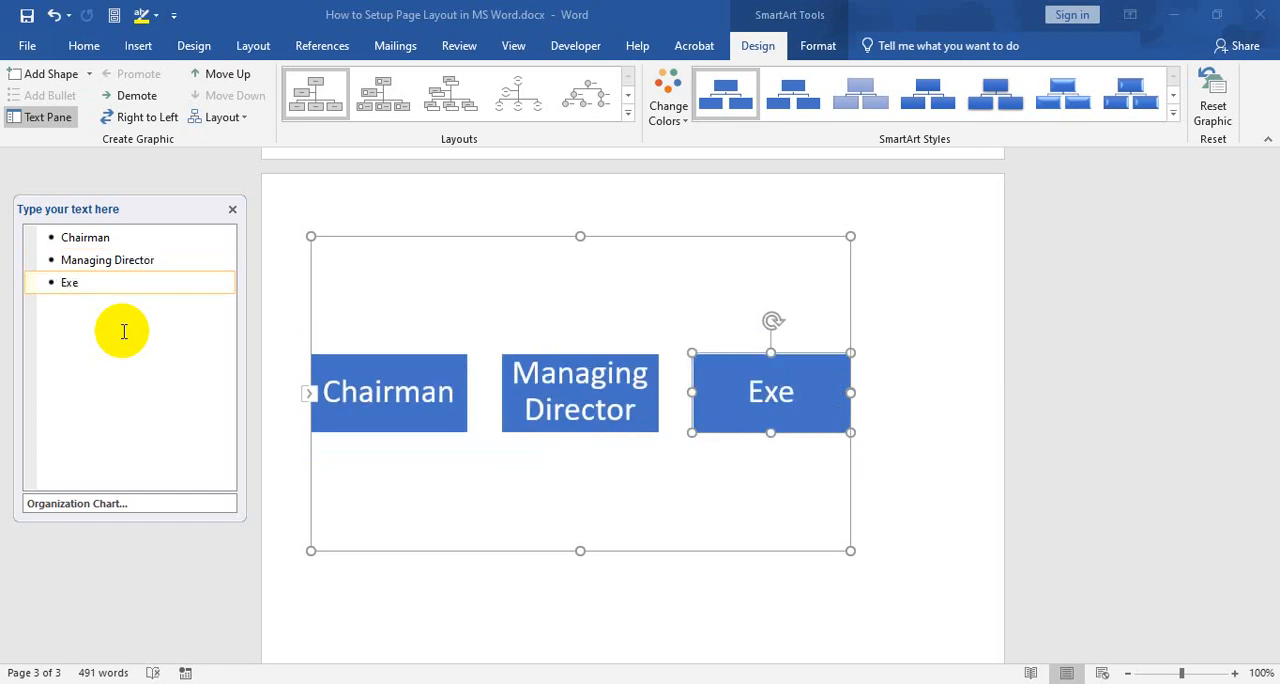
# Enter "Executive Director" and "Deputy Executive Director" as the third and fourth entries of the chart's text list
pyautogui.write('Executive ')
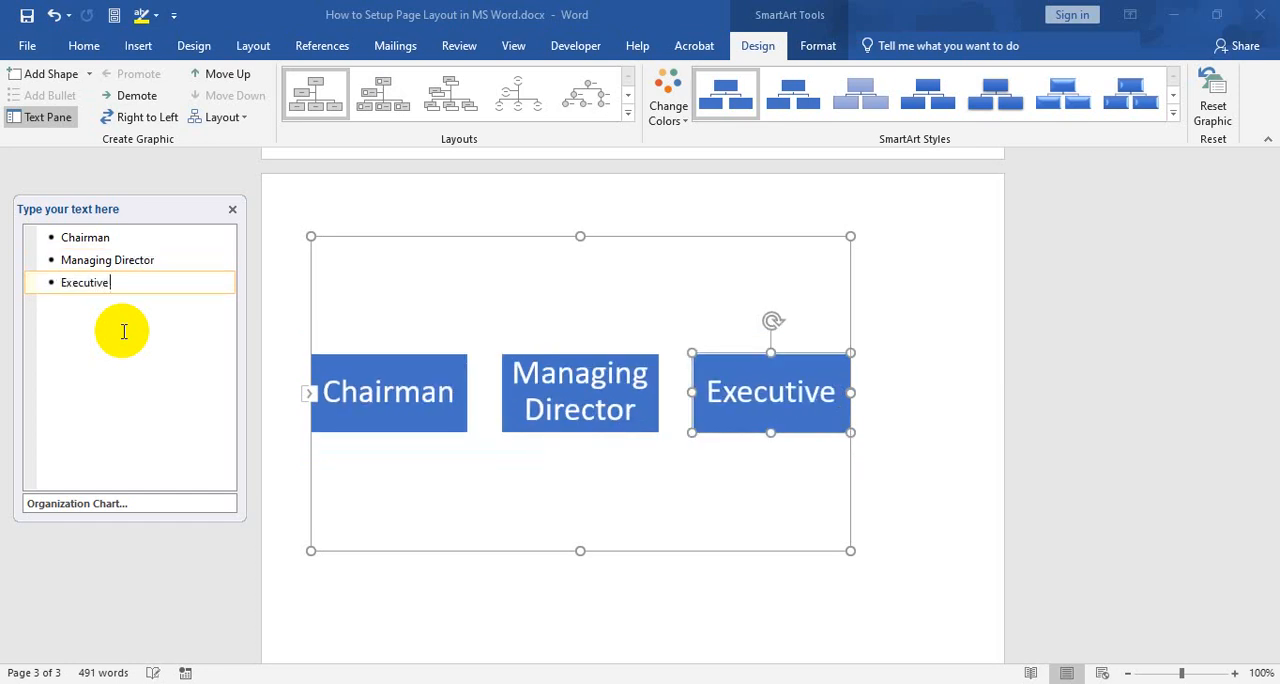
pyautogui.write('Director')
pyautogui.press('Return')
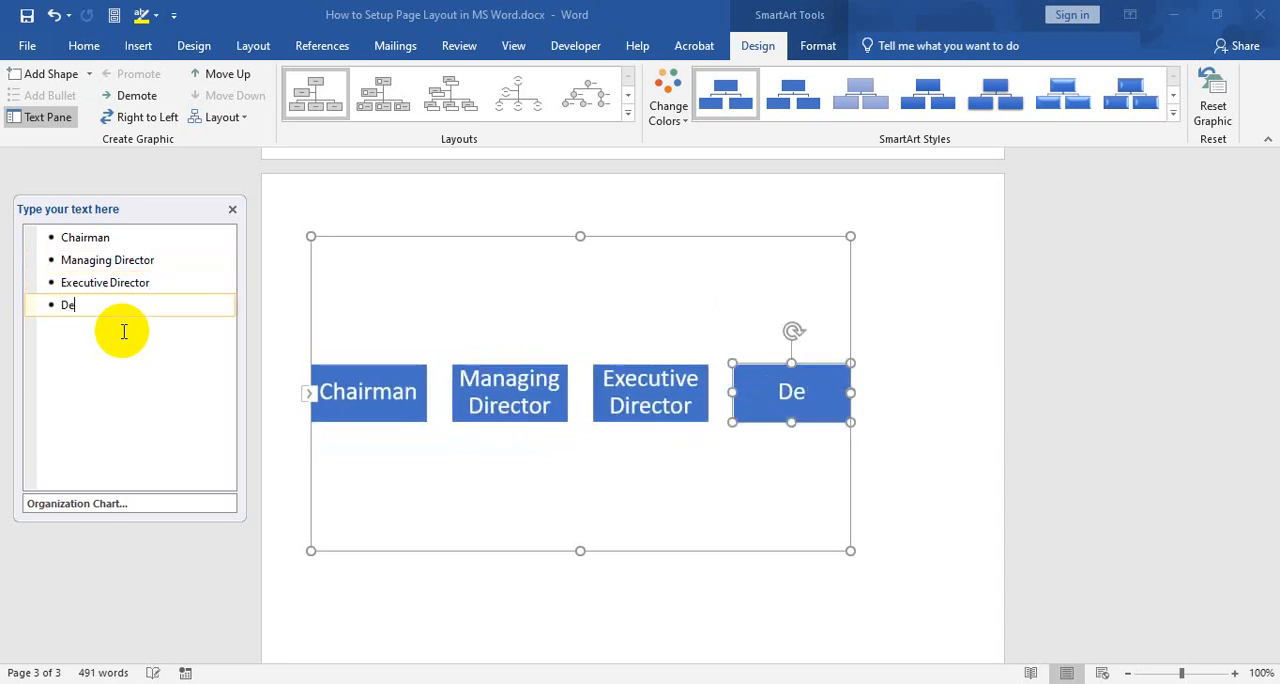
pyautogui.write('Deputy Executive Director')
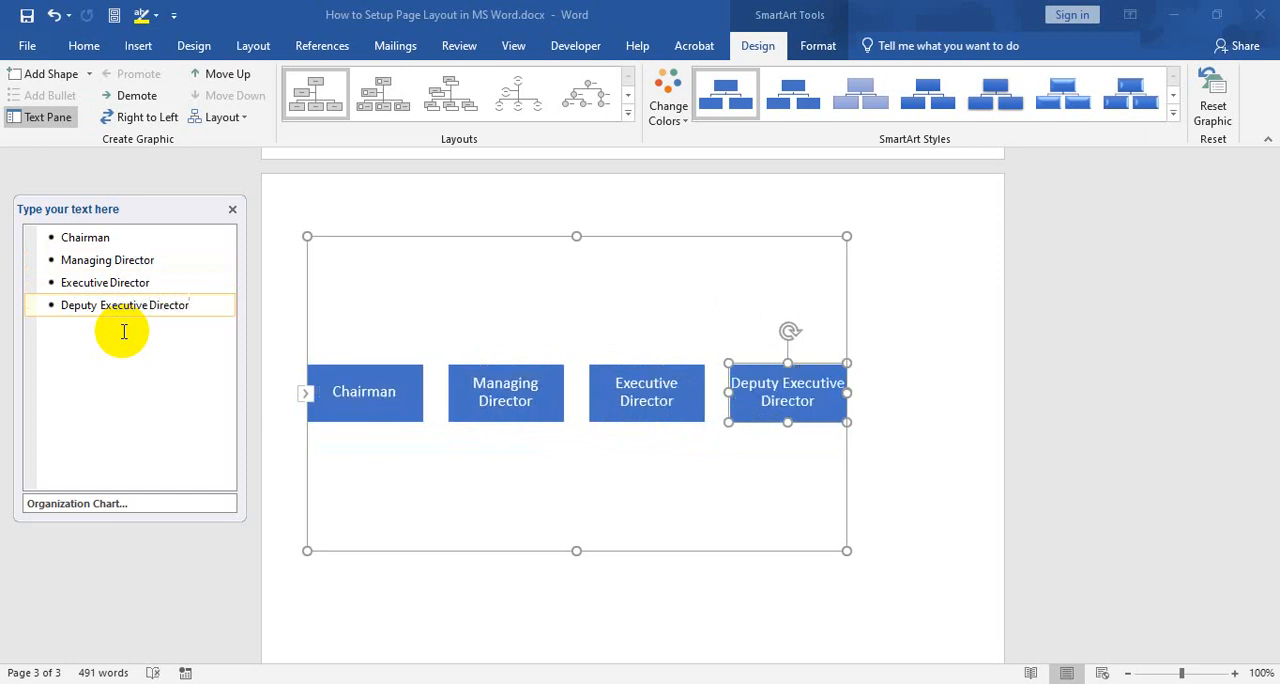
# Demote Managing Director, Executive Director and Deputy Executive Director one level so that all three report to Chairman
pyautogui.click(62, 260)
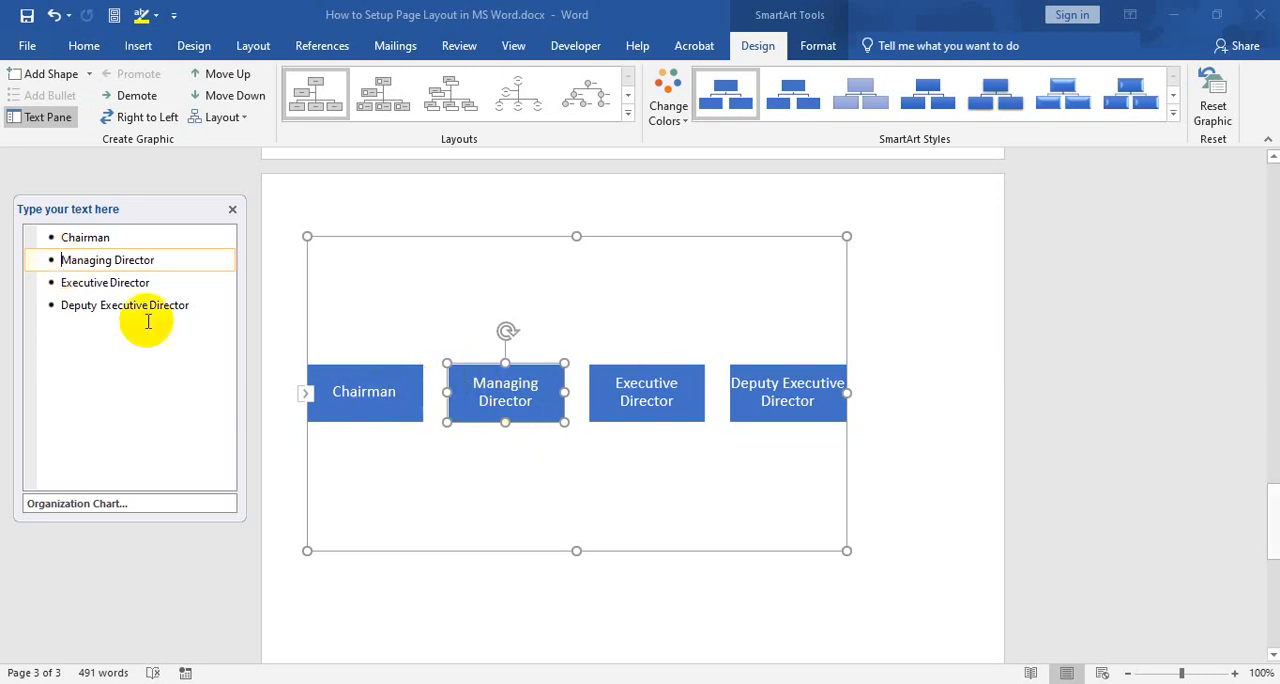
pyautogui.click(194, 306)
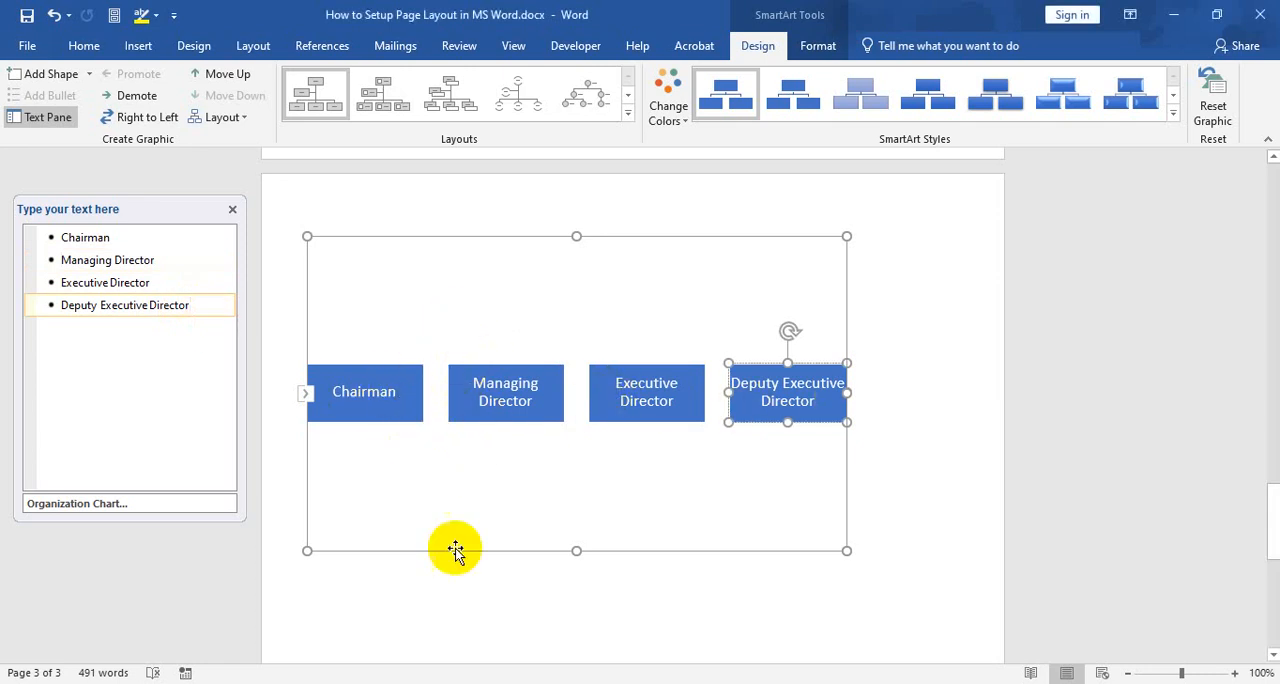
pyautogui.click(50, 259)
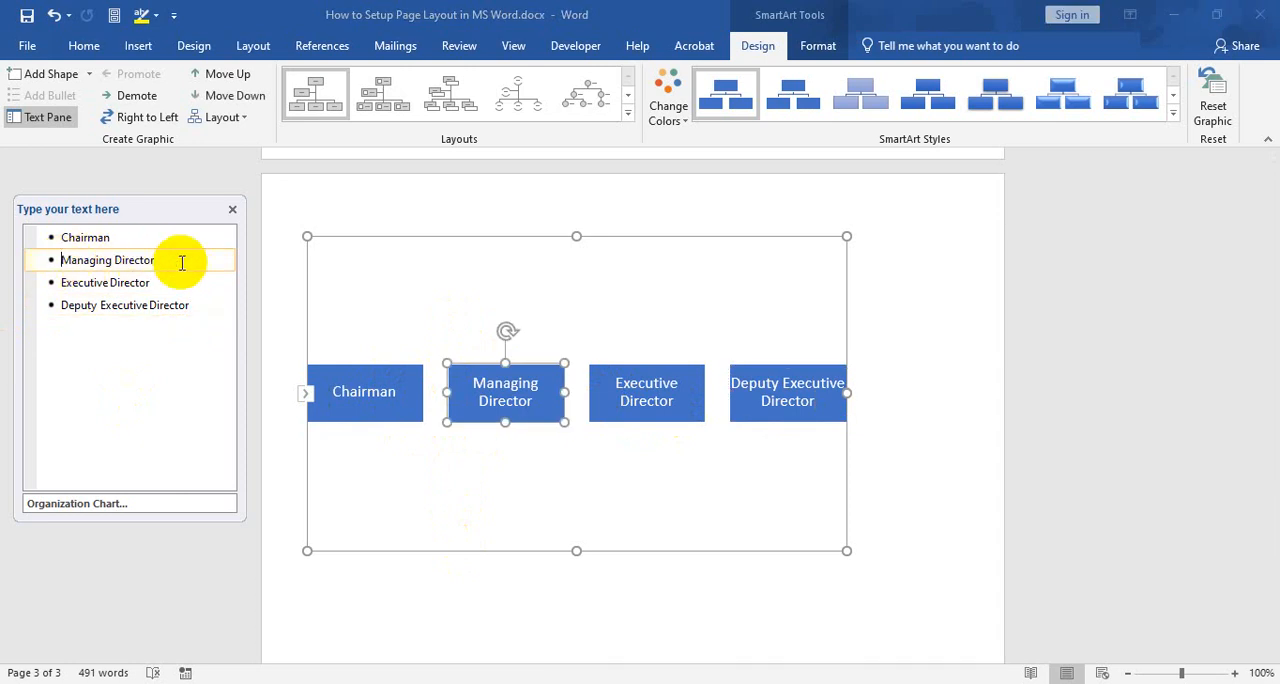
pyautogui.press('Tab')
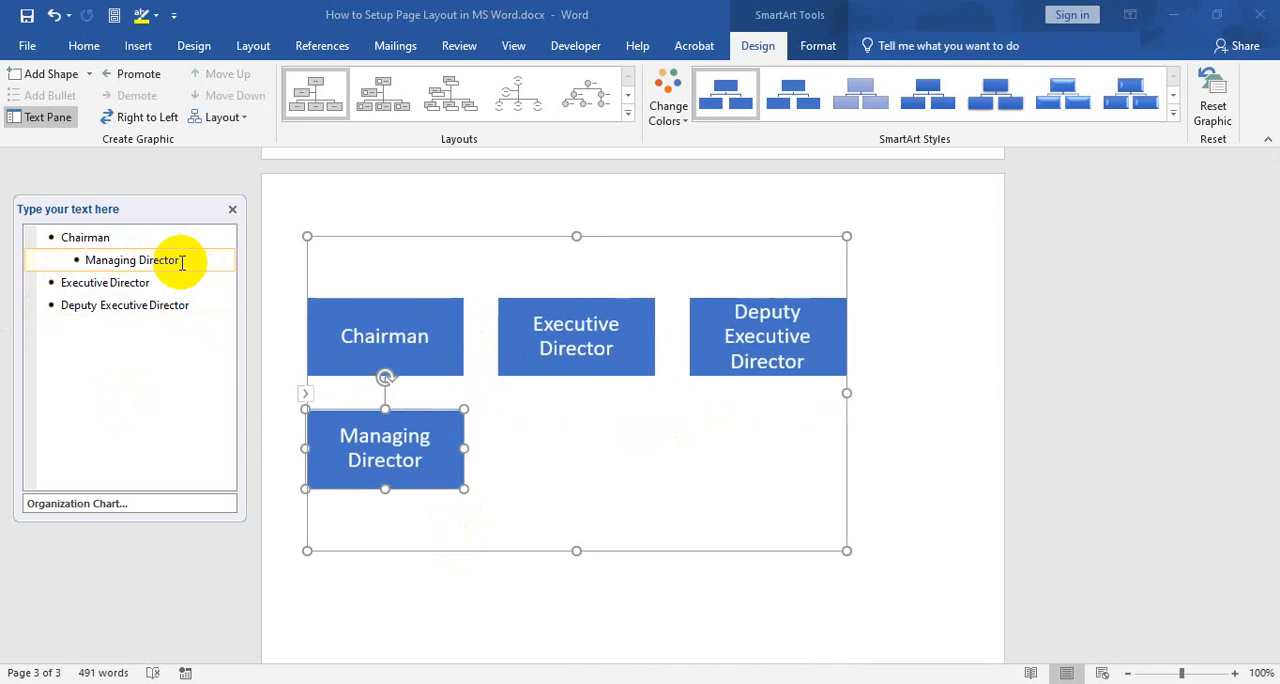
pyautogui.click(44, 281)
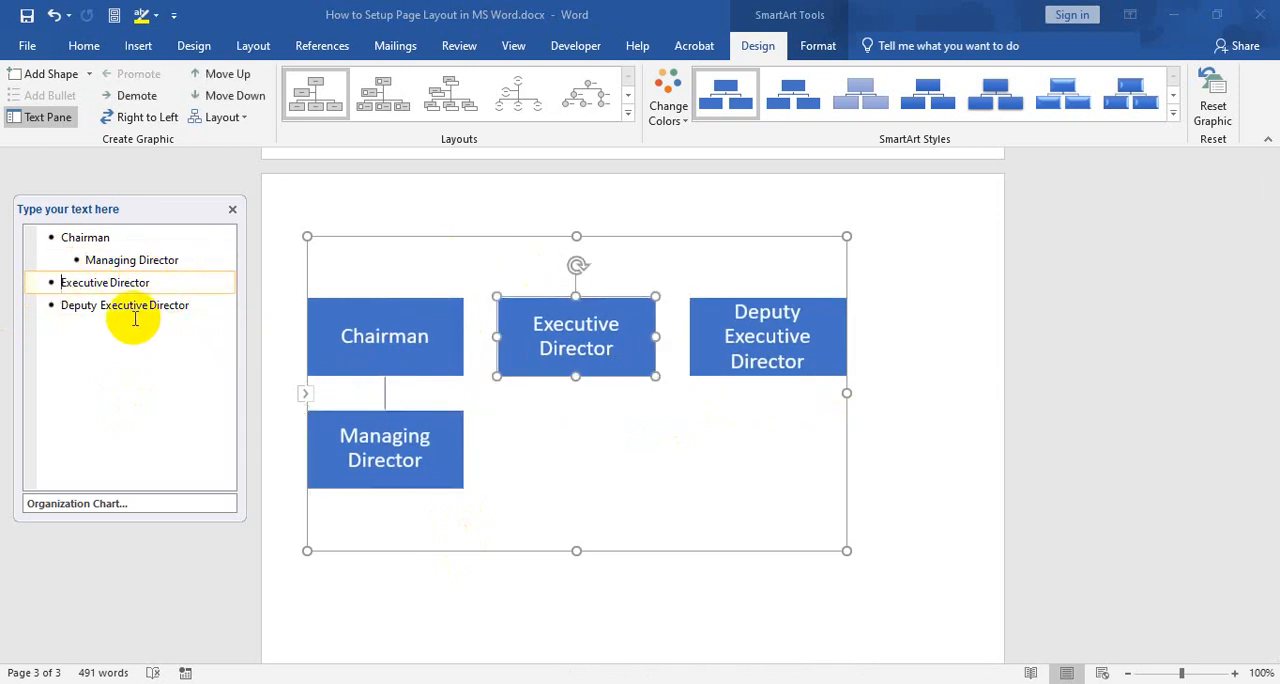
pyautogui.press('Tab')
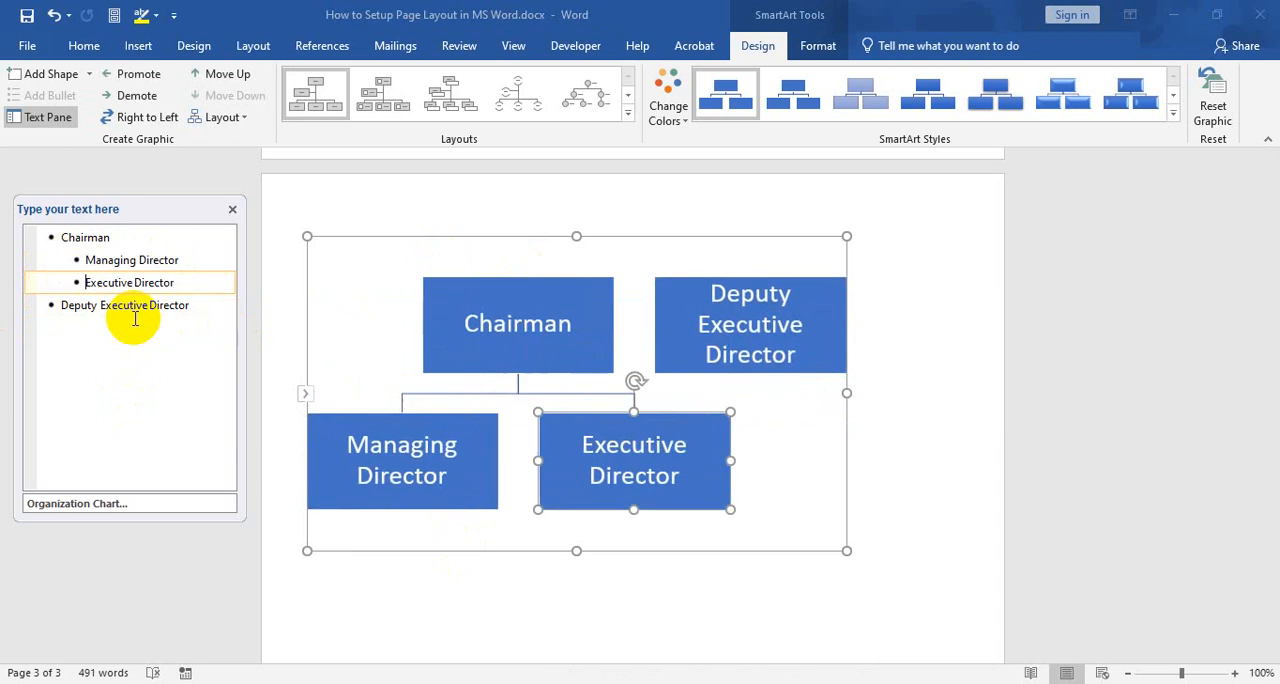
pyautogui.click(42, 306)
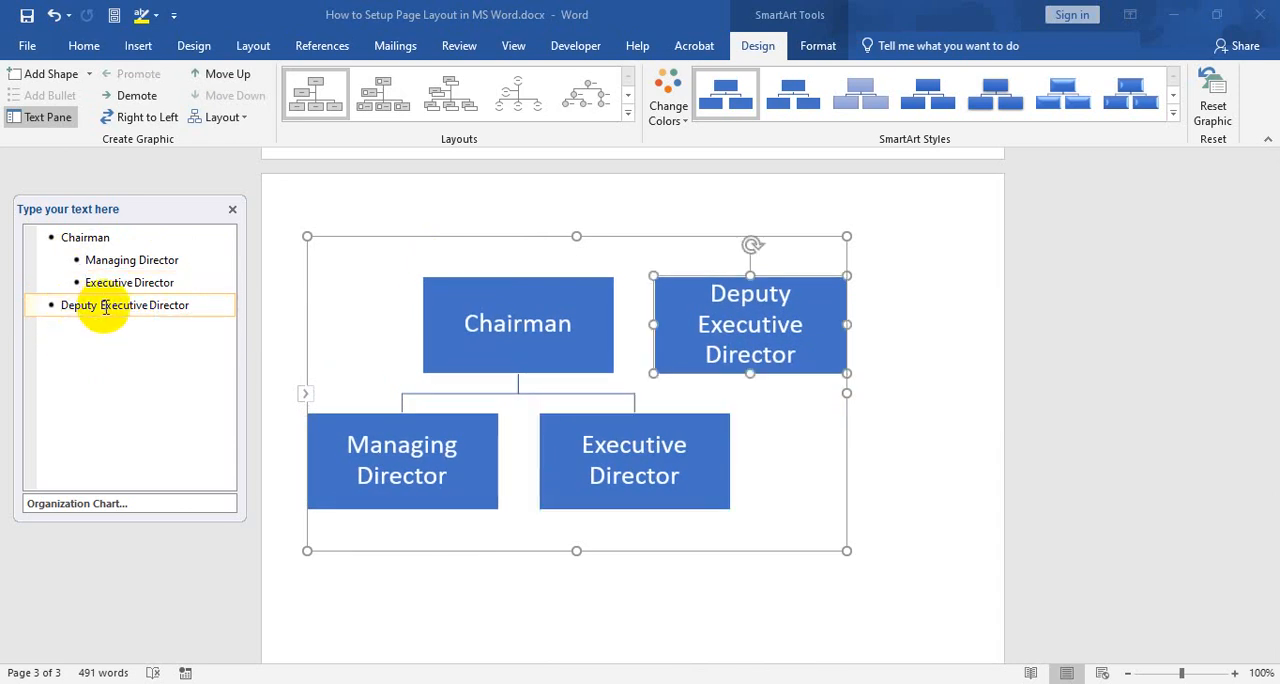
pyautogui.press('Tab')
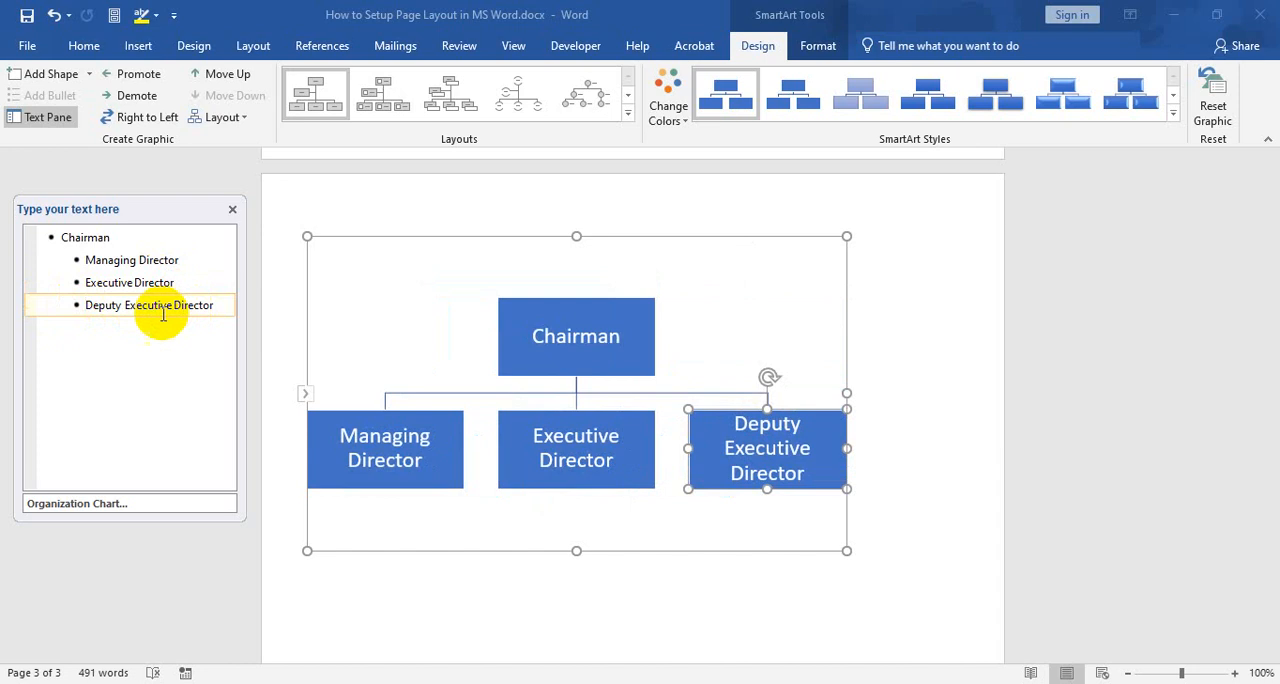
# Add "General Manager - Operations" as a subordinate one level below Managing Director
pyautogui.click(185, 263)
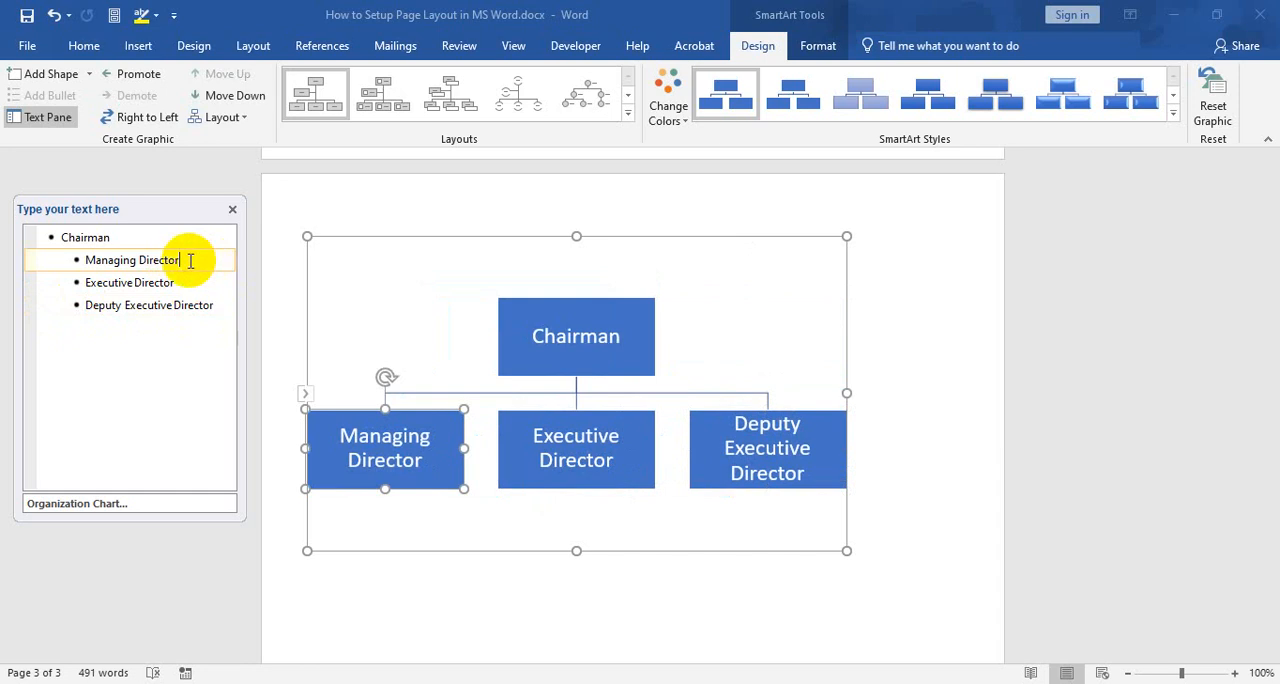
pyautogui.press('Return')
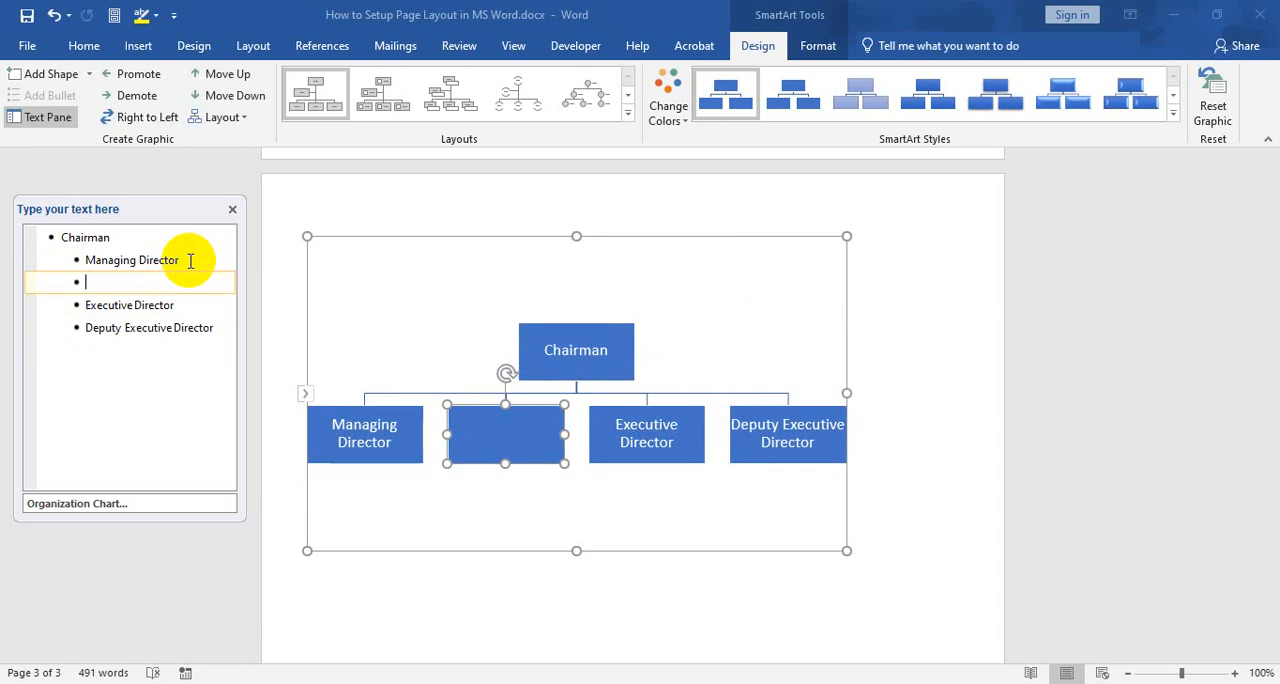
pyautogui.write('General Manager - ')
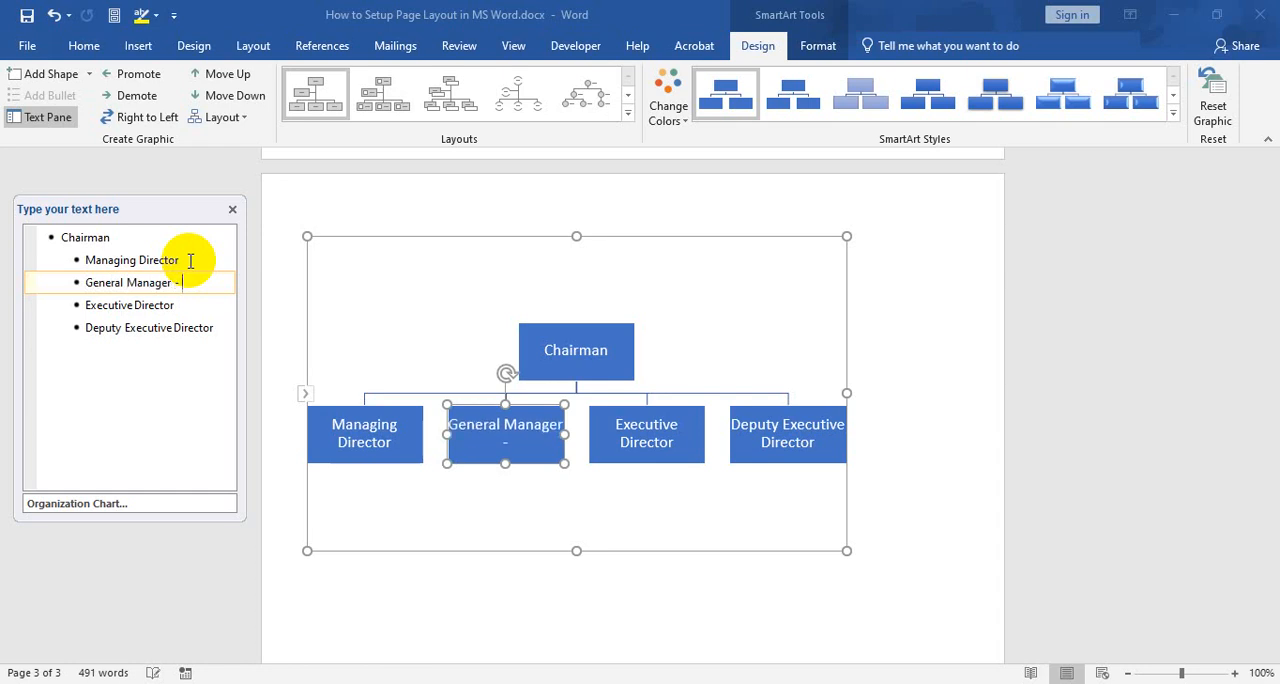
pyautogui.write('Operations')
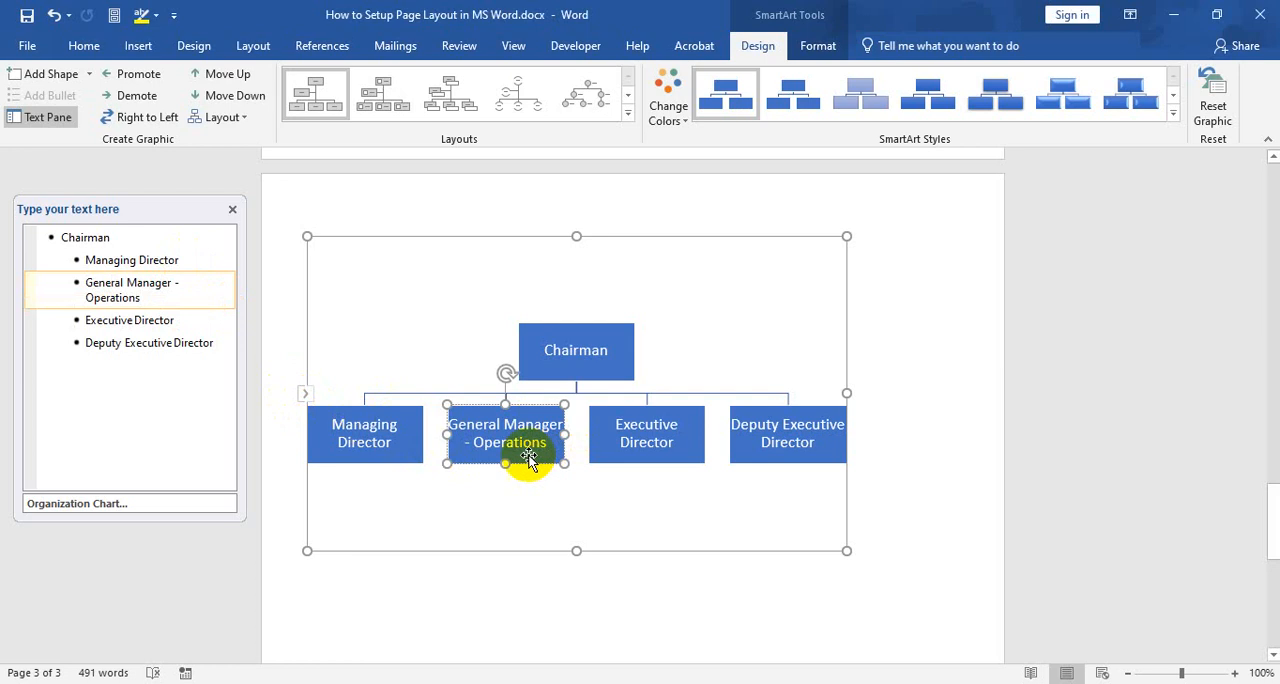
pyautogui.click(87, 283)
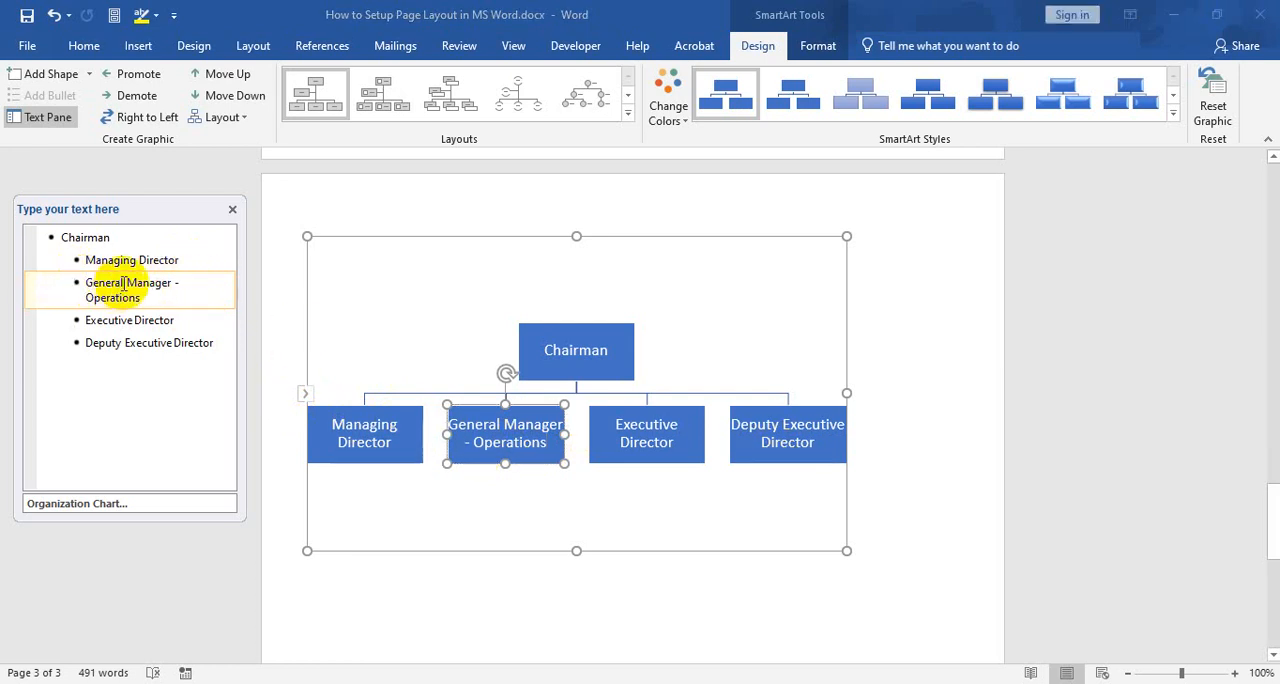
pyautogui.press('Tab')
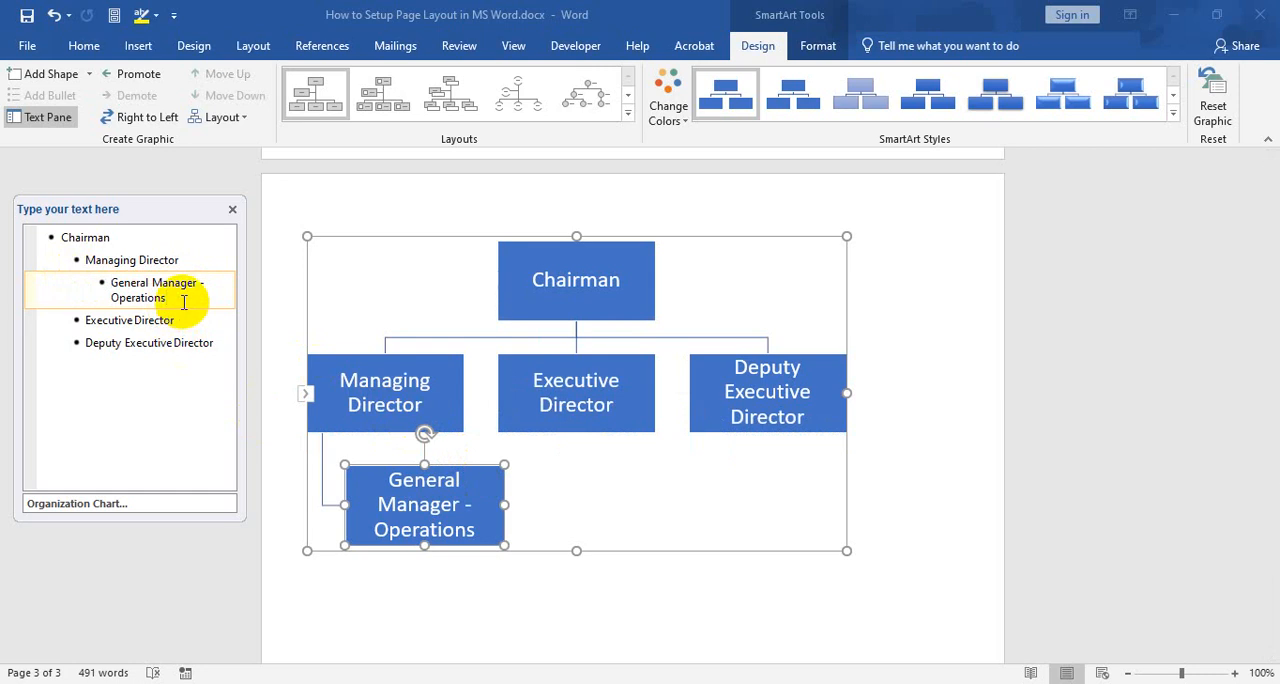
# Add "General Manager - Admin" below General Manager - Operations at the same level under Managing Director
pyautogui.press('Return')
pyautogui.write('Genral')
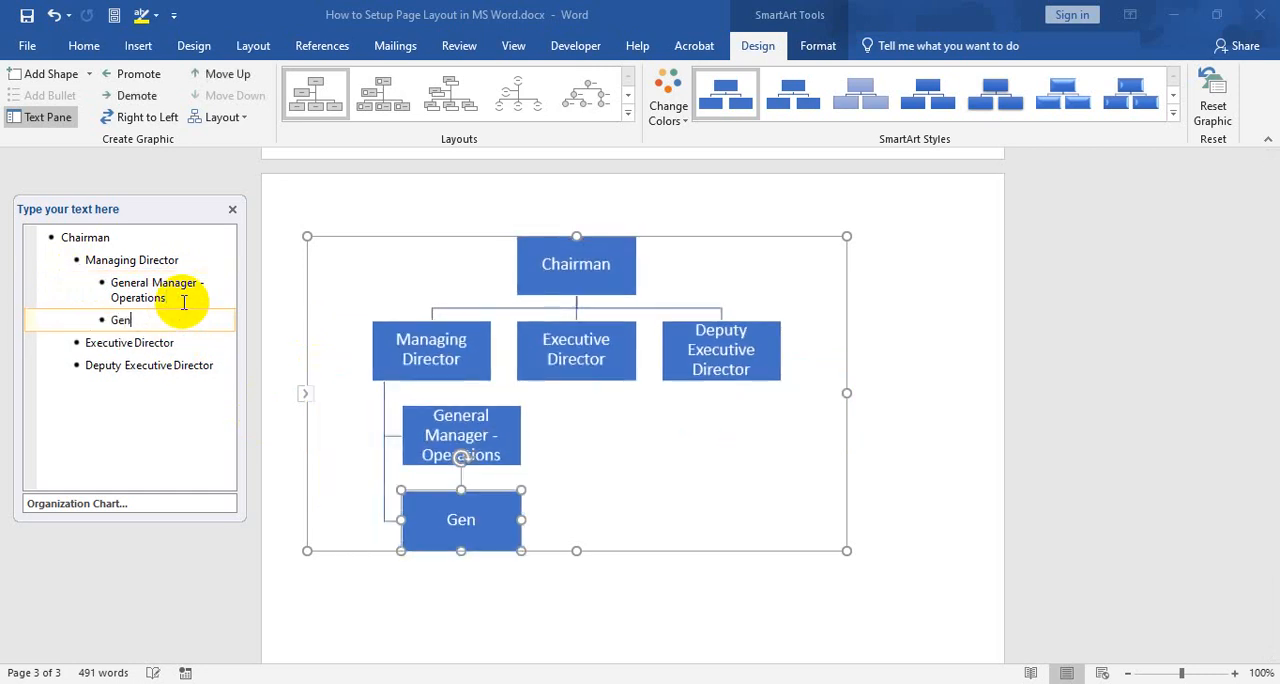
pyautogui.press('BackSpace')
pyautogui.press('BackSpace')
pyautogui.press('BackSpace')
pyautogui.write('eral Man')
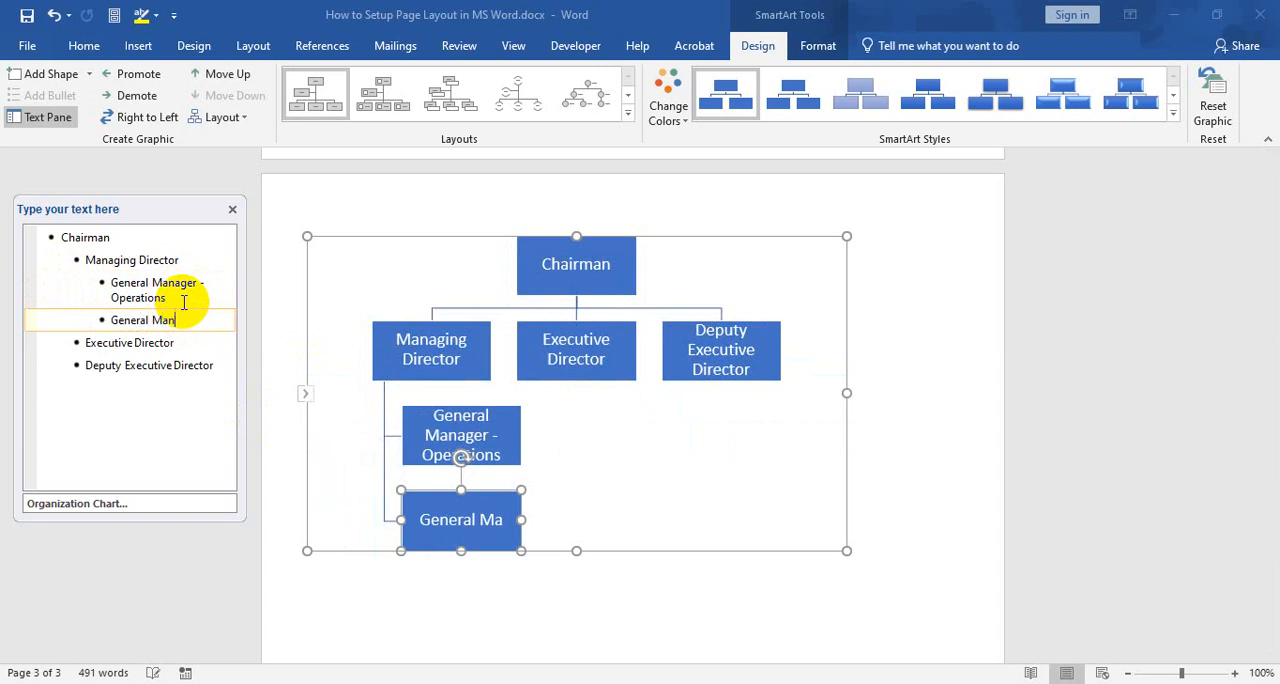
pyautogui.write('ager - Admin')
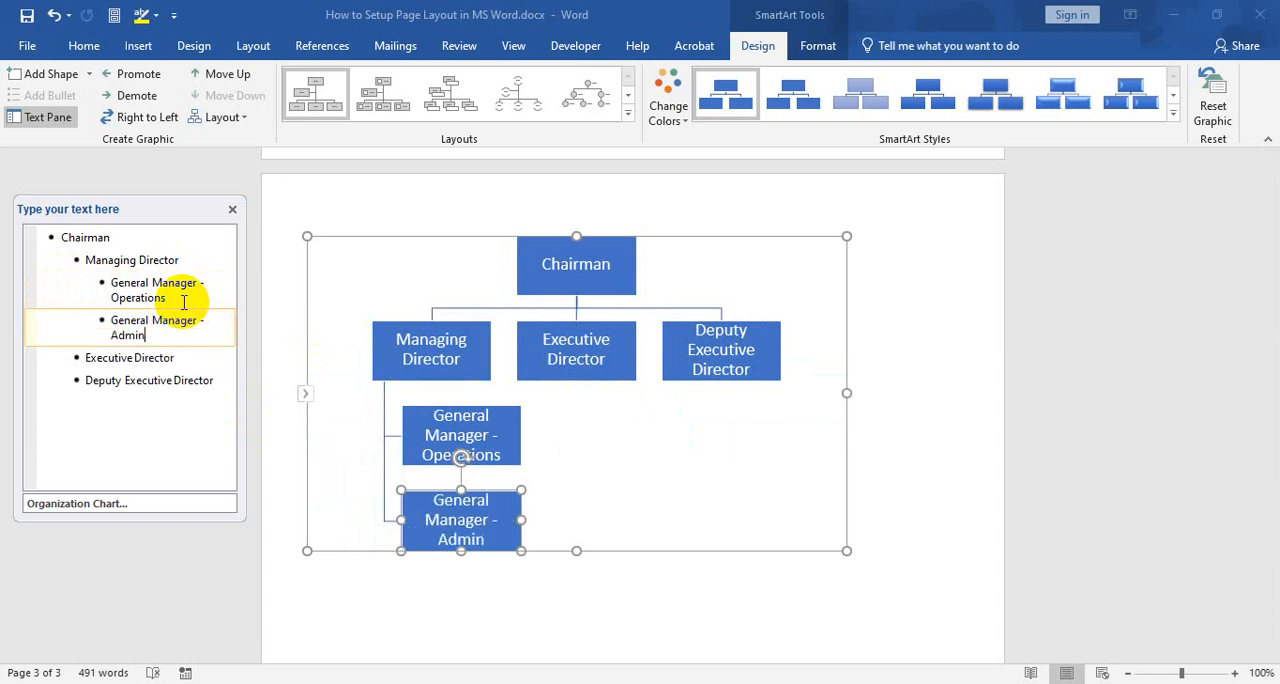
# Add "General Manager - HR" and "General Manager - Marketing" as the third and fourth subordinates of Managing Director
pyautogui.press('Return')
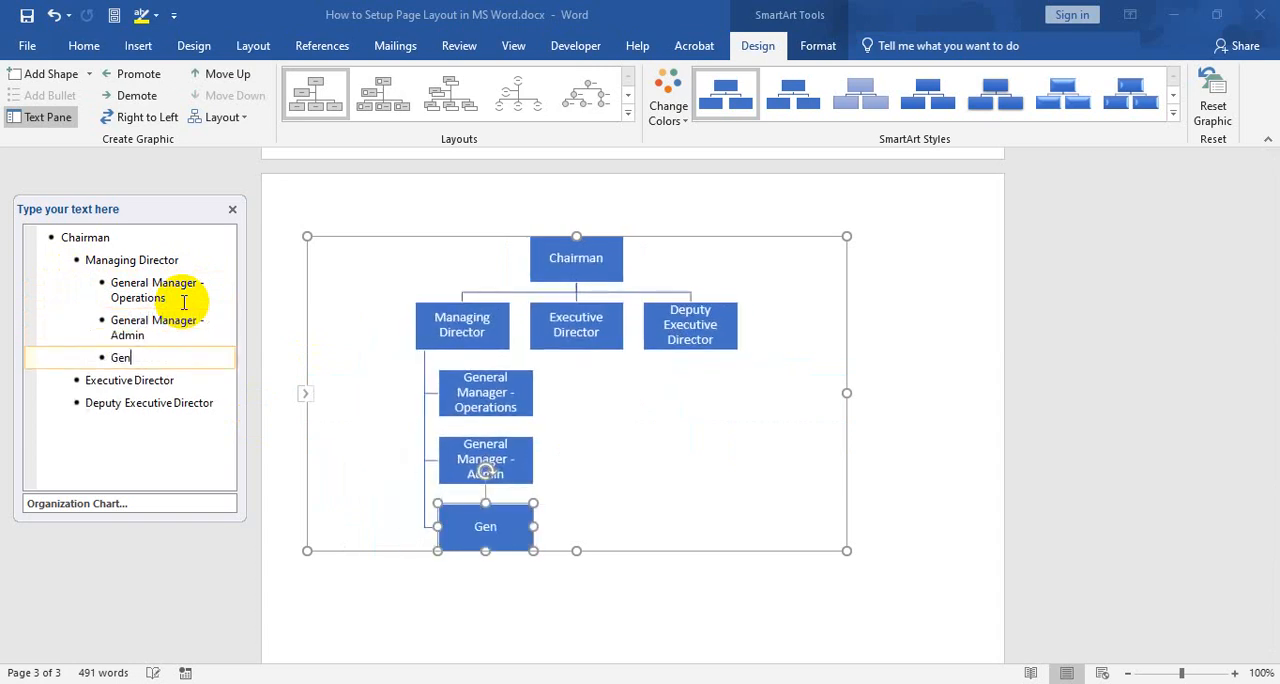
pyautogui.write('Genr')
pyautogui.press('BackSpace')
pyautogui.write('eral Man')
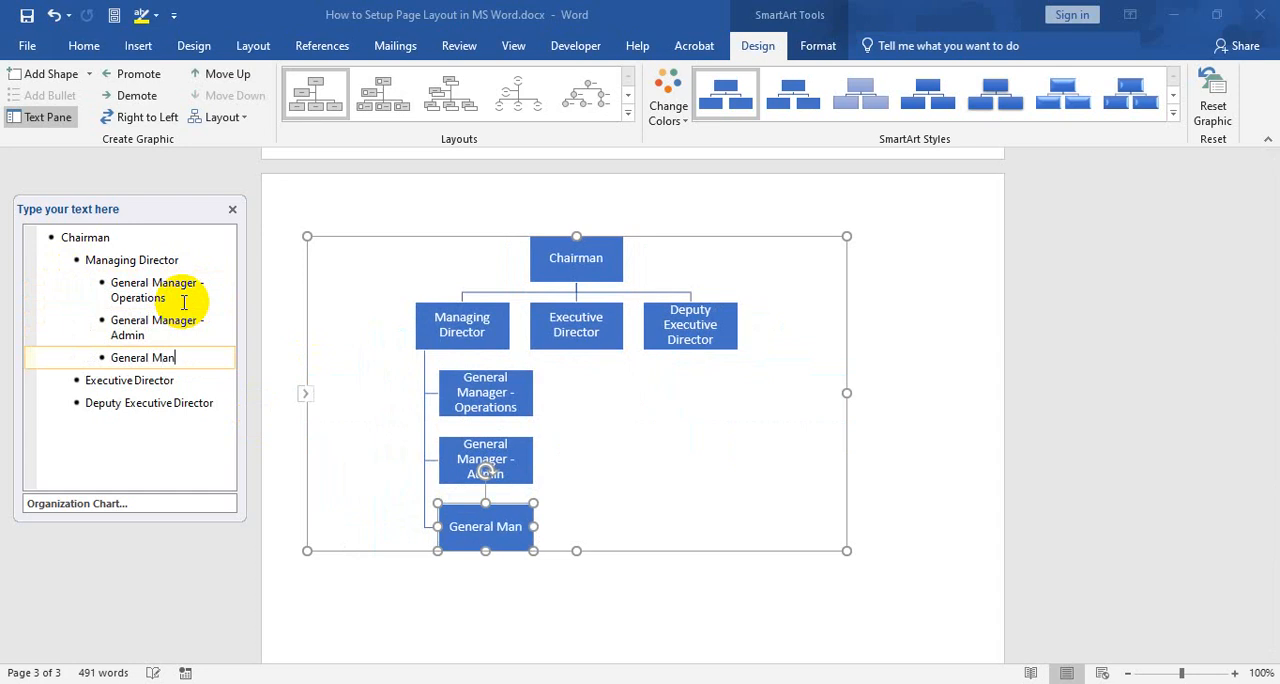
pyautogui.write('ager - ')
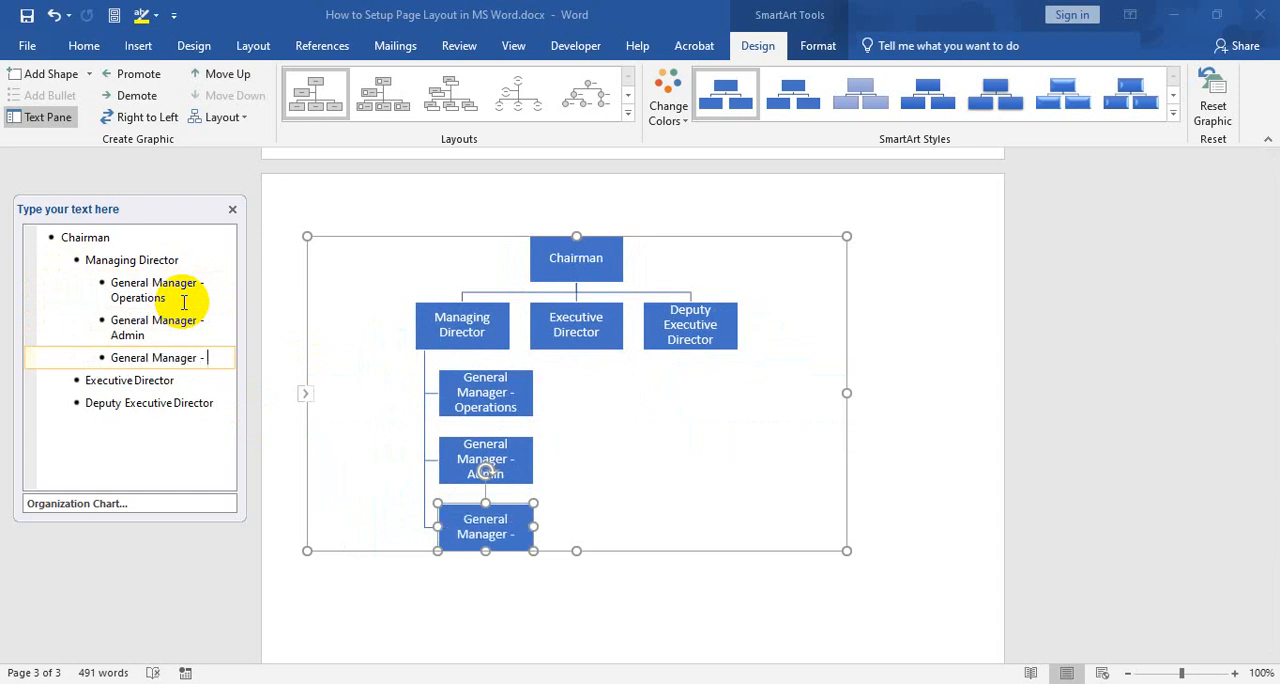
pyautogui.write('HR')
pyautogui.press('Return')
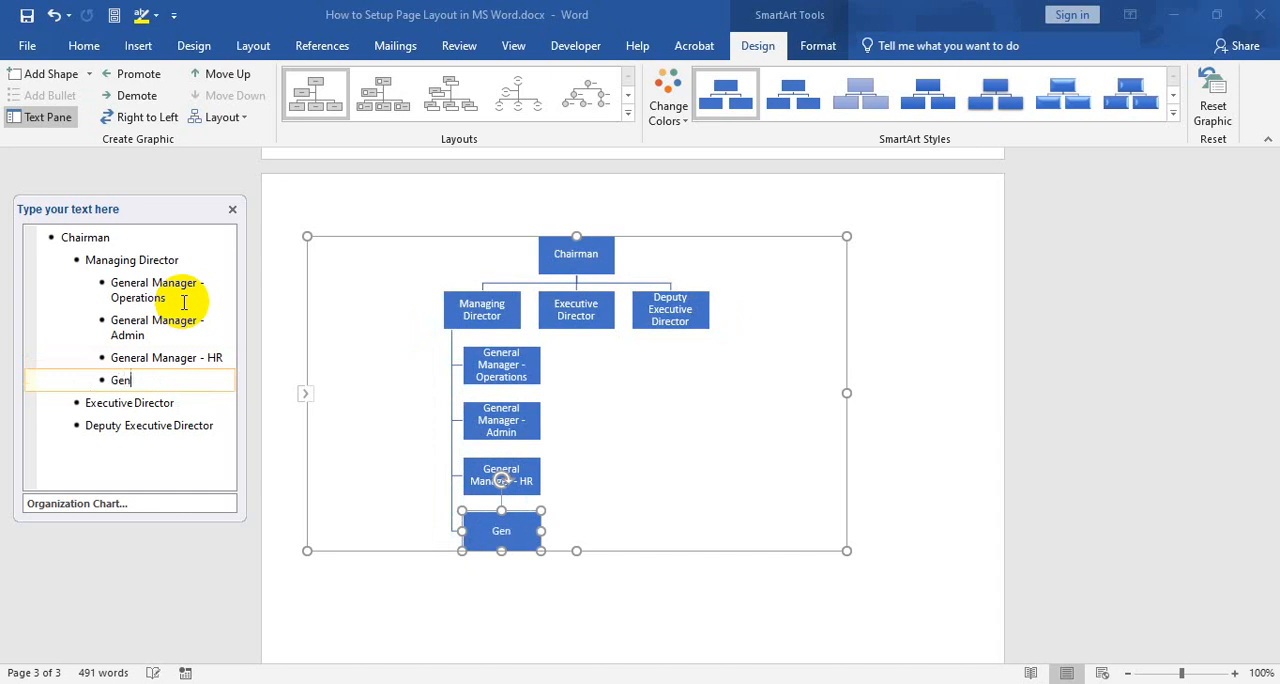
pyautogui.write('General Manager - ')
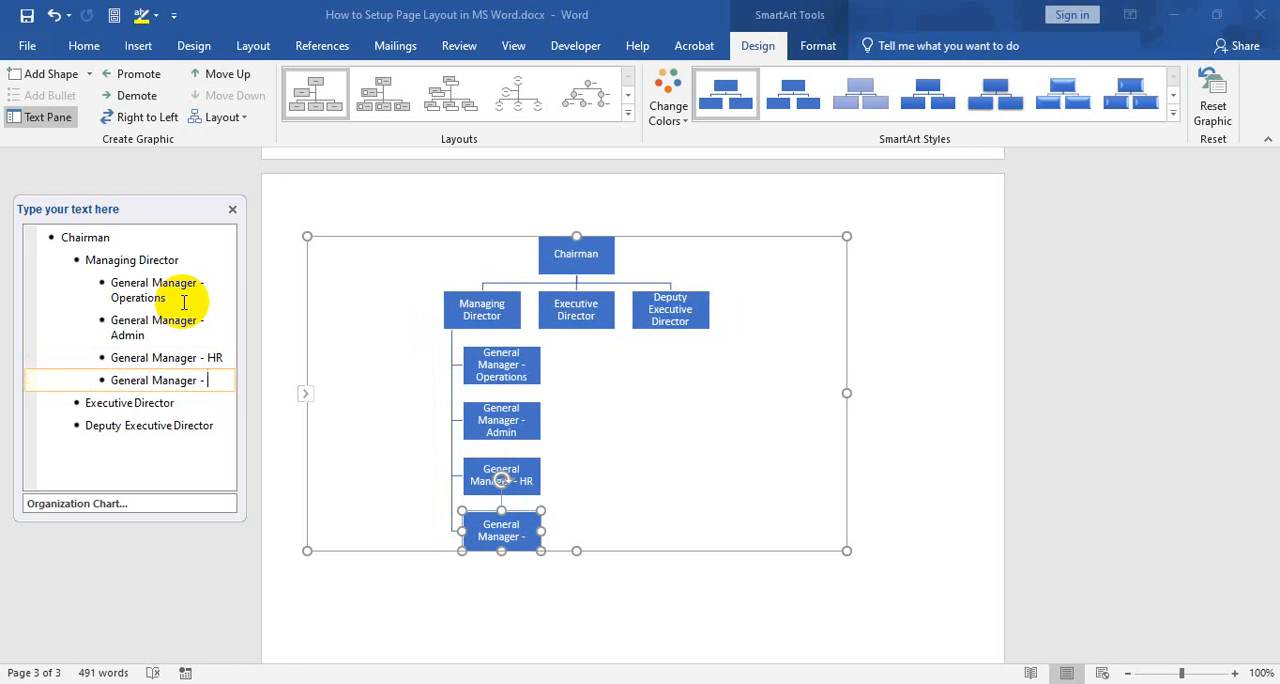
pyautogui.write('Marketing')
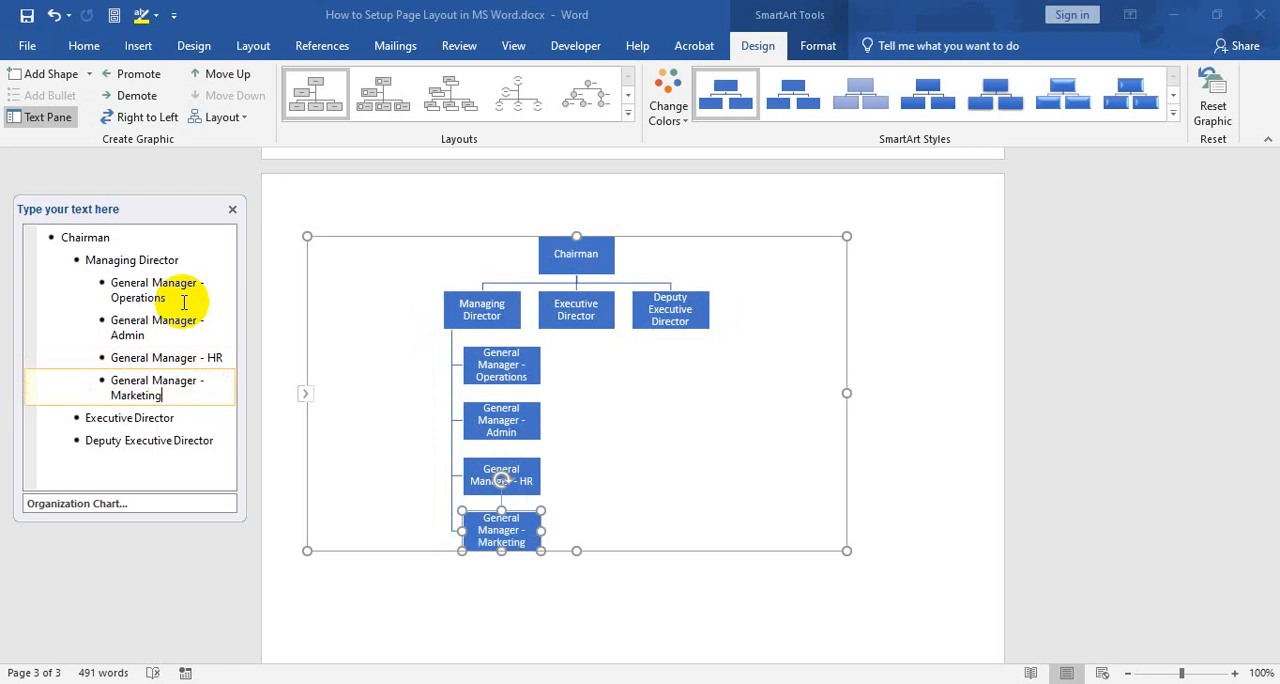
# Add "General Manager - Supply Chain" as a subordinate one level below Executive Director
pyautogui.click(190, 420)
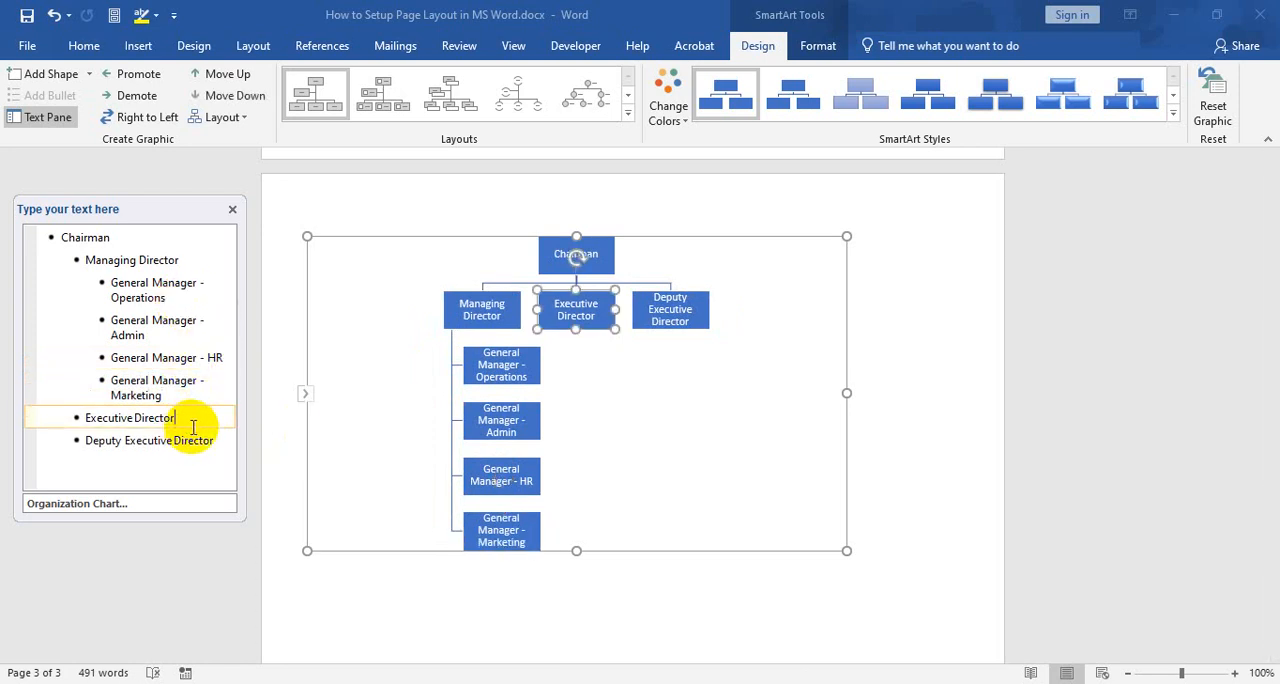
pyautogui.press('Return')
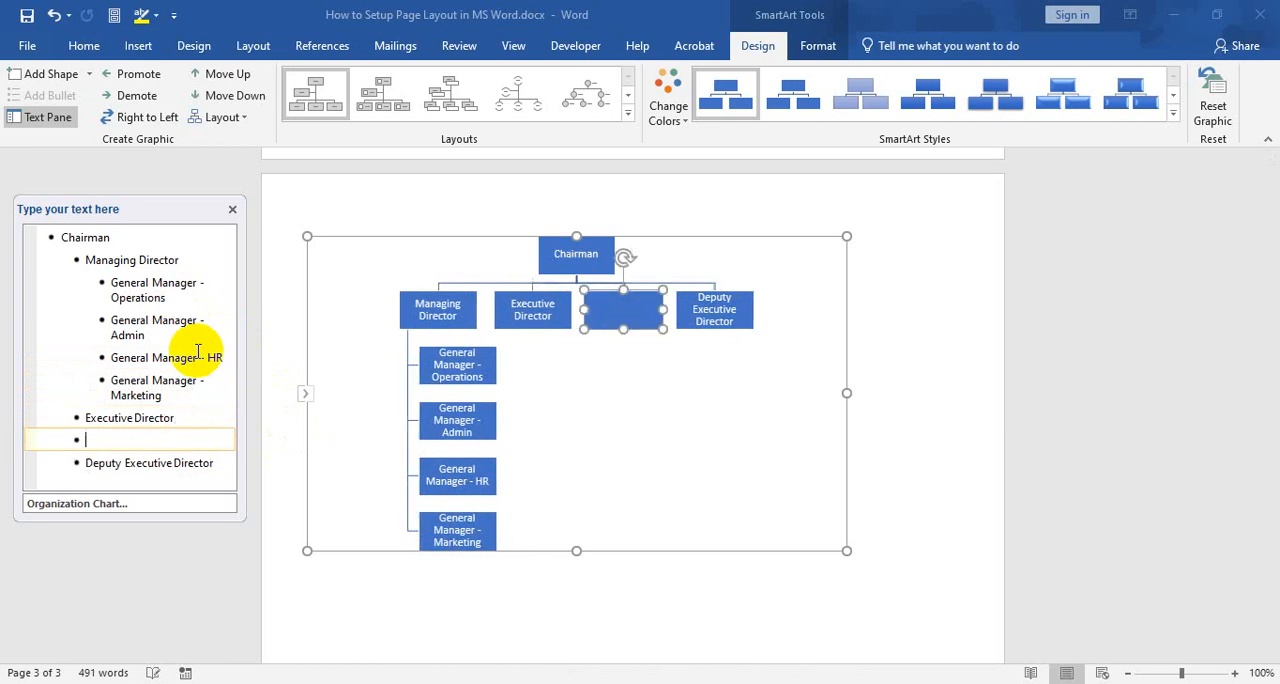
pyautogui.press('Tab')
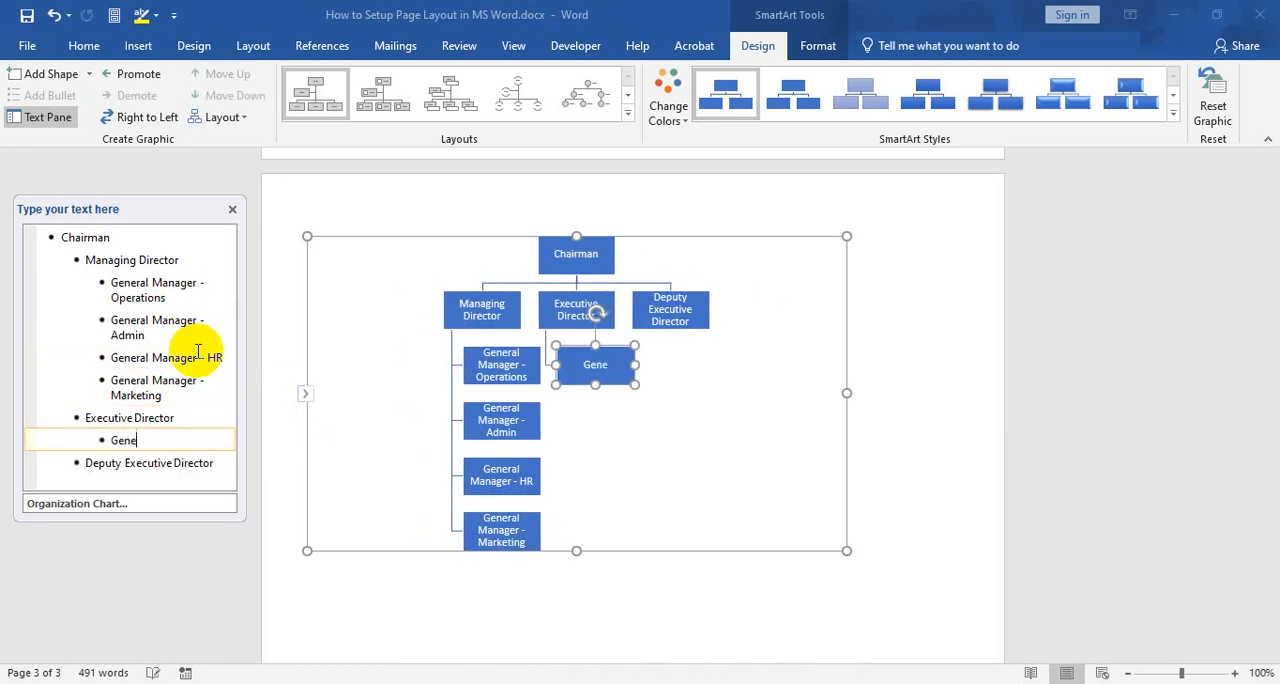
pyautogui.write('General Manager ')
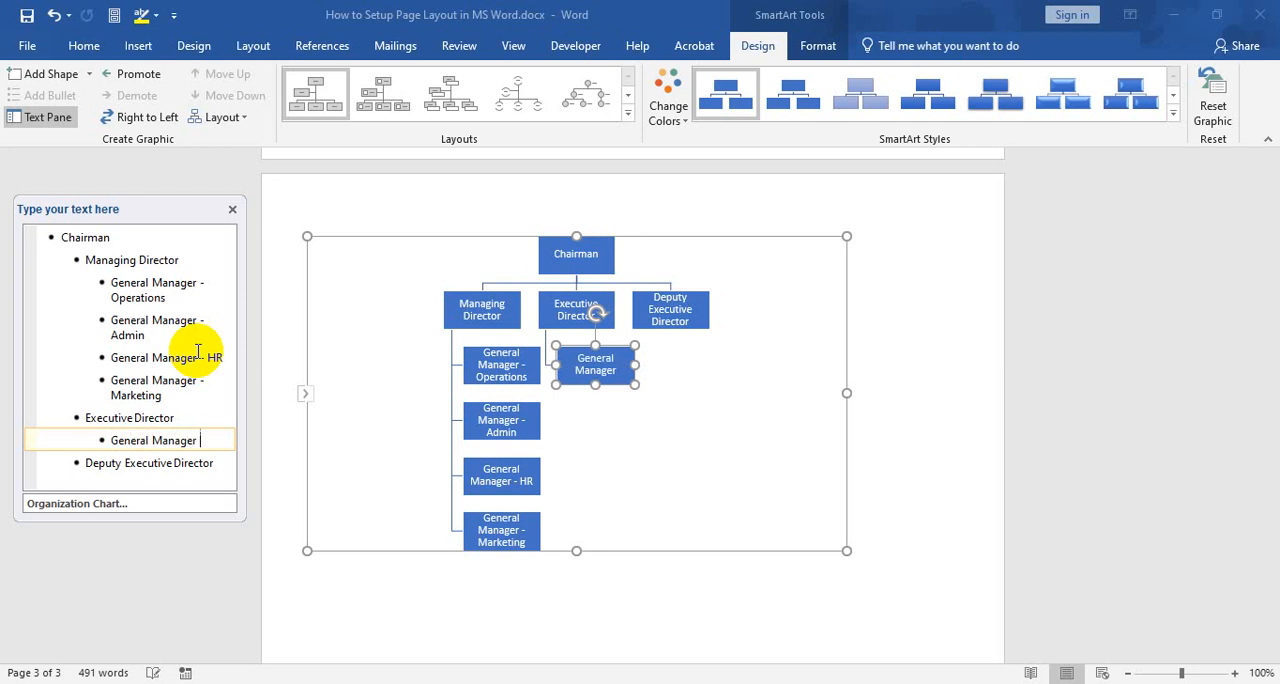
pyautogui.write('- Supply ')
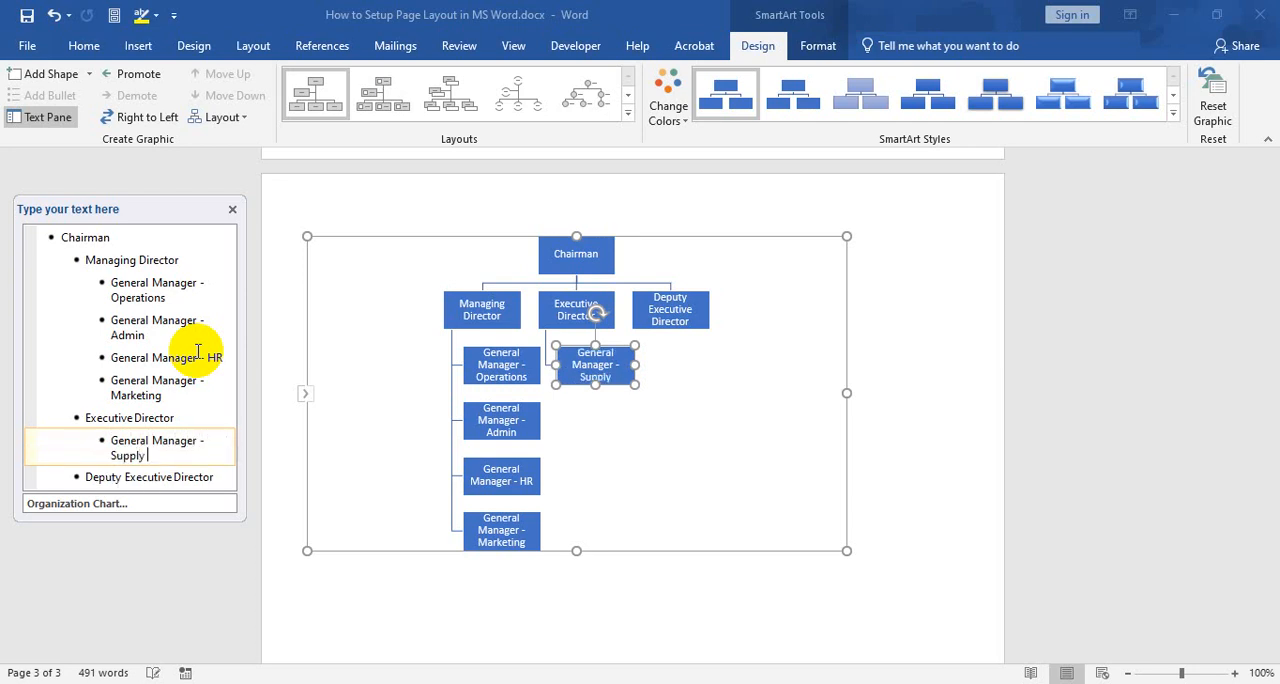
pyautogui.write('Chain')
pyautogui.press('Return')
pyautogui.write('G')
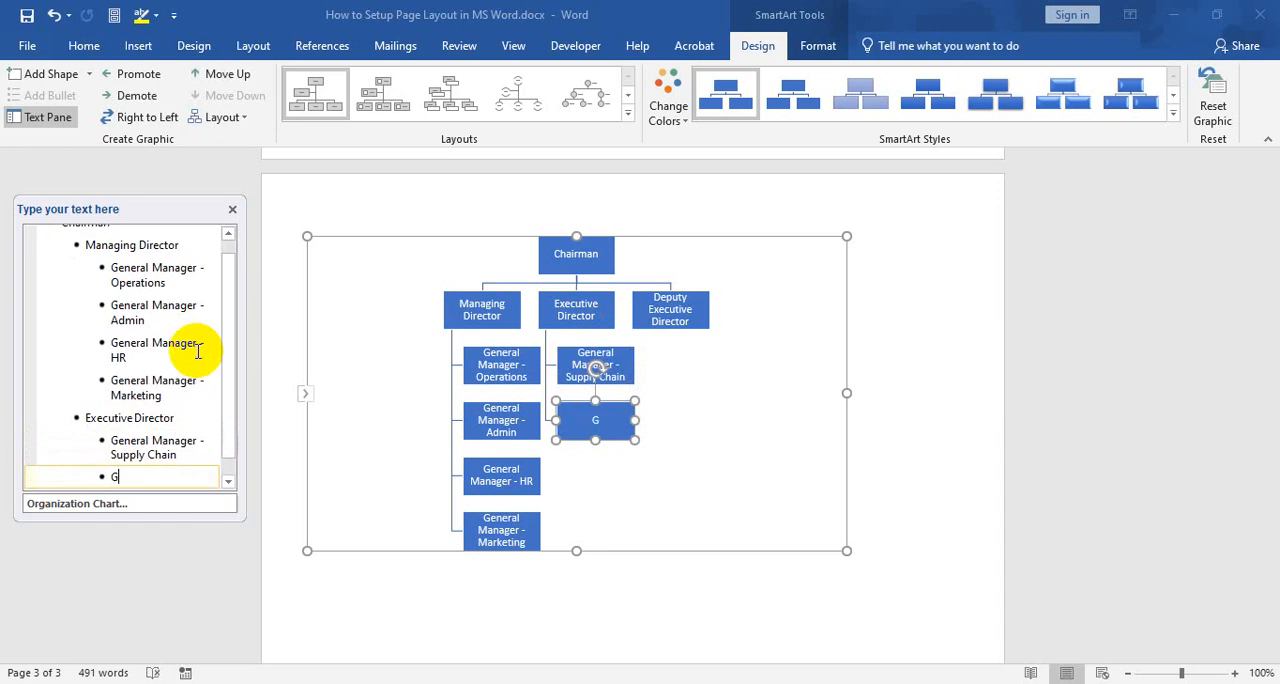
pyautogui.press('BackSpace')
pyautogui.press('BackSpace')
pyautogui.press('BackSpace')
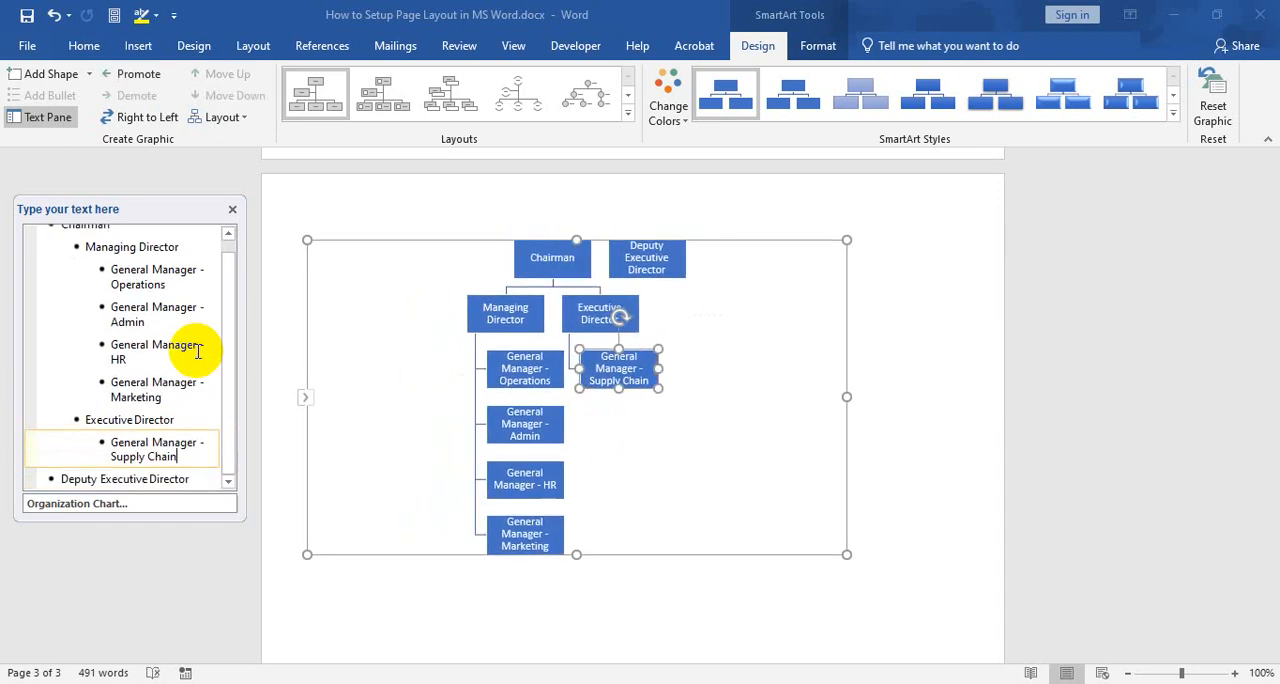
# Add "General Manager - IT" as a subordinate one level below Deputy Executive Director
pyautogui.click(178, 478)
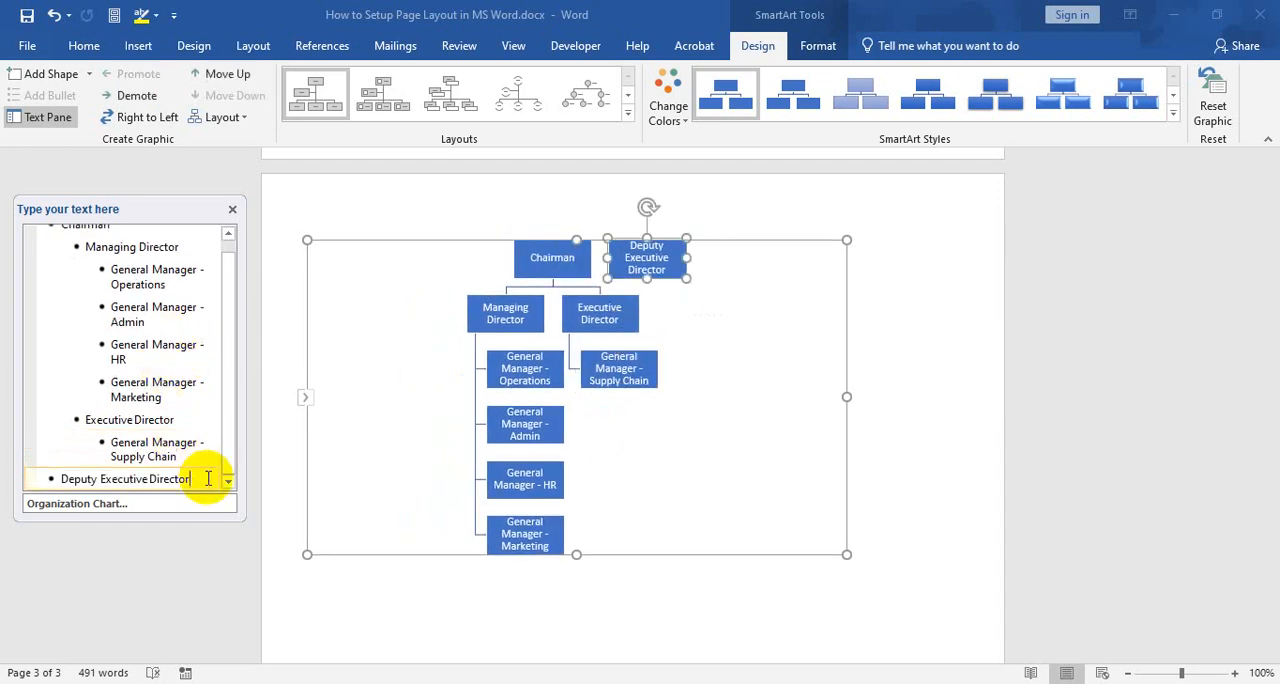
pyautogui.press('Return')
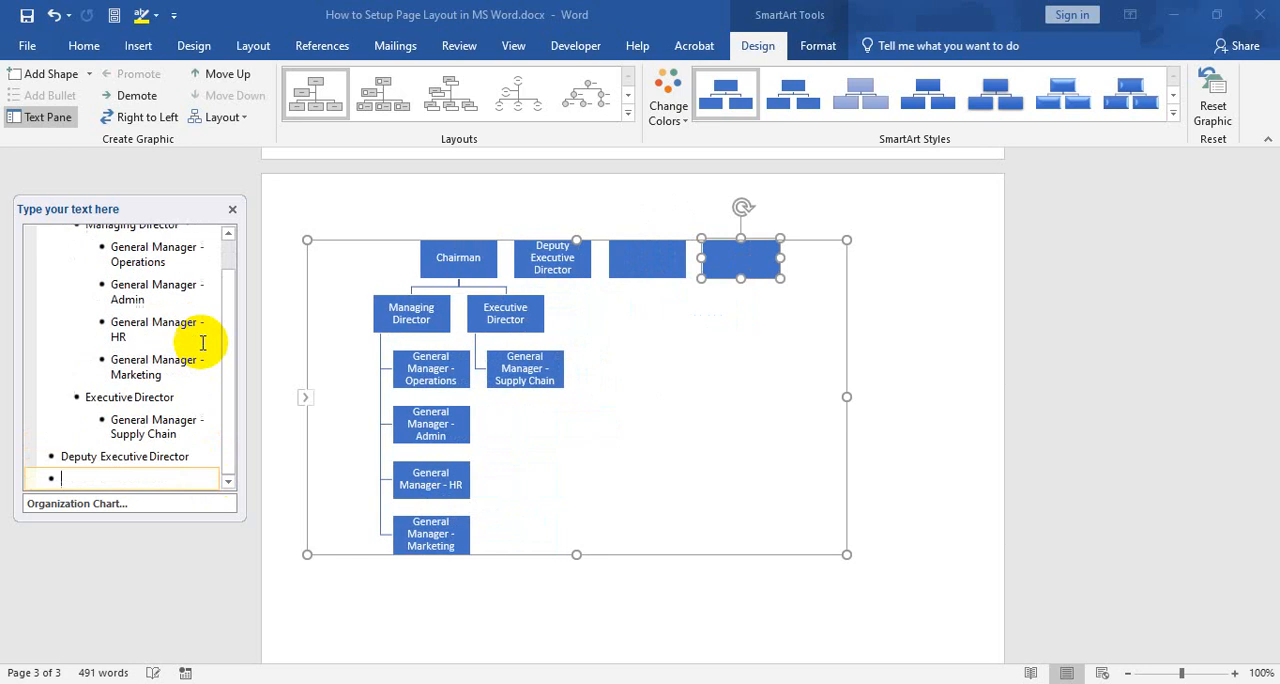
pyautogui.press('Tab')
pyautogui.write('Gener')
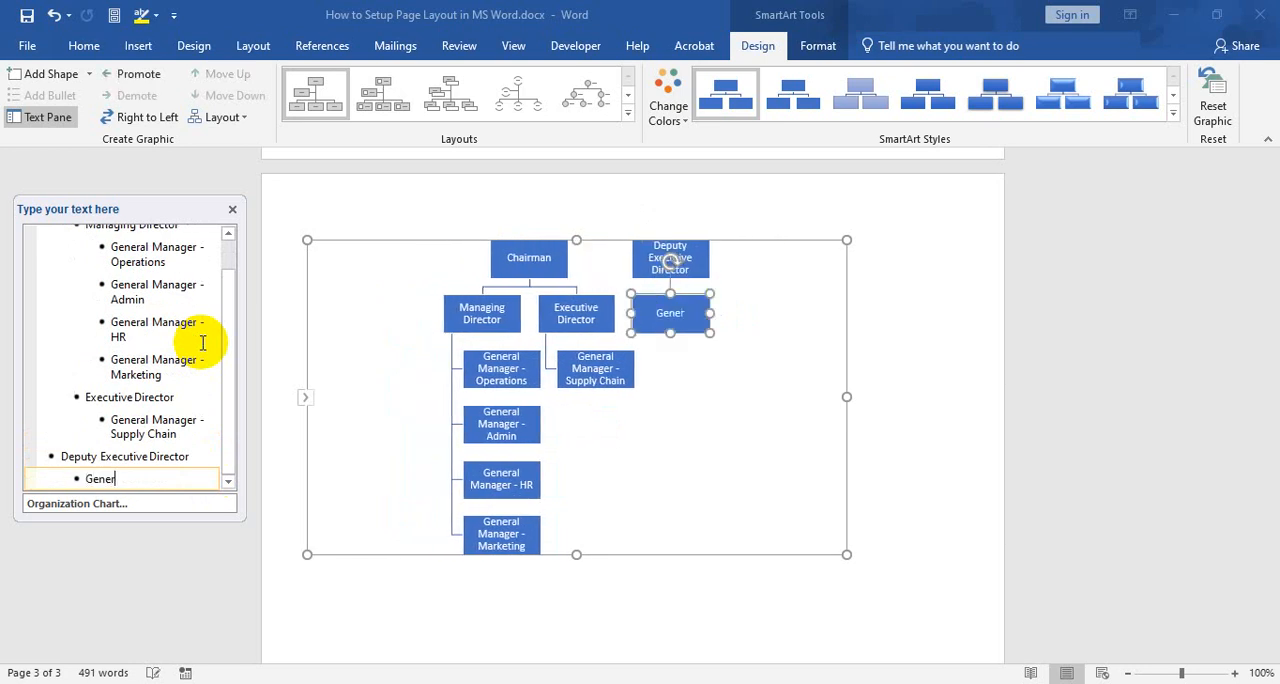
pyautogui.write('al Manager ')
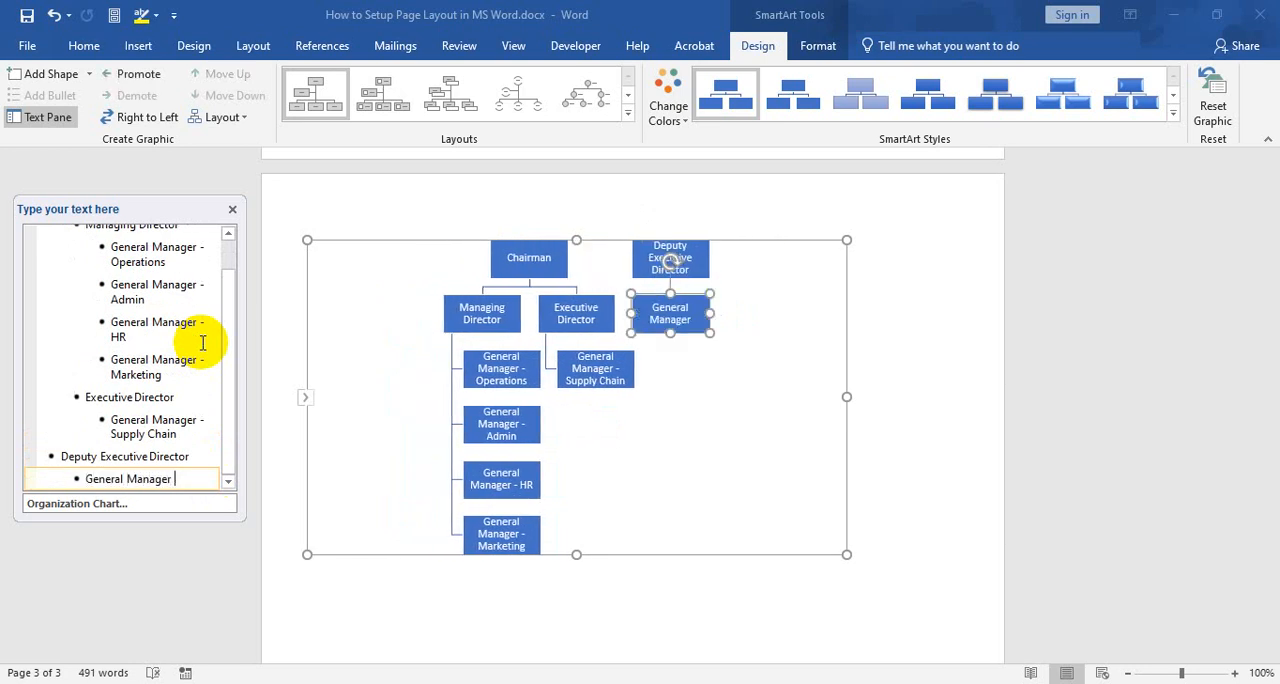
pyautogui.write('- IT')
# Add "General Manager - Corporate Affairs" below General Manager - IT at the same level under Deputy Executive Director
pyautogui.press('Return')
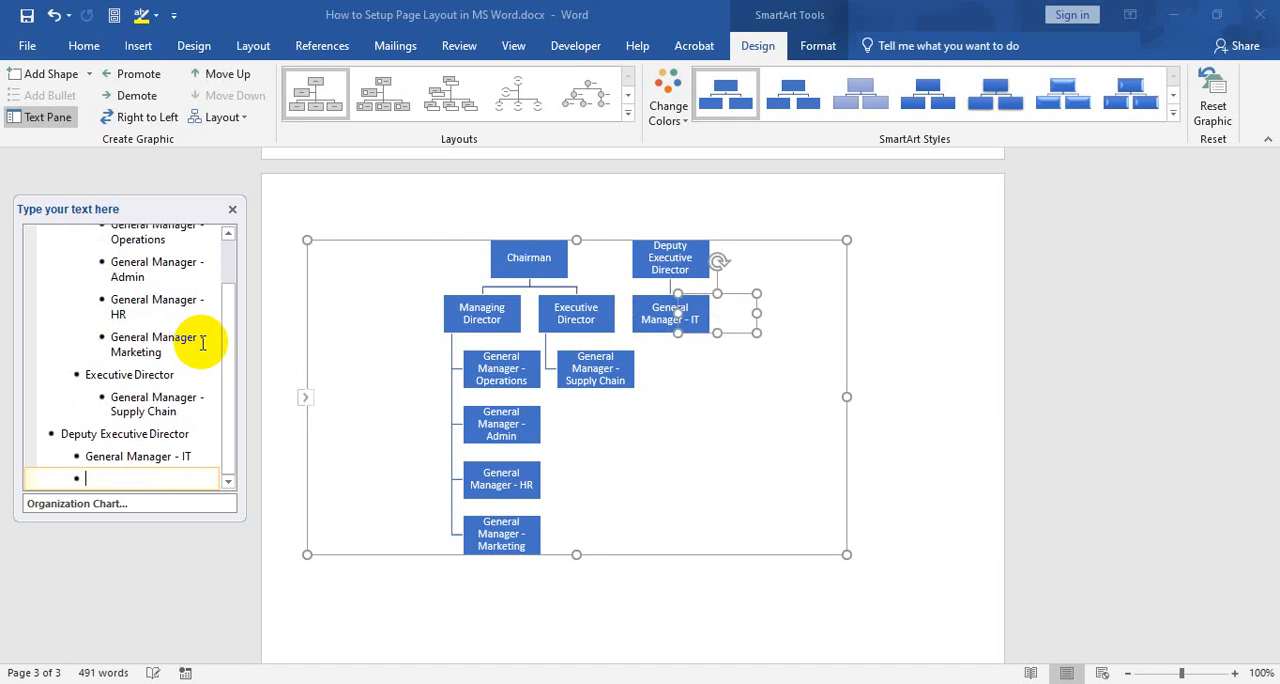
pyautogui.write('General ')
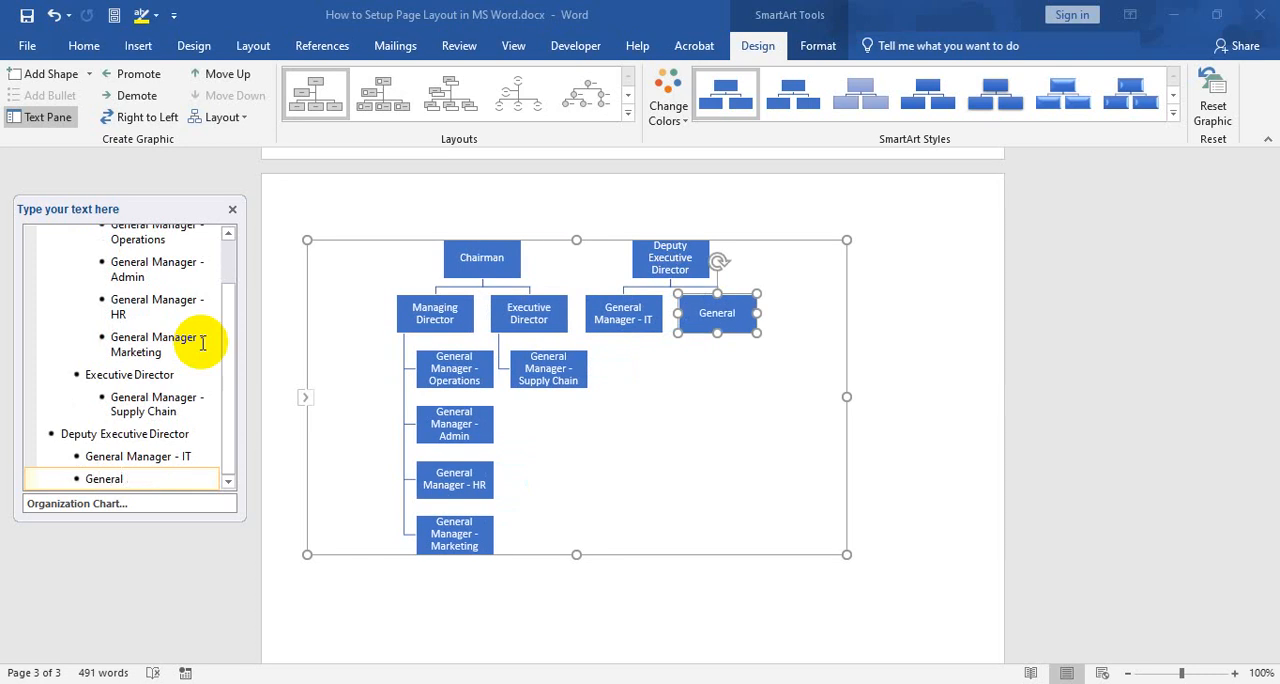
pyautogui.write('Manager')
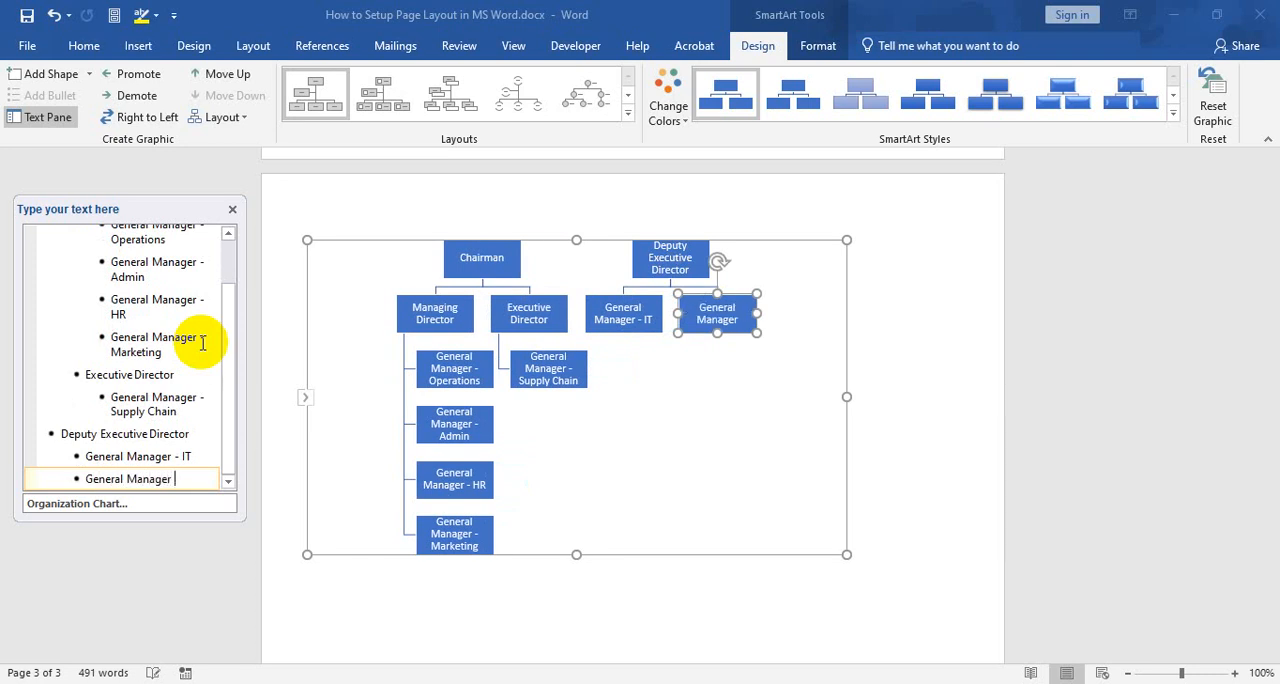
pyautogui.write(' - Corporate ')
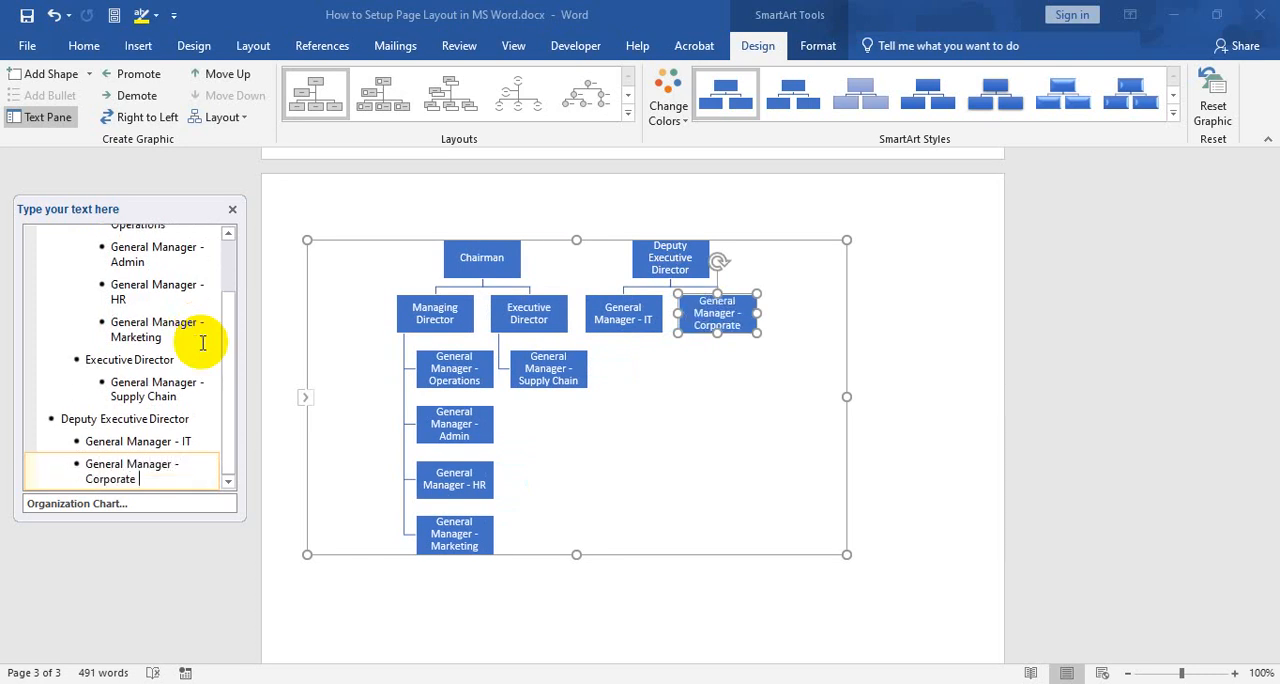
pyautogui.write('Affairs')
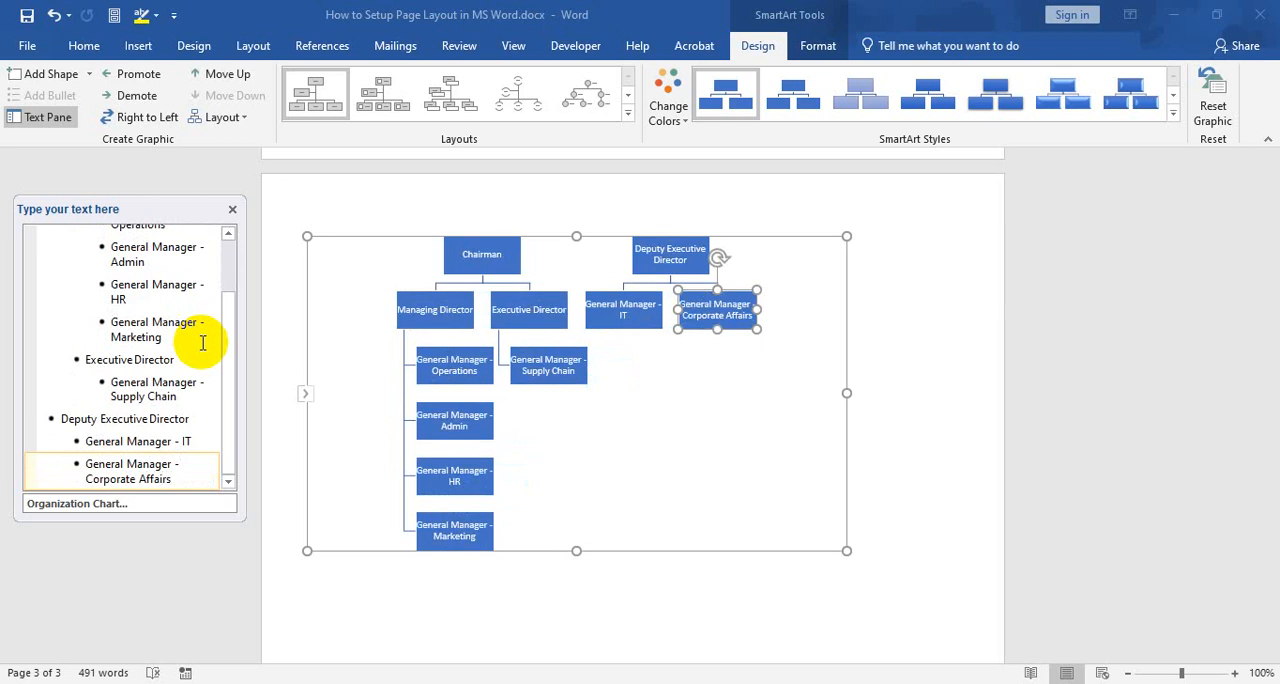
# Add "General Manager - Distribution" as the third subordinate of Deputy Executive Director
pyautogui.press('Return')
pyautogui.write('General')
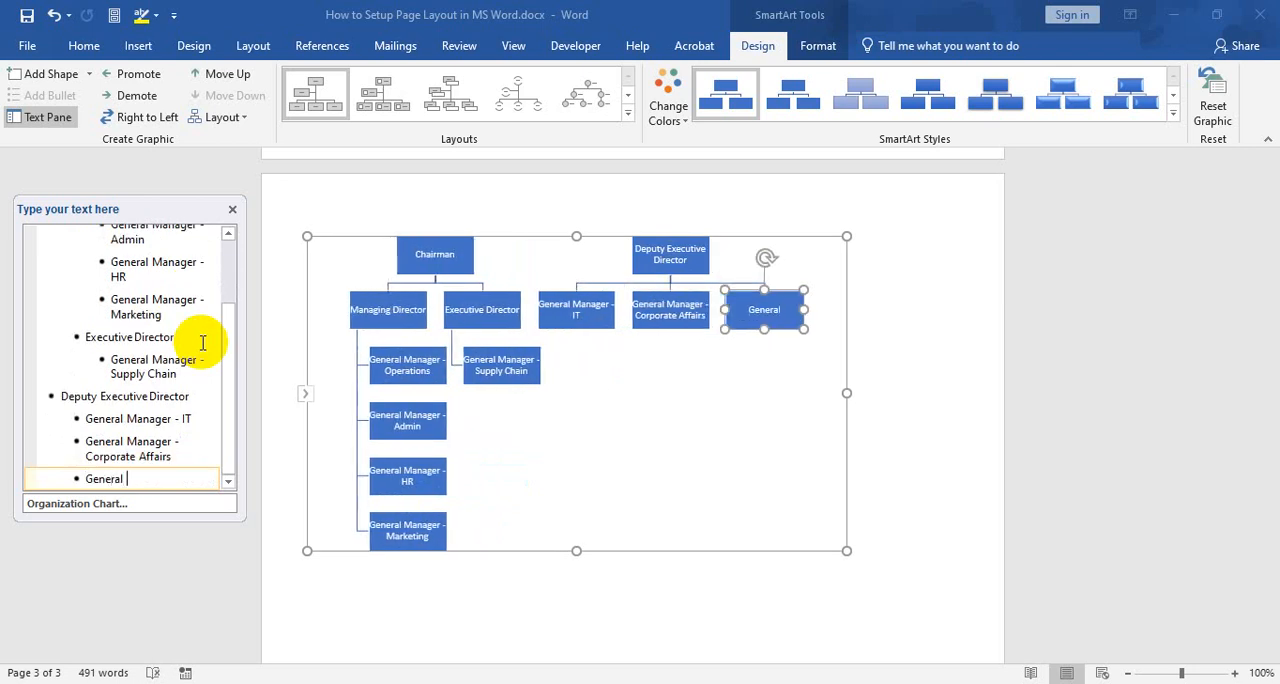
pyautogui.write(' A')
pyautogui.press('BackSpace')
pyautogui.write('mana')
pyautogui.press('BackSpace')
pyautogui.press('BackSpace')
pyautogui.press('BackSpace')
pyautogui.press('BackSpace')
pyautogui.write('Manager - Distrib')
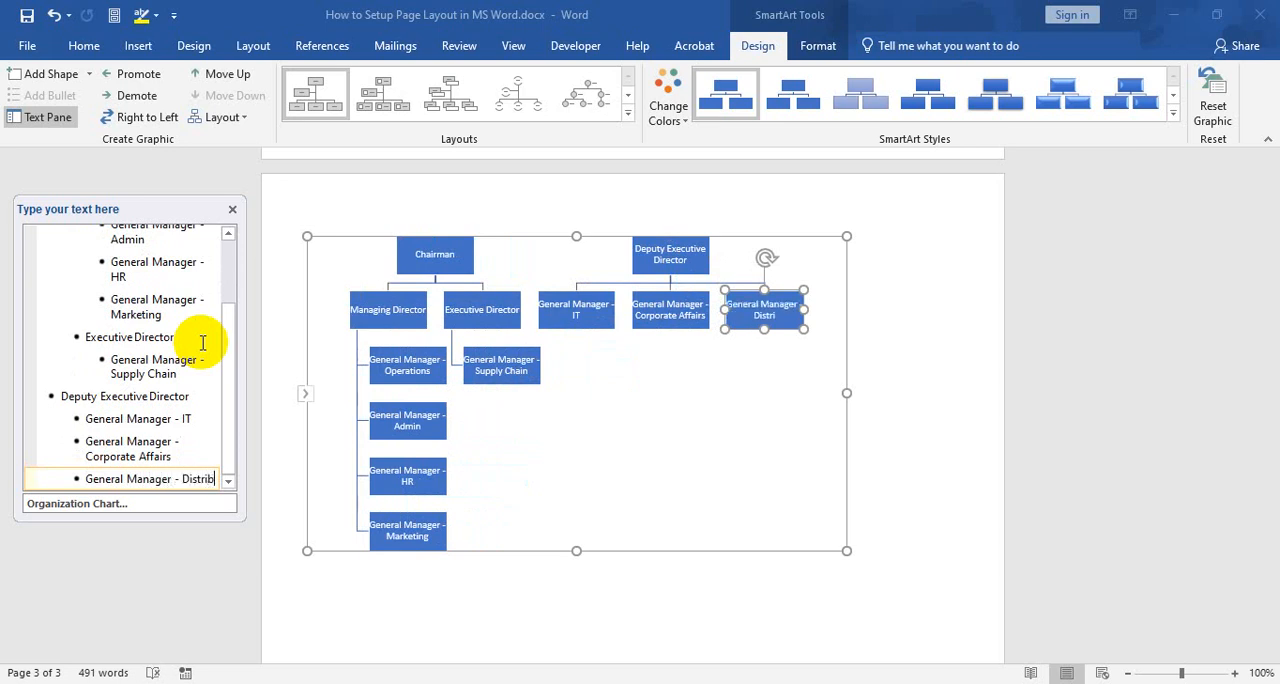
pyautogui.write('ution')
pyautogui.scroll(-1, 230, 350)
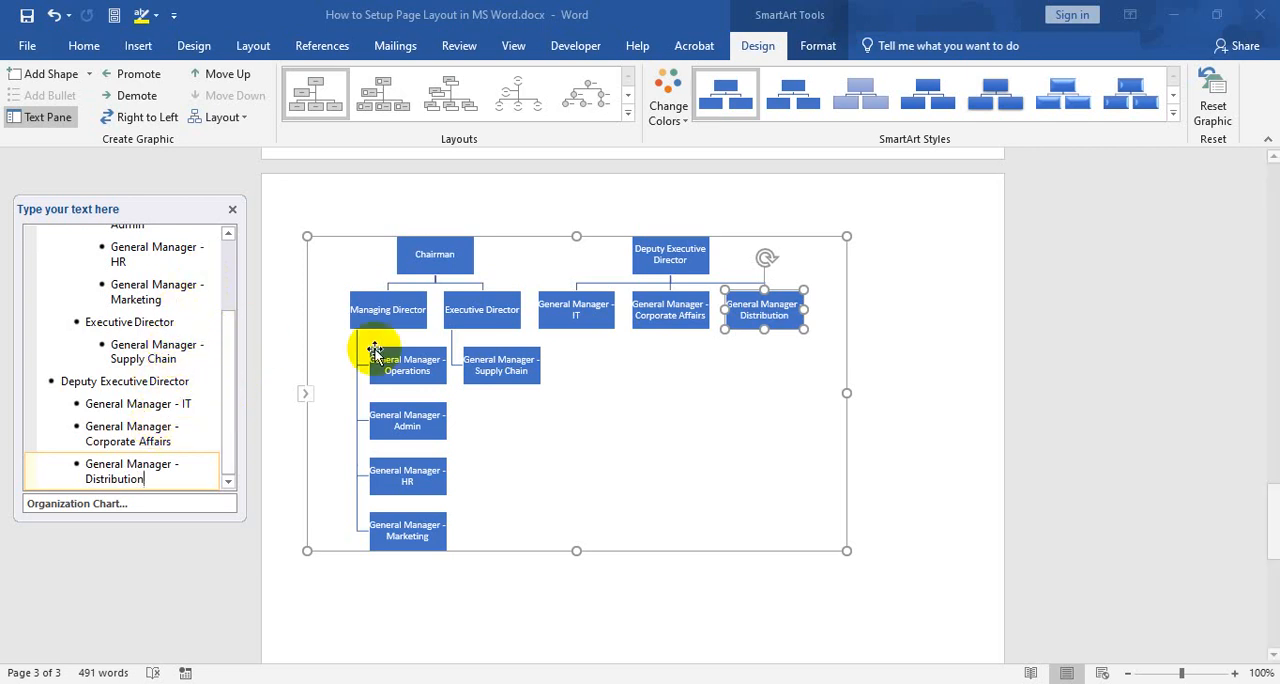
# Enlarge the organization chart by widening its frame and extending its height further down the page
pyautogui.click(112, 360)
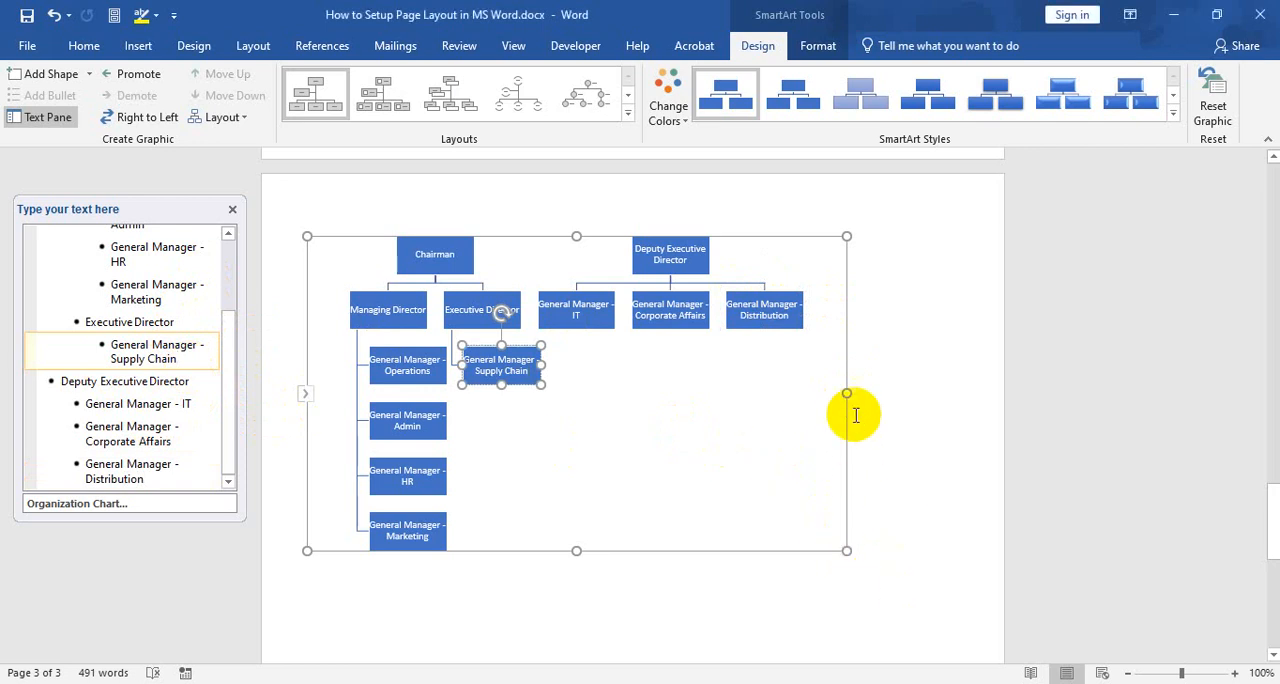
pyautogui.moveTo(851, 391); pyautogui.dragTo(951, 406)
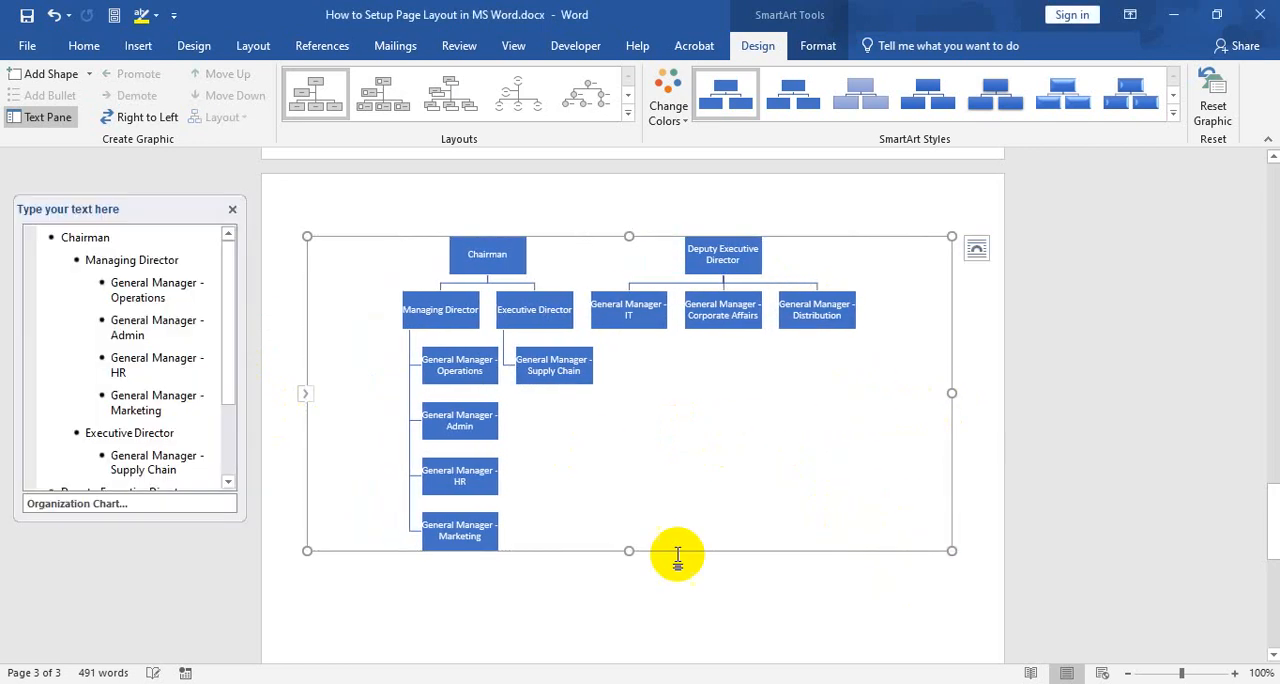
pyautogui.scroll(-3, 660, 530)
pyautogui.moveTo(629, 431); pyautogui.dragTo(651, 598)
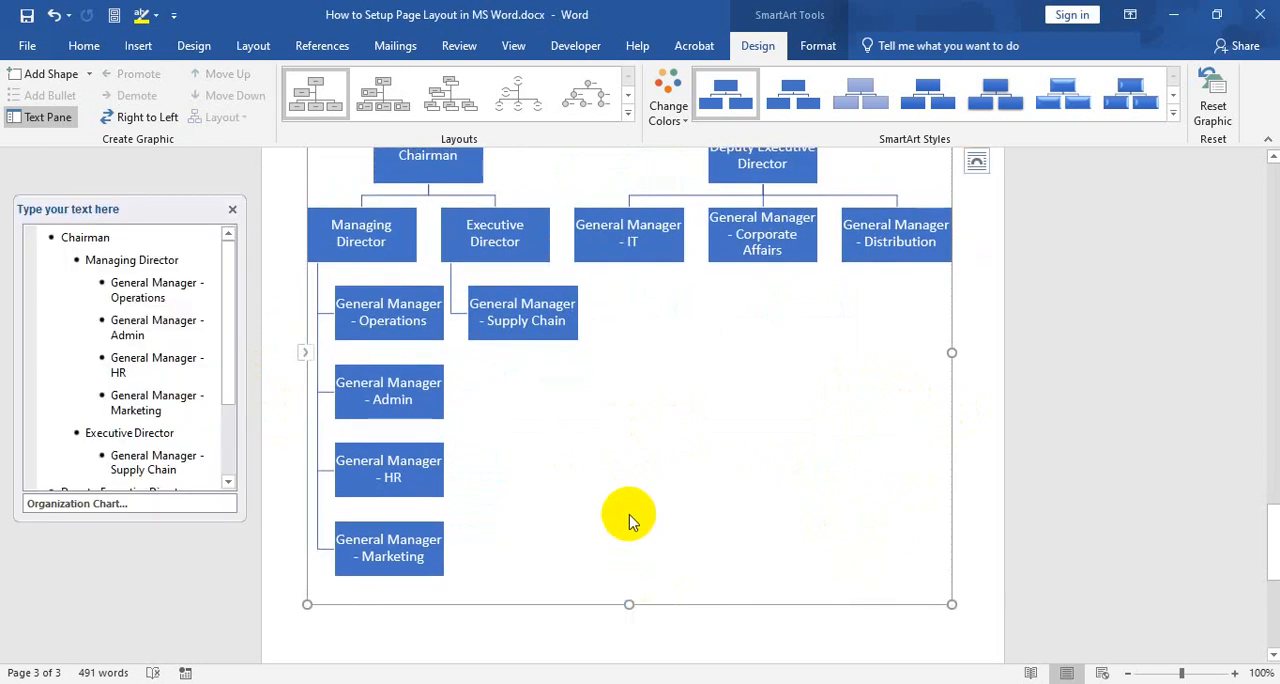
pyautogui.scroll(3, 630, 522)
pyautogui.scroll(-2, 630, 522)
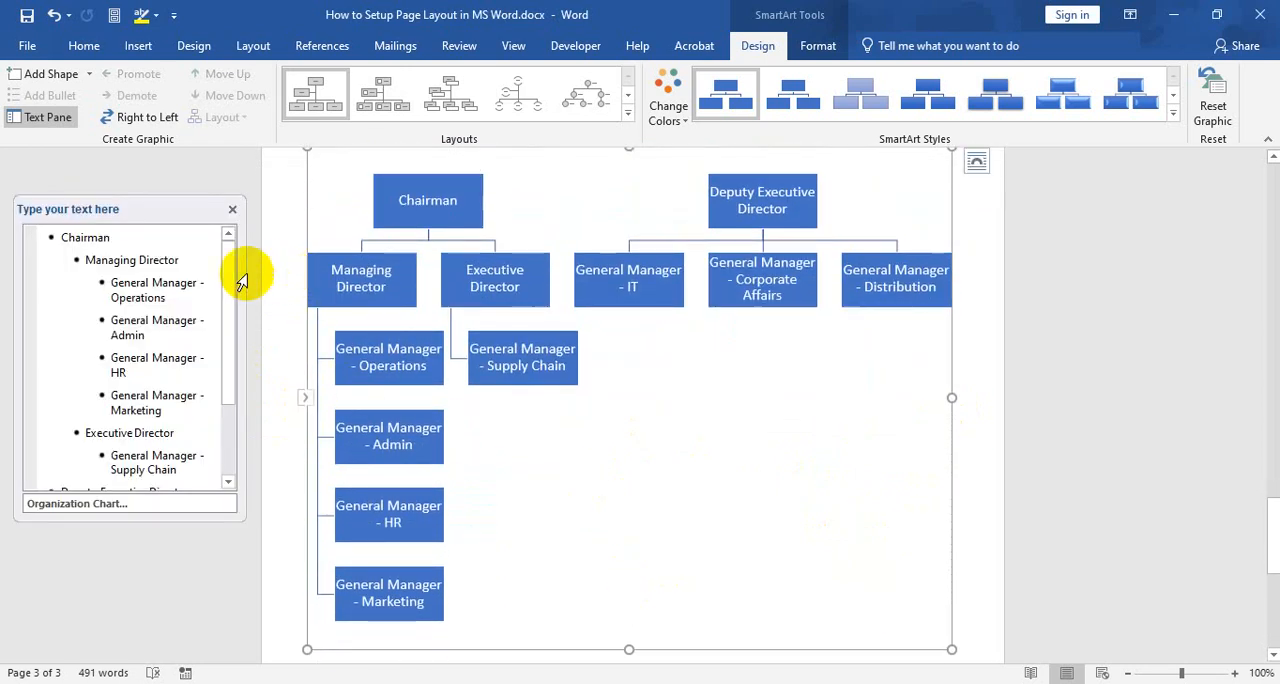
# Add "DGM" and "AGM" as subordinates one level below General Manager - Operations
pyautogui.click(180, 298)
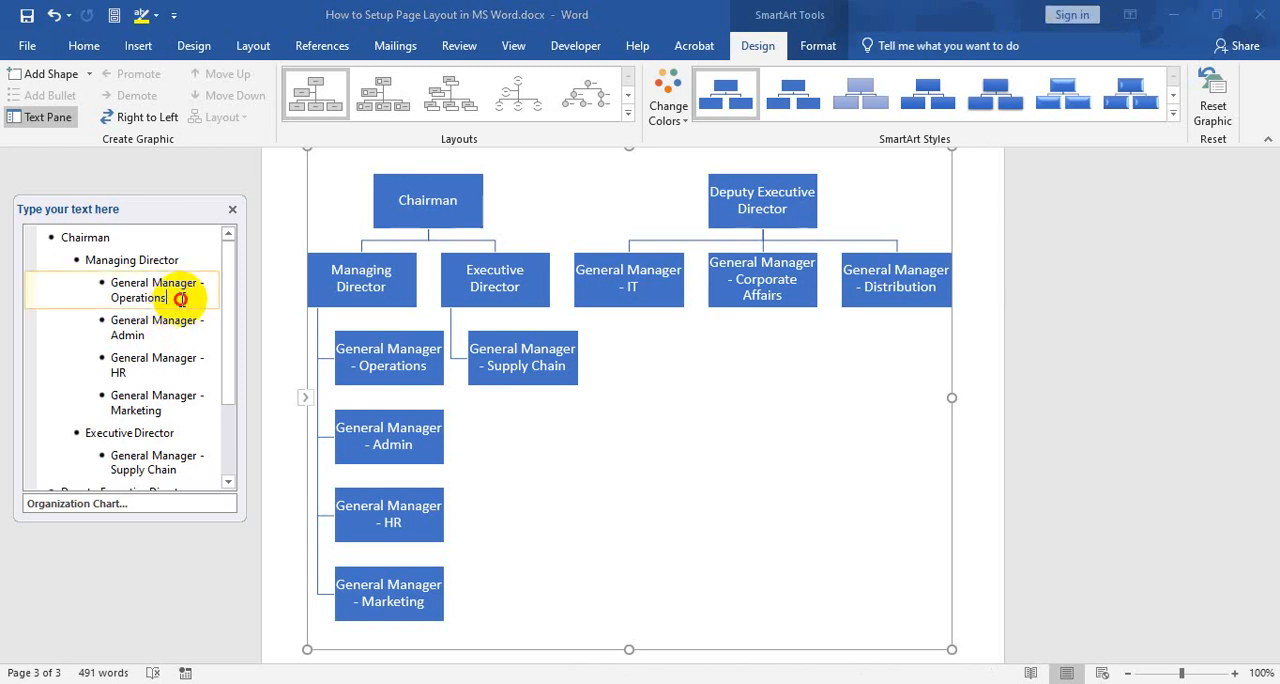
pyautogui.press('Return')
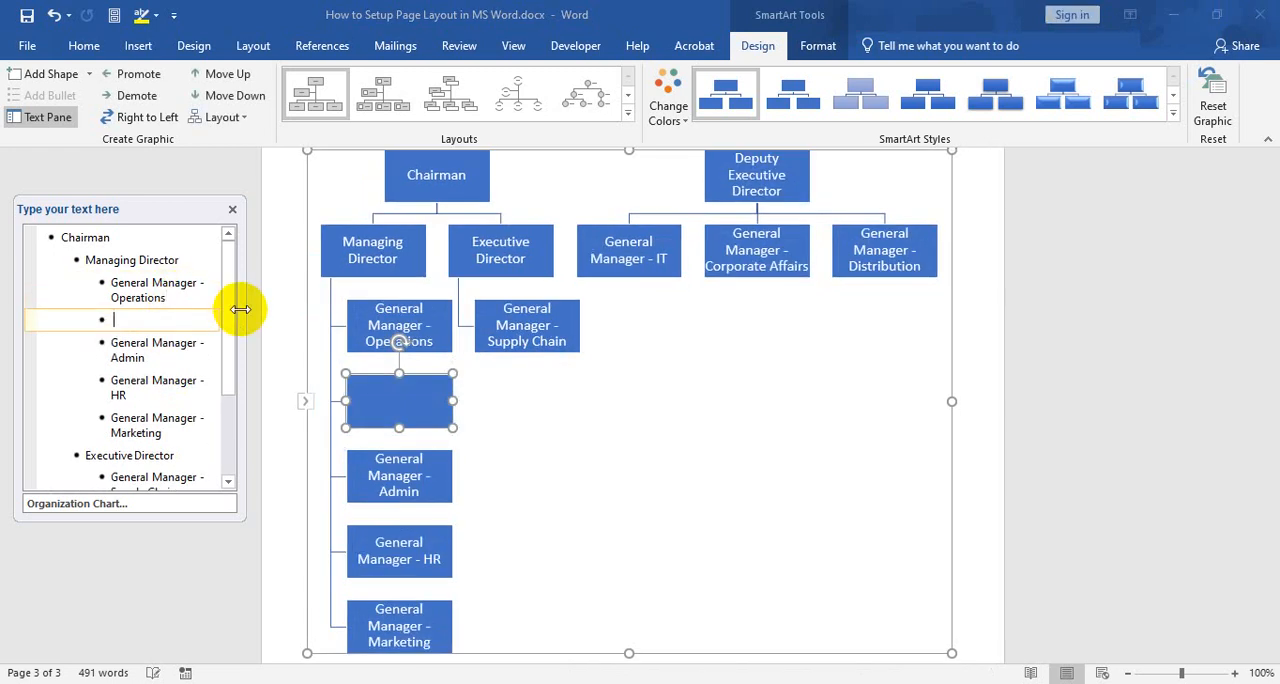
pyautogui.press('Tab')
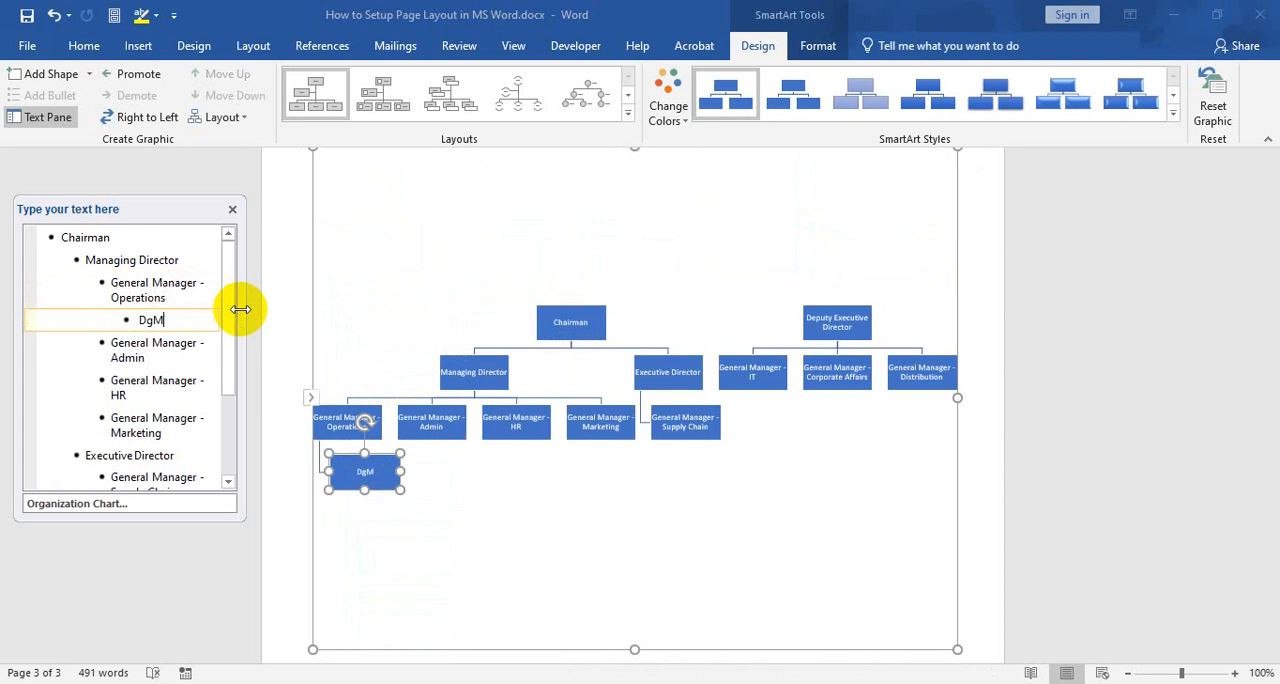
pyautogui.write('DGM')
pyautogui.press('Return')
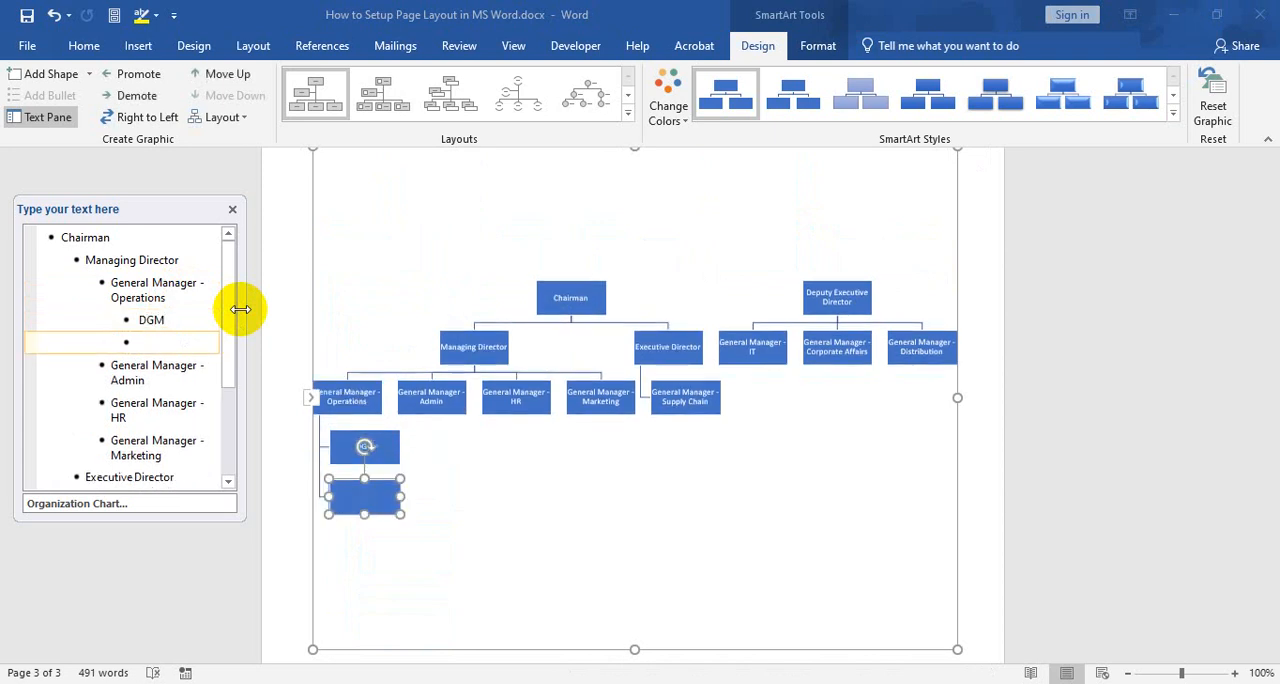
pyautogui.write('AGM')
# Add two "Manager" entries after AGM at the same level under General Manager - Operations
pyautogui.press('Return')
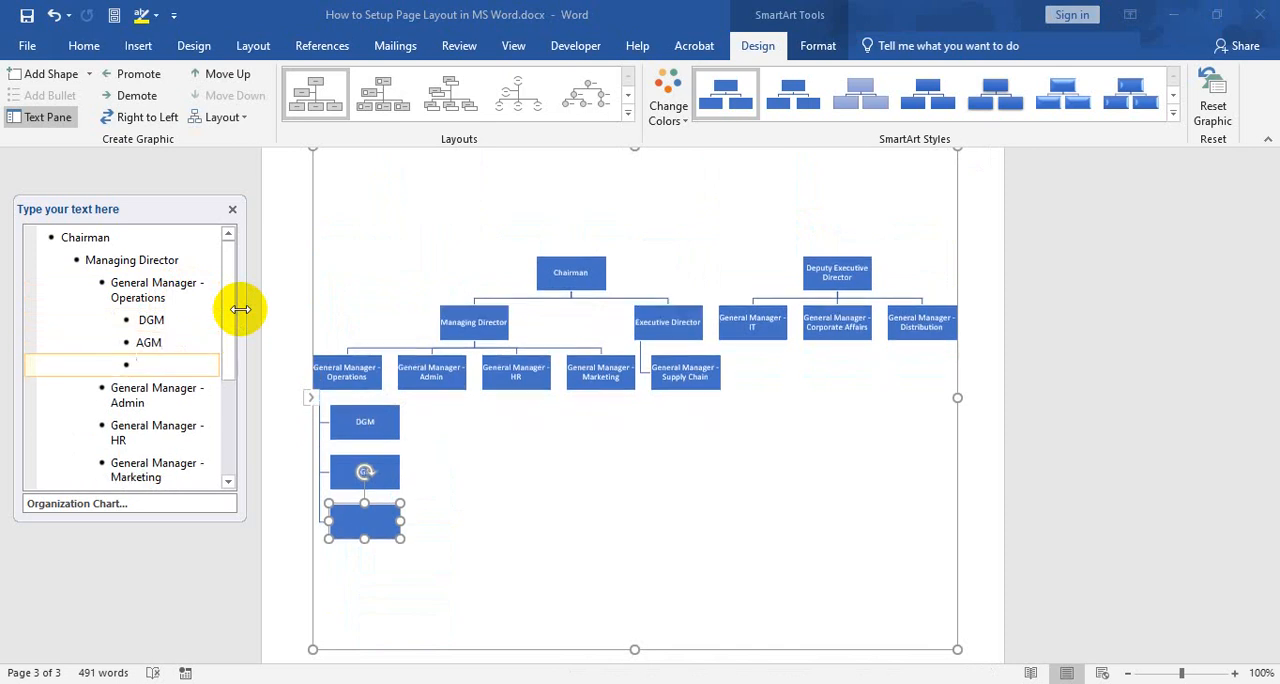
pyautogui.write('Manager')
pyautogui.press('Return')
pyautogui.write('M')
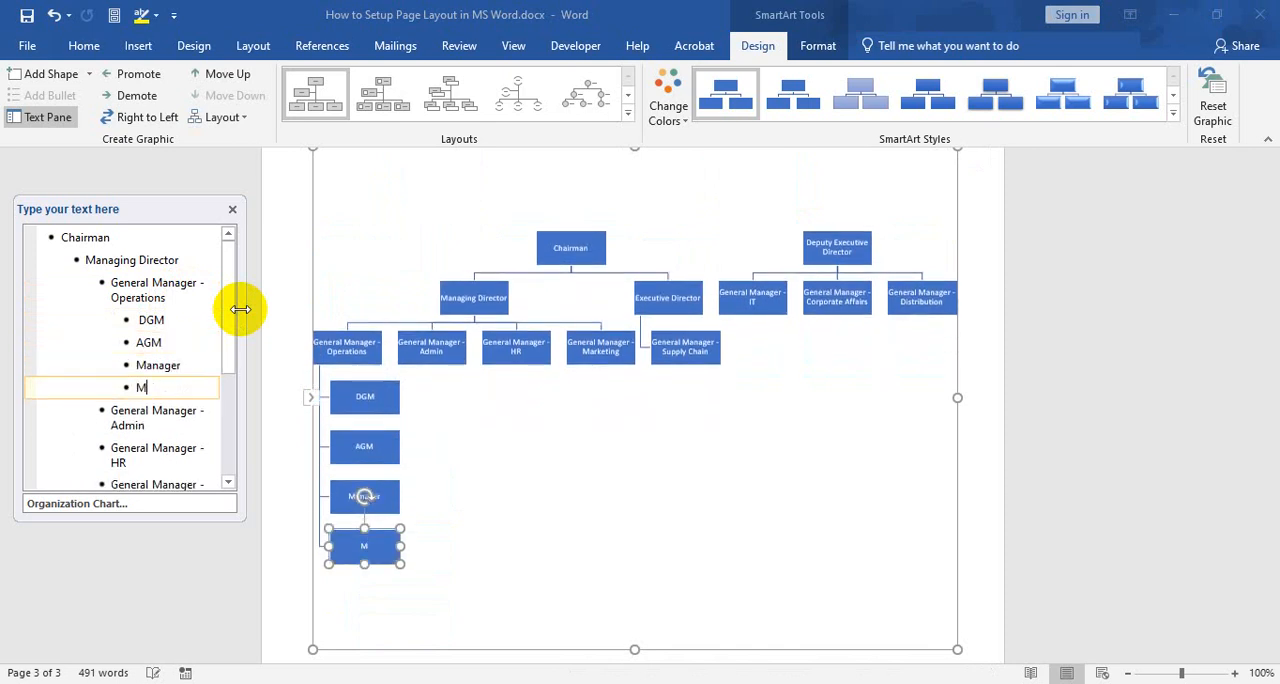
# Add two "Assistant Manager" entries after the Managers under General Manager - Operations, removing the extra blank entry
pyautogui.press('Return')
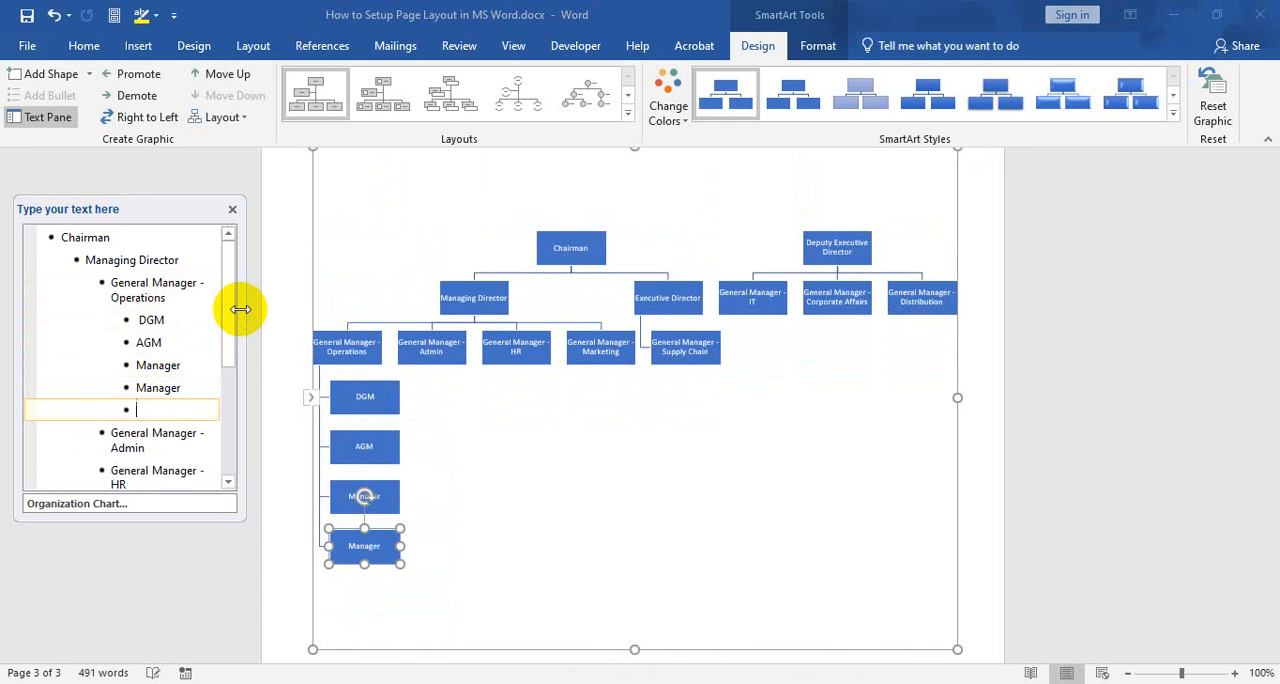
pyautogui.write('Assistan')
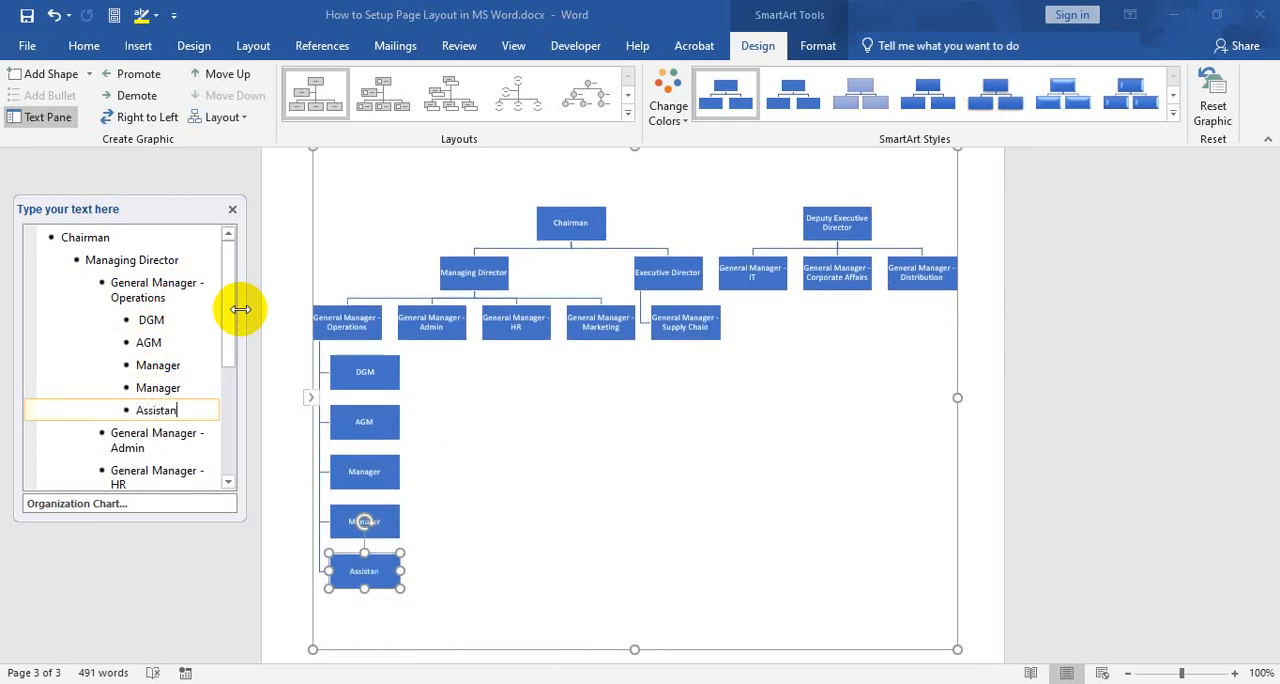
pyautogui.write('t Manager')
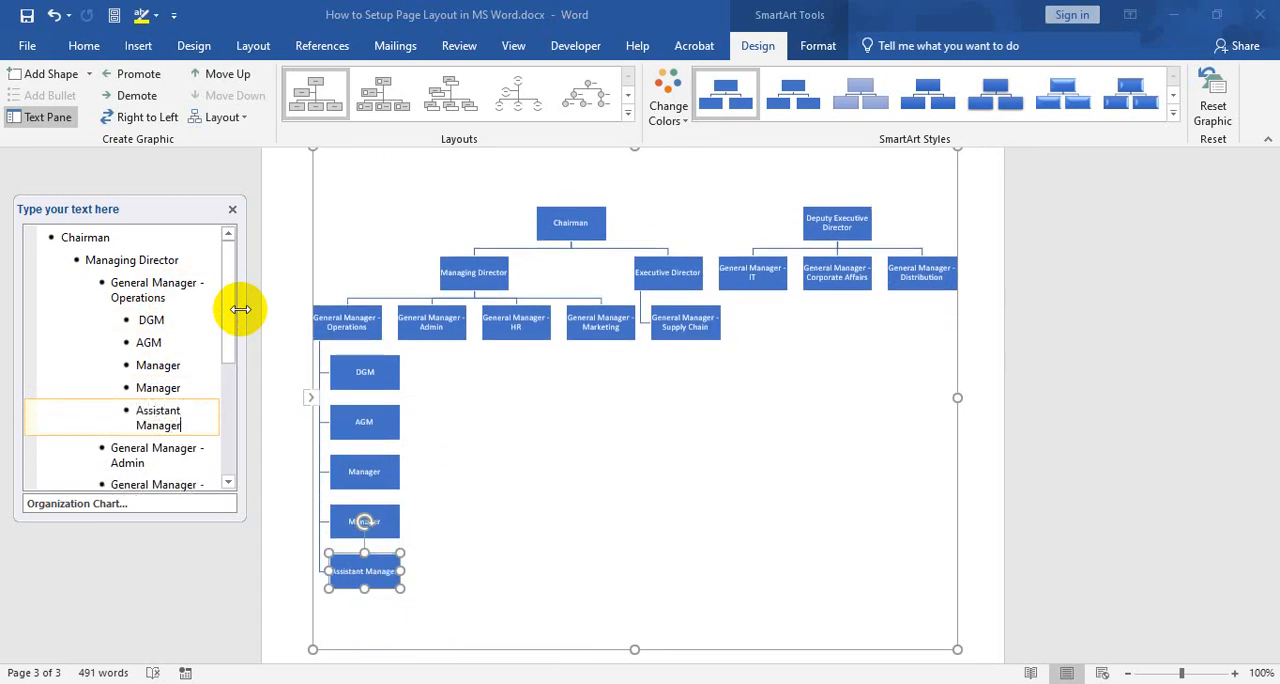
pyautogui.press('Return')
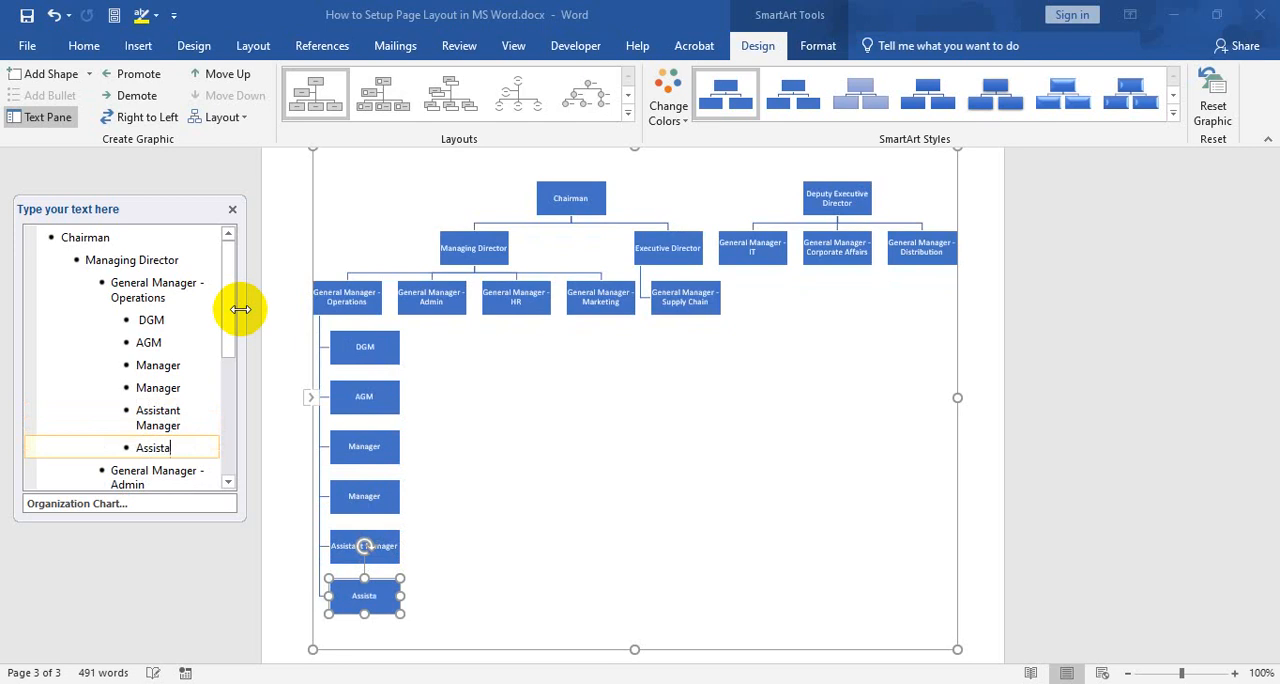
pyautogui.write('Assistant Manager')
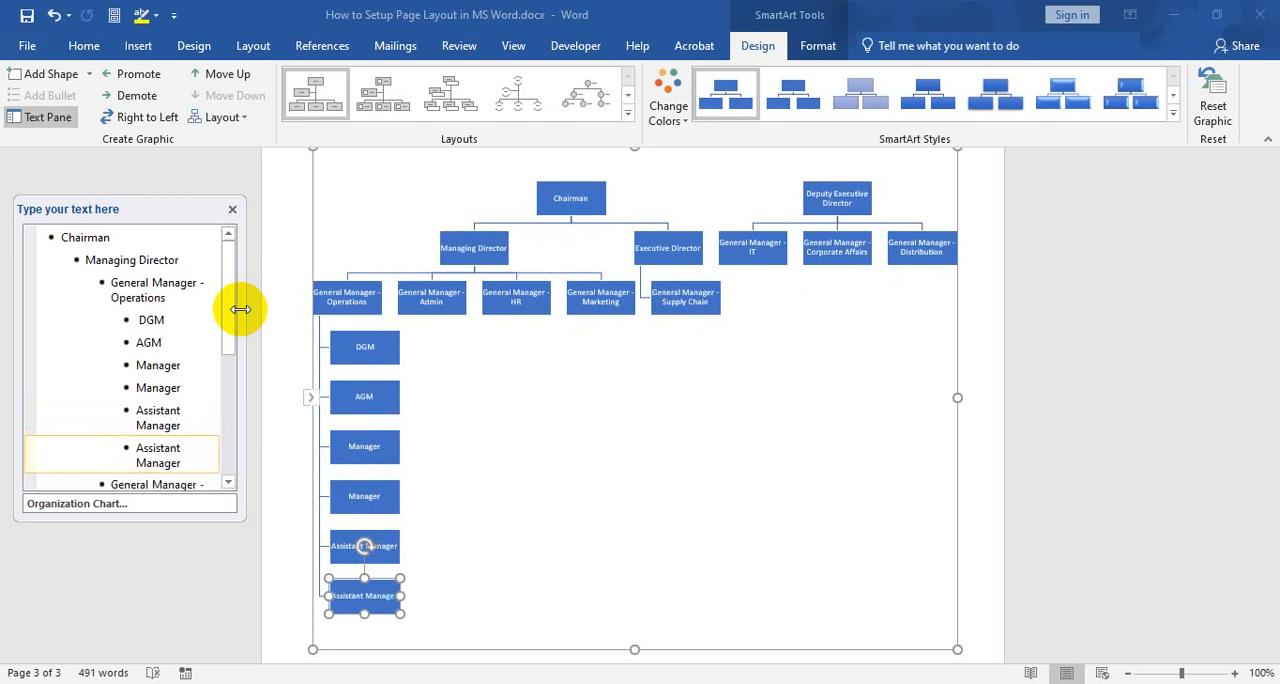
pyautogui.press('Return')
pyautogui.press('BackSpace')
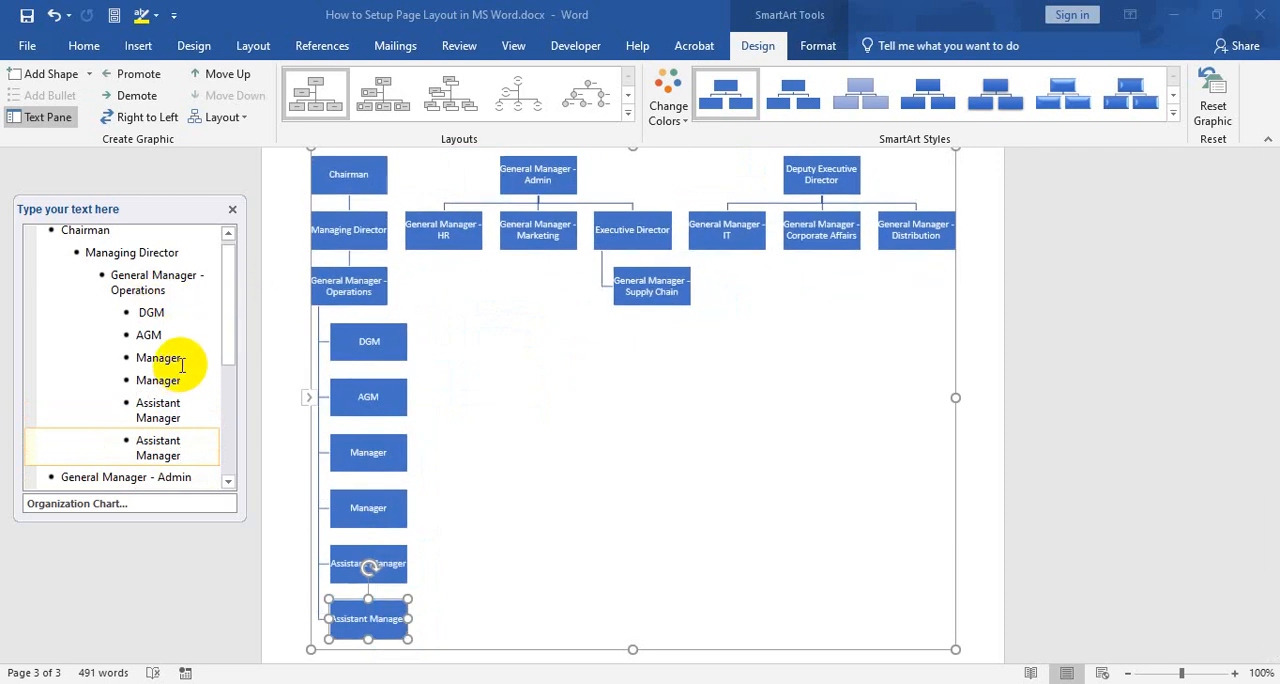
# Add "DGM" as a subordinate one level below General Manager - HR
pyautogui.scroll(2, 557, 380)
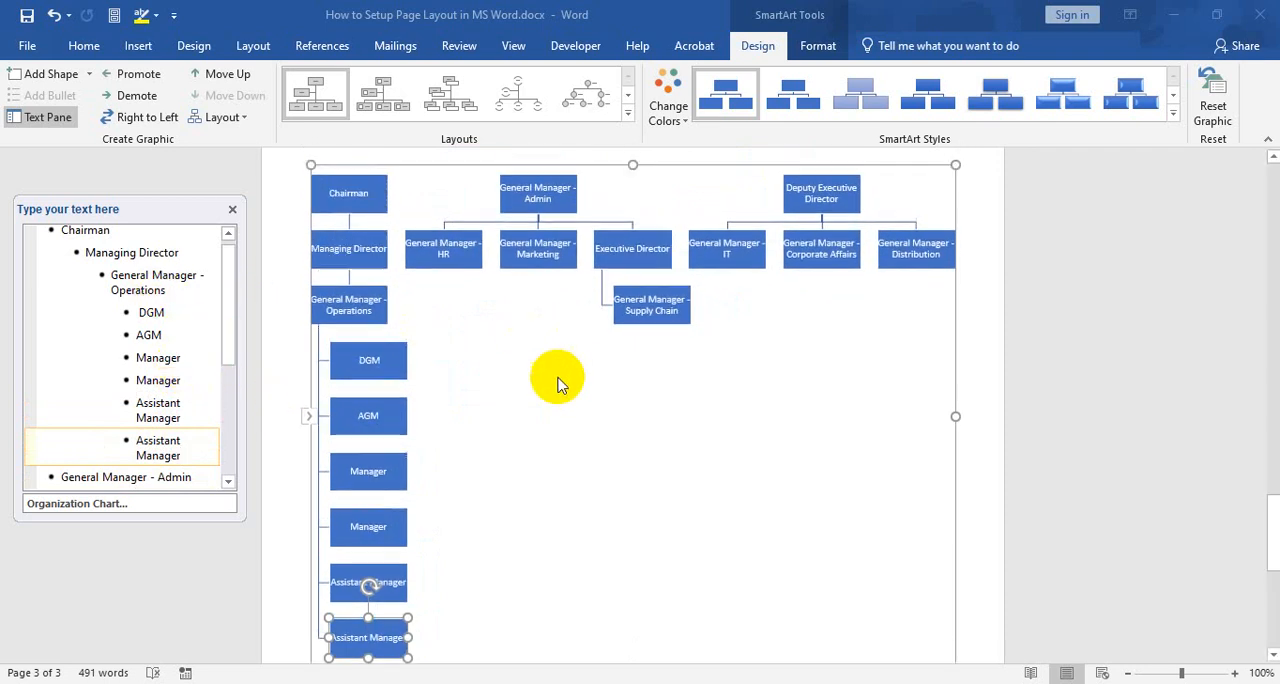
pyautogui.scroll(-4, 555, 375)
pyautogui.scroll(3, 549, 366)
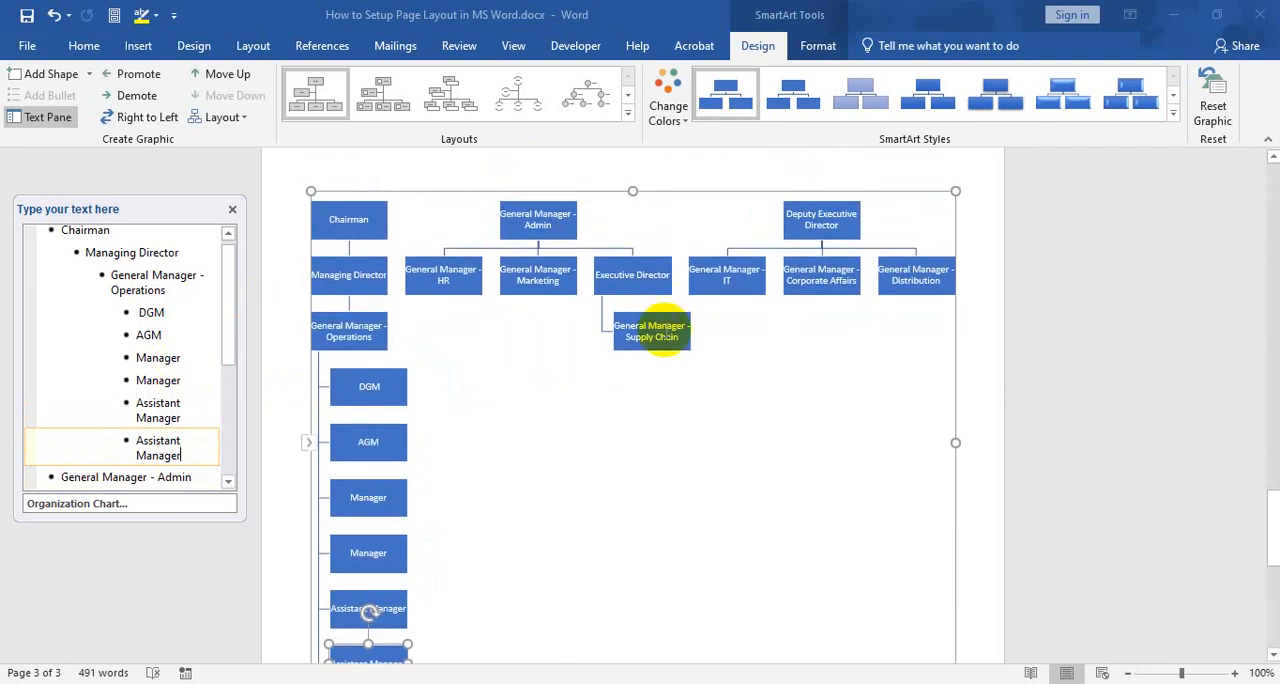
pyautogui.scroll(-3, 663, 331)
pyautogui.scroll(-2, 191, 310)
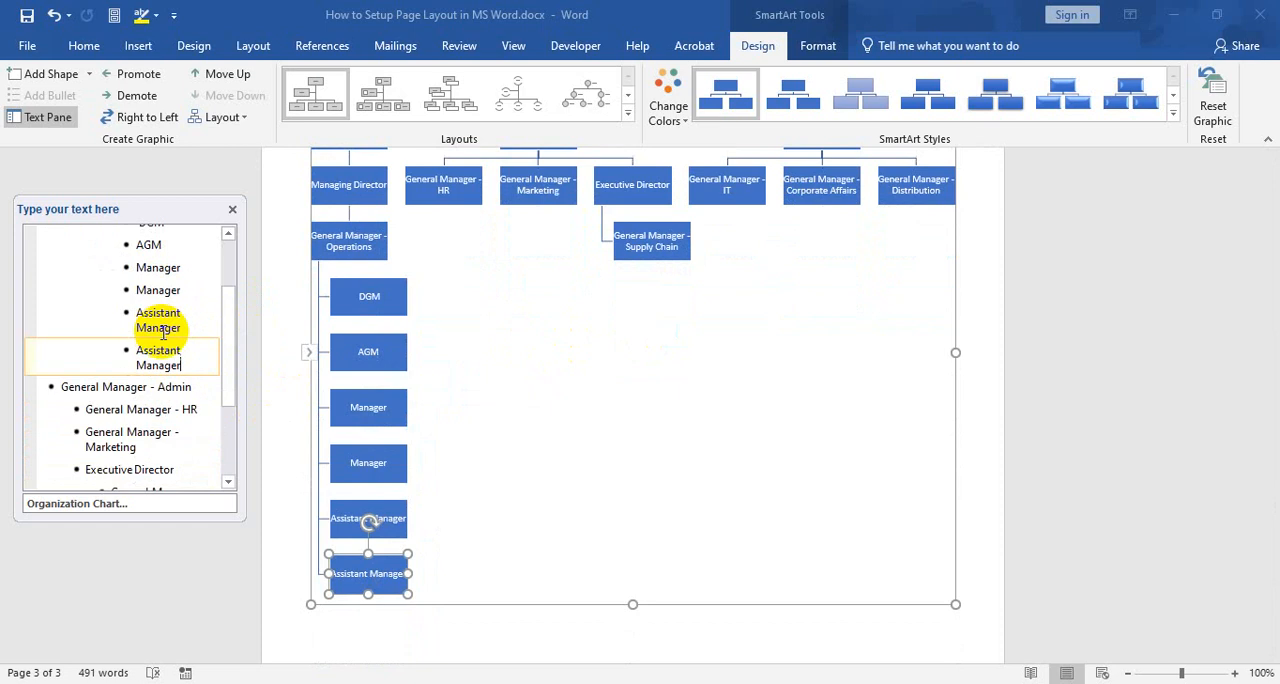
pyautogui.click(203, 410)
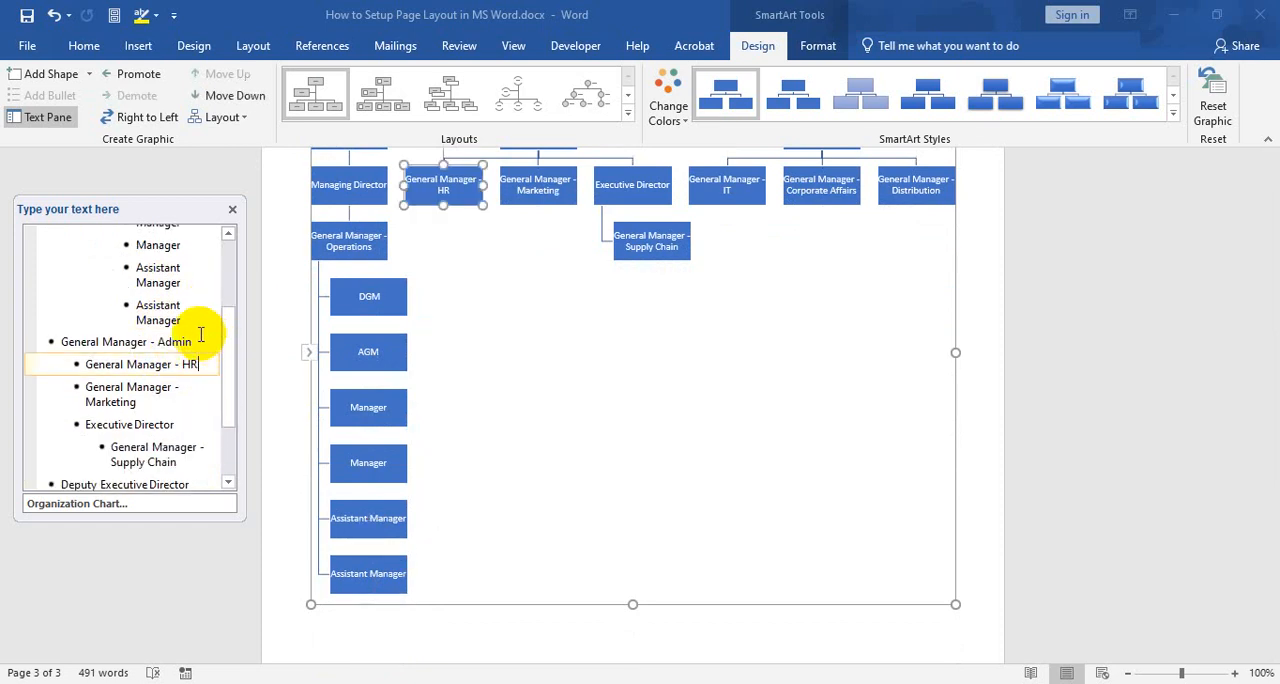
pyautogui.scroll(-1, 212, 330)
pyautogui.press('Return')
pyautogui.press('Tab')
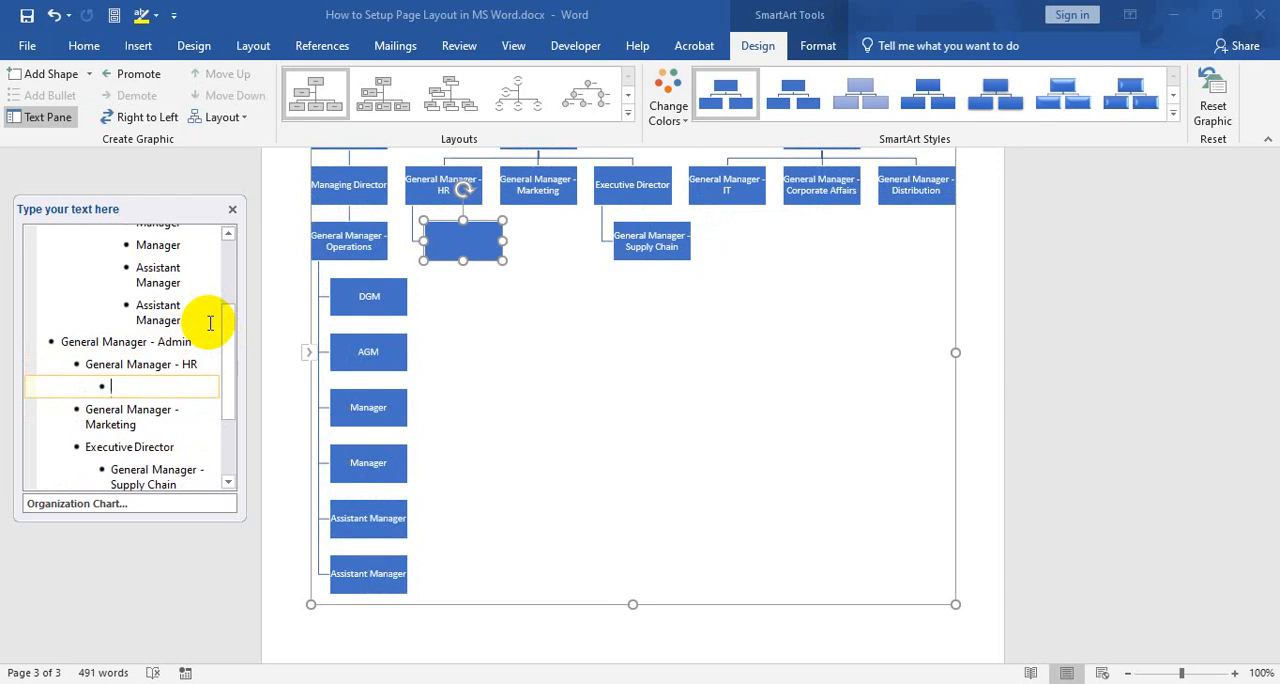
pyautogui.write('DGM')
# Add "AGM" after DGM at the same level under General Manager - HR
pyautogui.press('Return')
pyautogui.write('AgM')
pyautogui.press('Return')
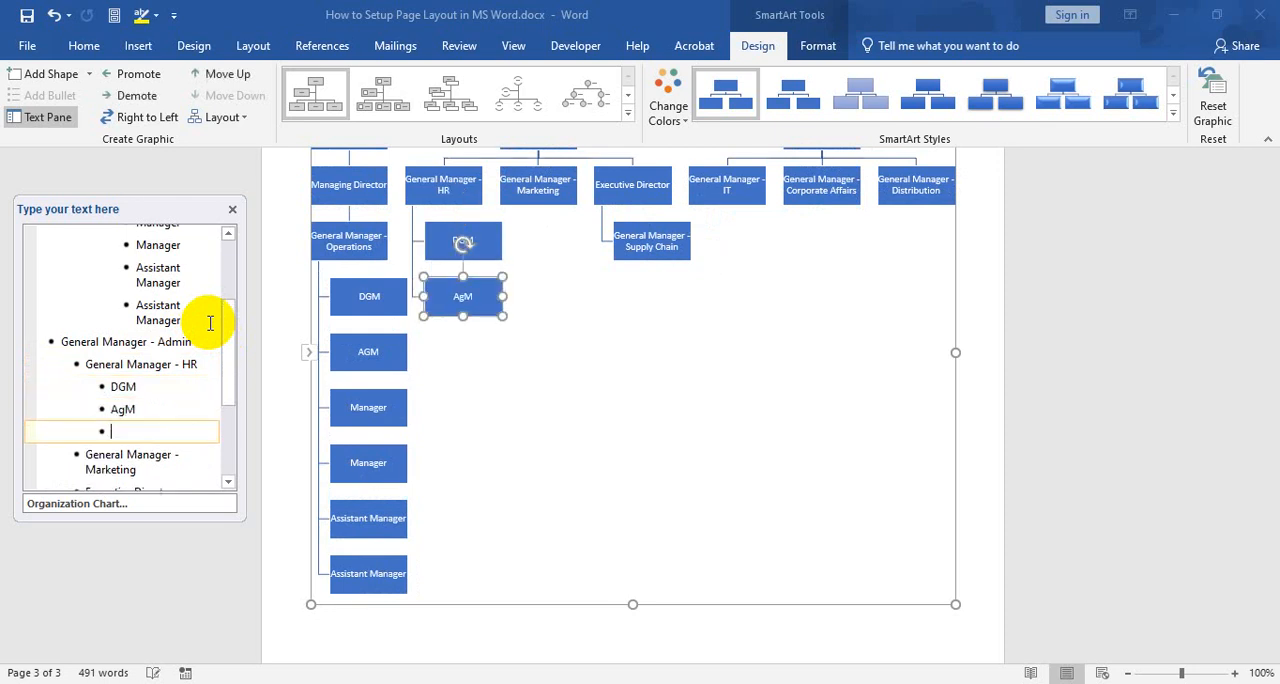
pyautogui.press('BackSpace')
pyautogui.press('BackSpace')
pyautogui.press('BackSpace')
pyautogui.press('BackSpace')
pyautogui.press('BackSpace')
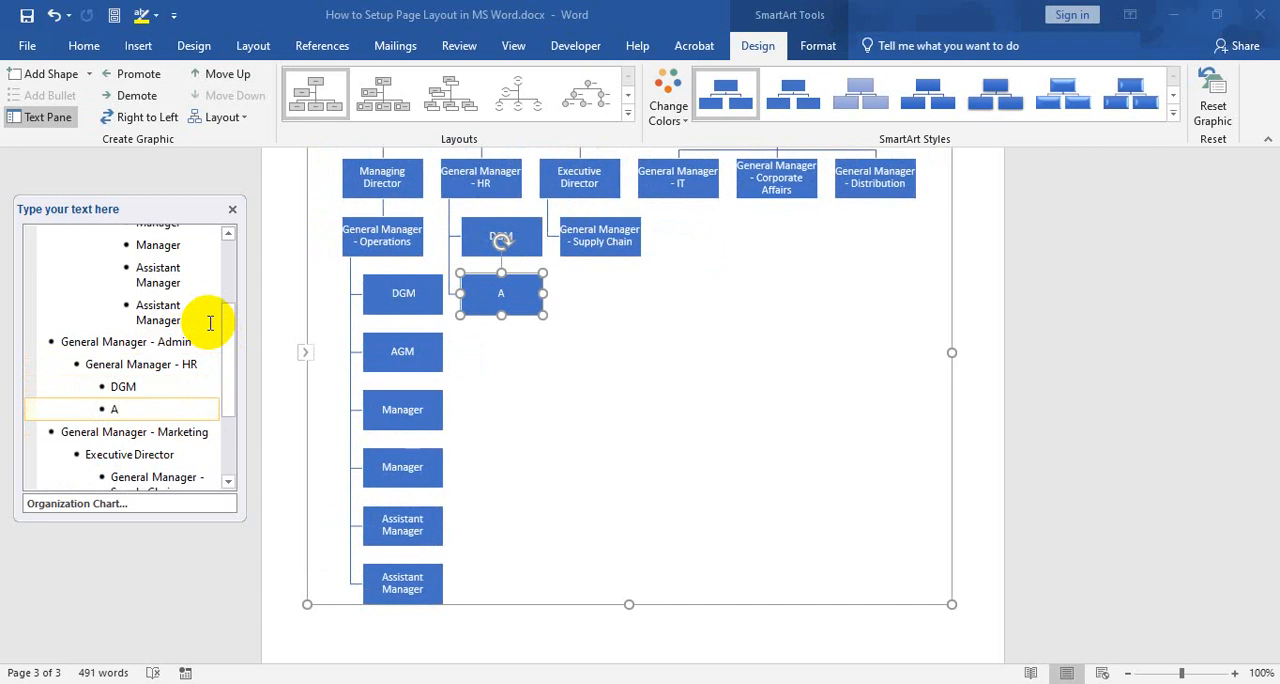
pyautogui.write('GM')
# Add "Manager" and "Assistant Manager" after AGM at the same level under General Manager - HR
pyautogui.press('Return')
pyautogui.write('Manager')
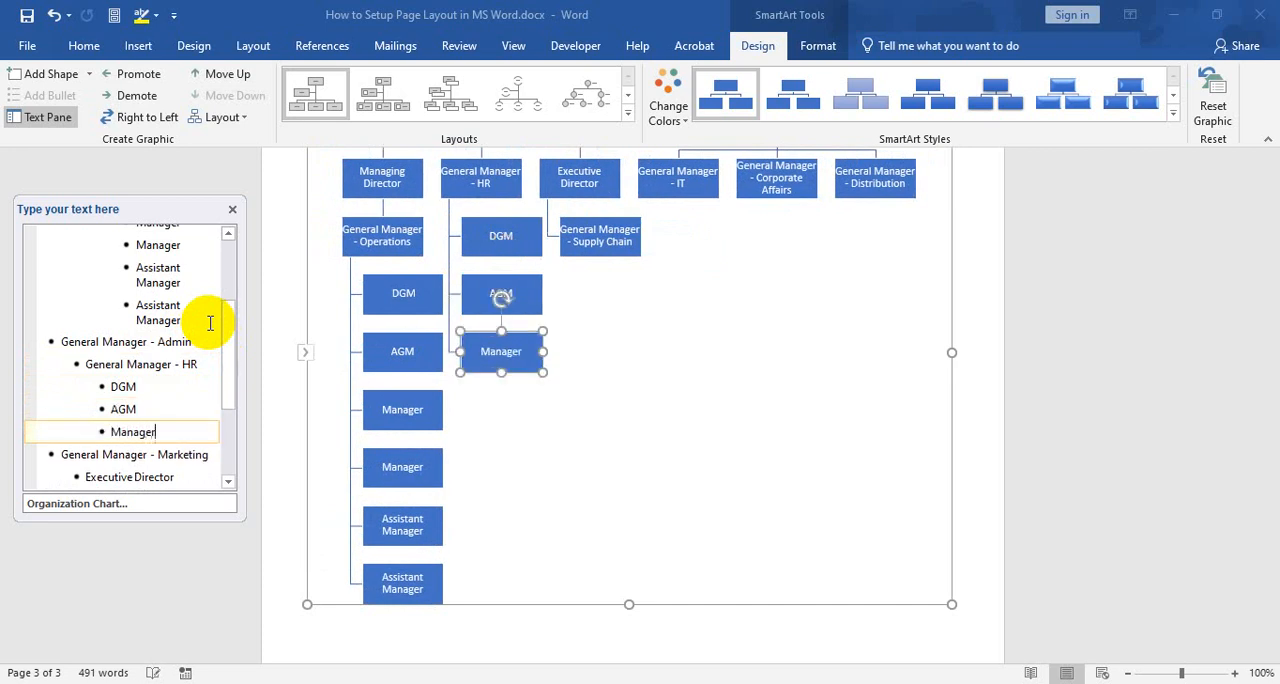
pyautogui.press('Return')
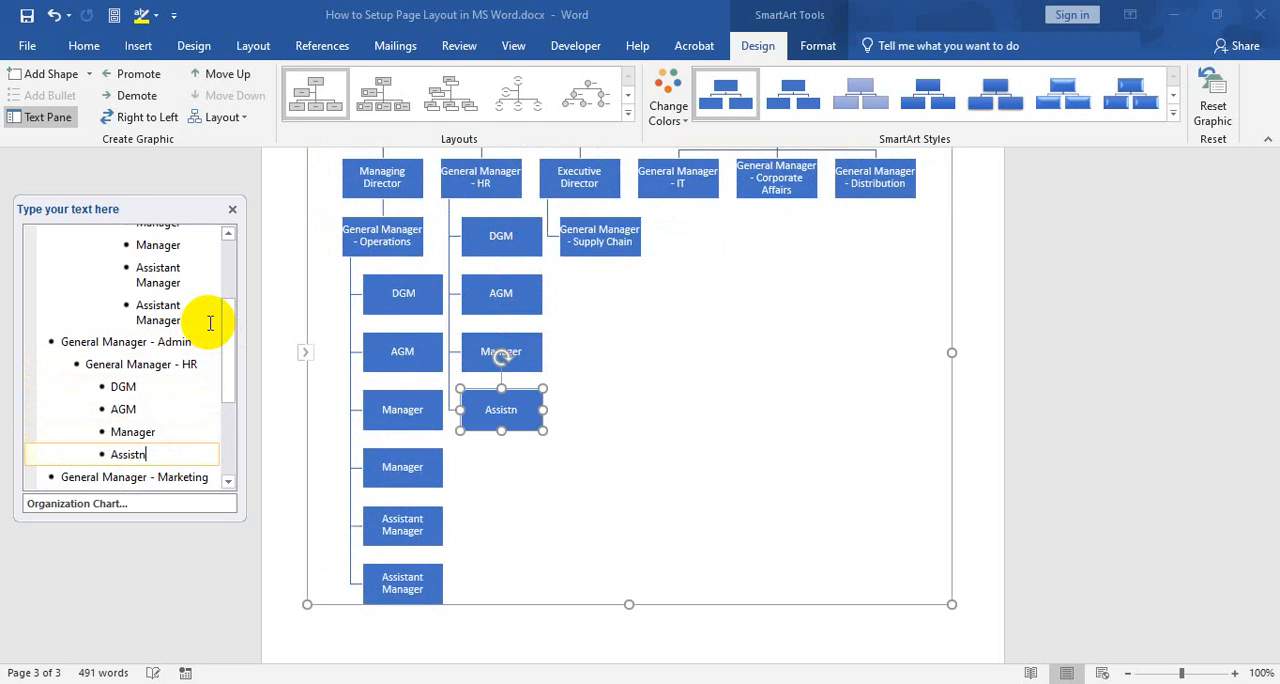
pyautogui.write('Assistant Manager')
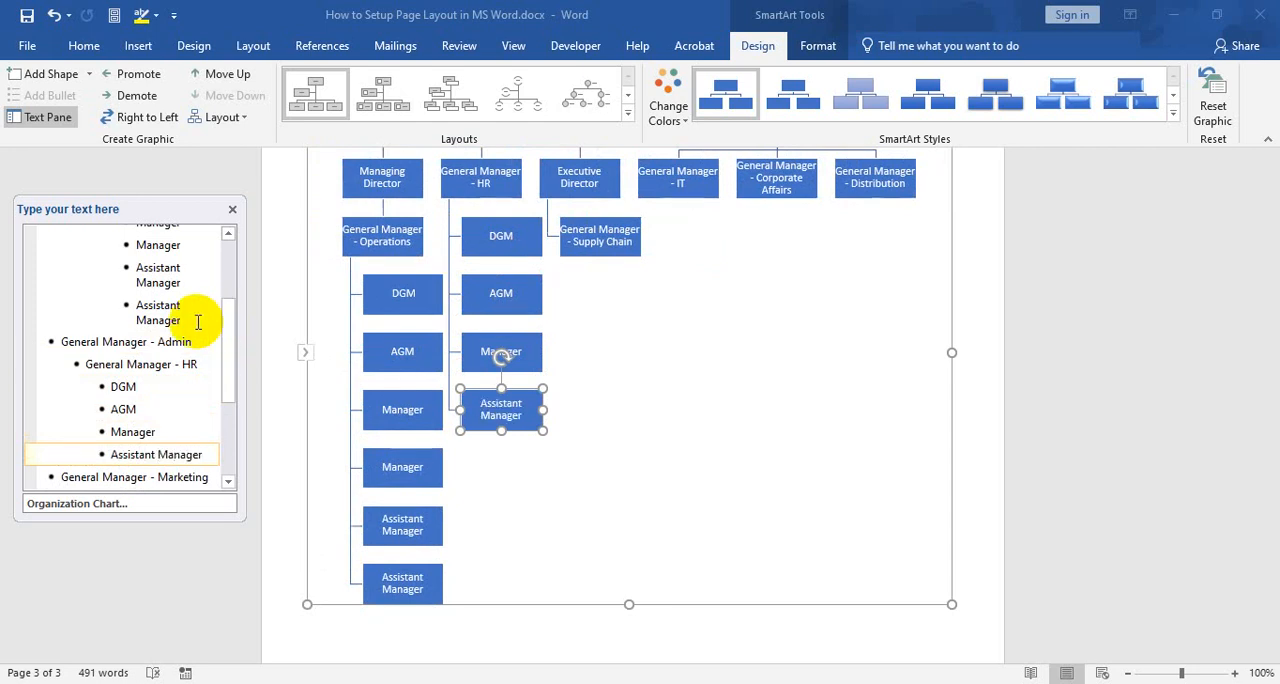
# Copy the DGM, AGM, Manager and Assistant Manager entries under General Manager - HR to one level below General Manager - Supply Chain
pyautogui.scroll(-2, 110, 355)
pyautogui.click(123, 305)
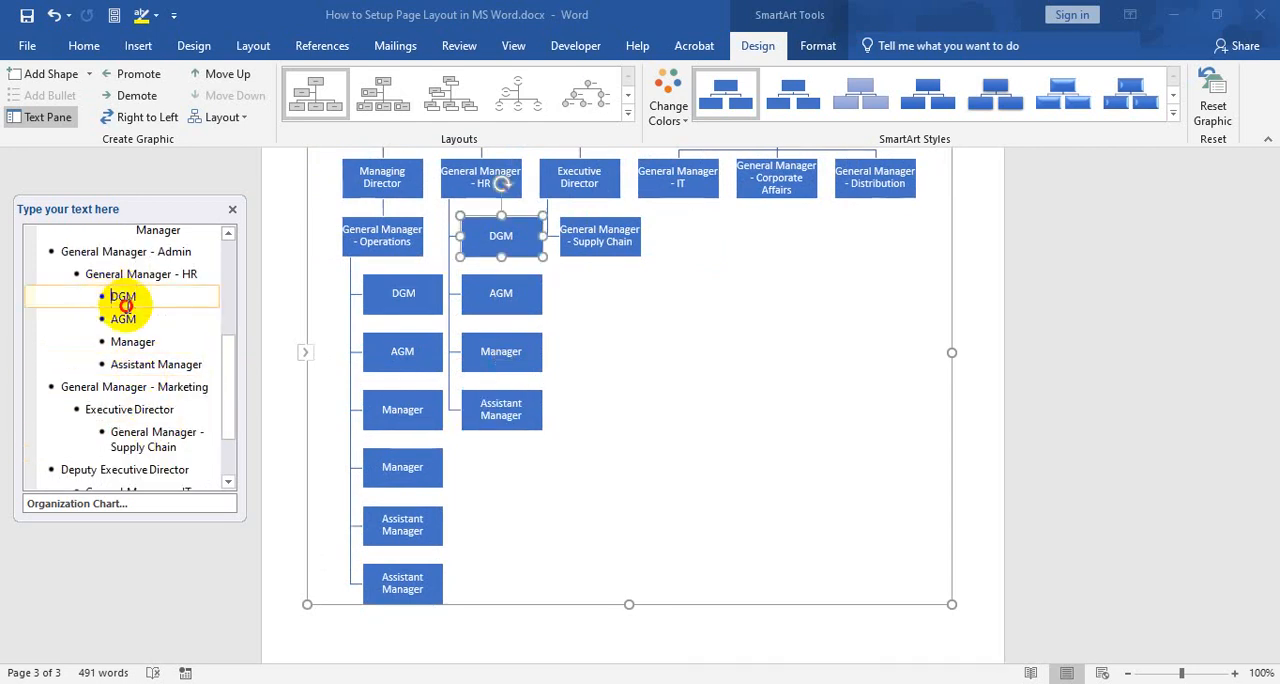
pyautogui.moveTo(123, 305); pyautogui.dragTo(203, 364)
pyautogui.hotkey('ctrl', 'c')
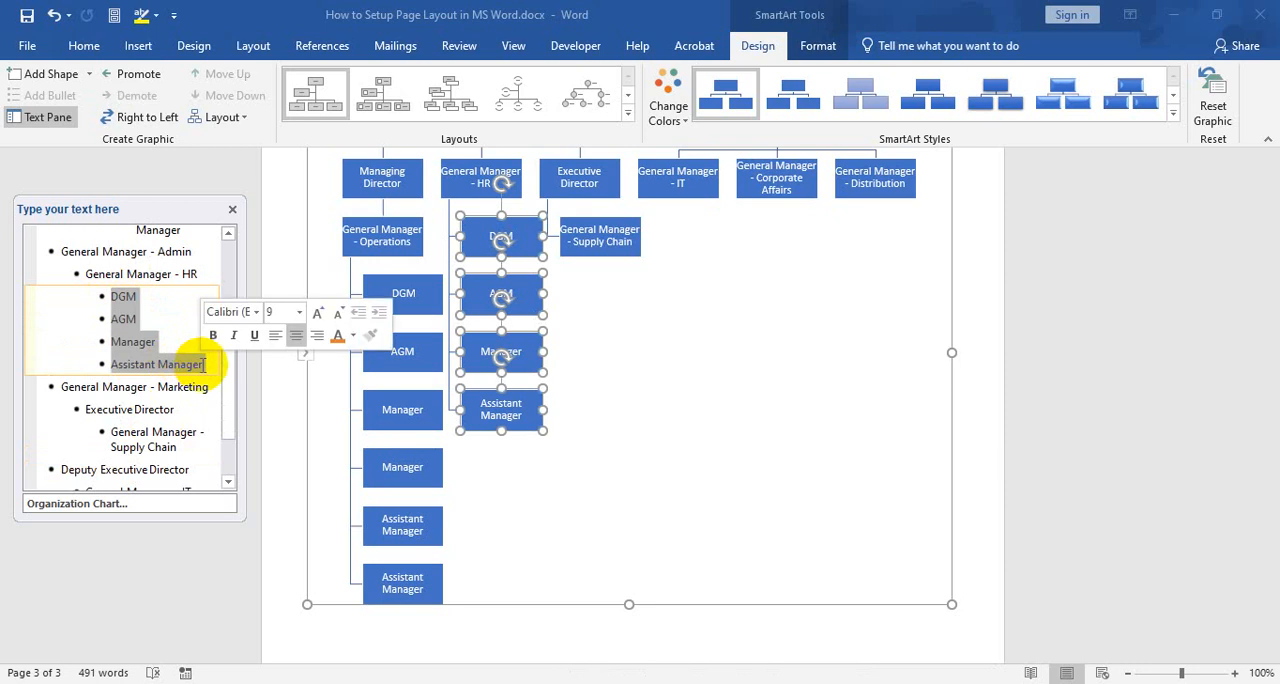
pyautogui.click(185, 415)
pyautogui.scroll(-1, 192, 407)
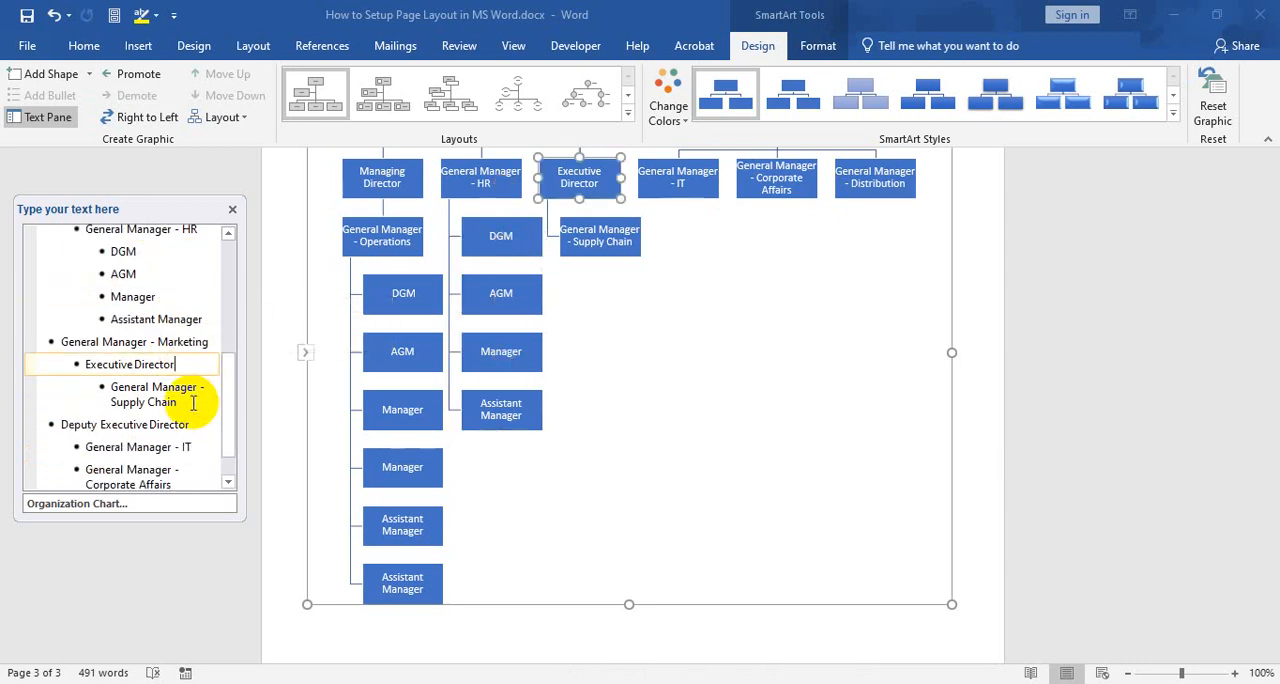
pyautogui.click(193, 402)
pyautogui.press('Return')
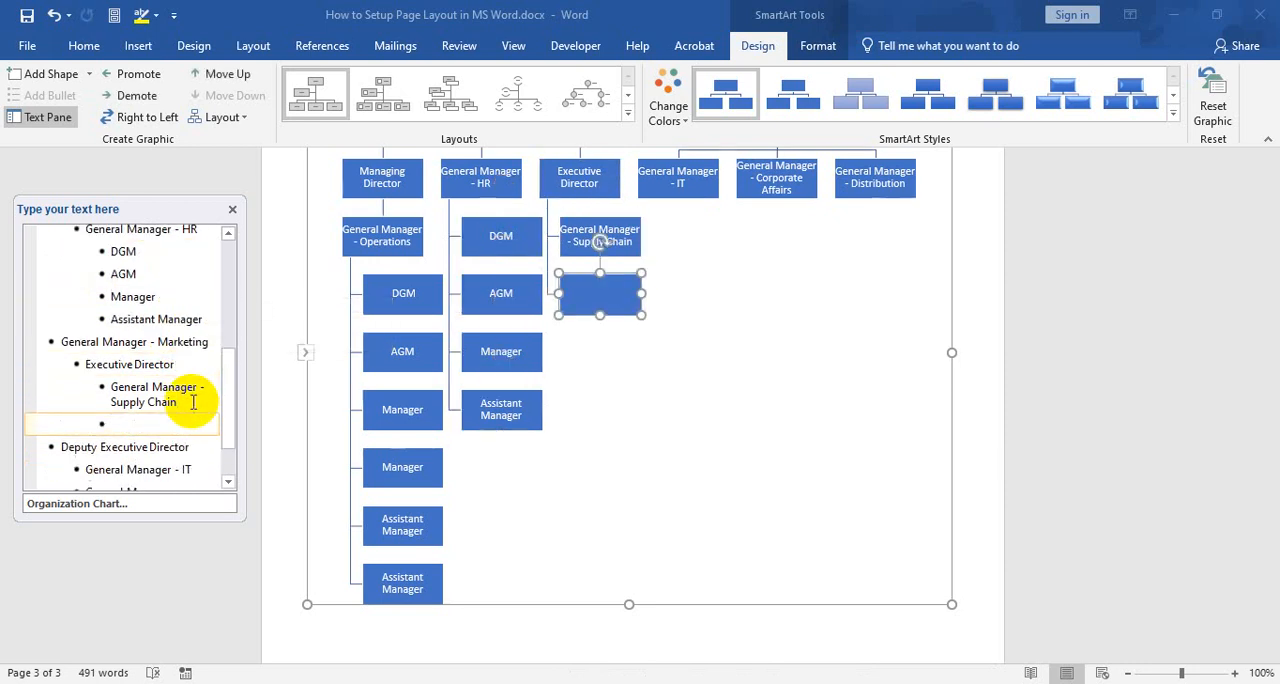
pyautogui.press('Tab')
pyautogui.hotkey('ctrl', 'v')
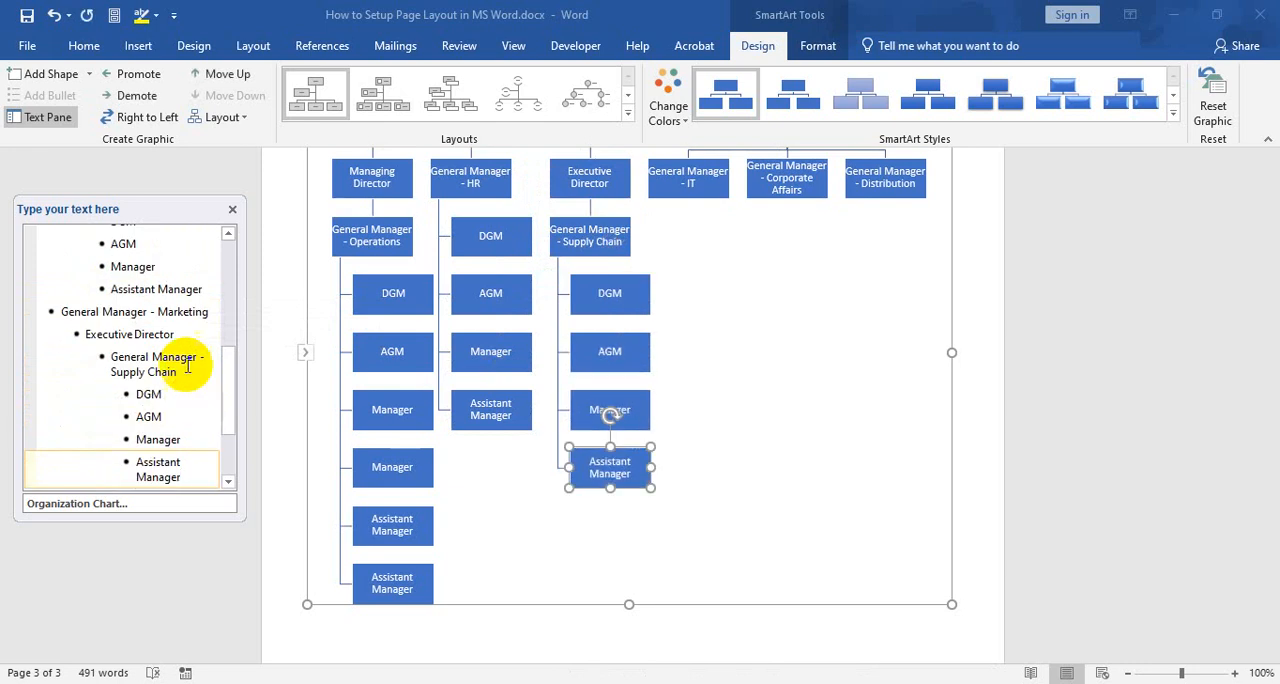
# Paste the copied DGM, AGM, Manager and Assistant Manager entries one level below General Manager - IT
pyautogui.scroll(-1, 200, 370)
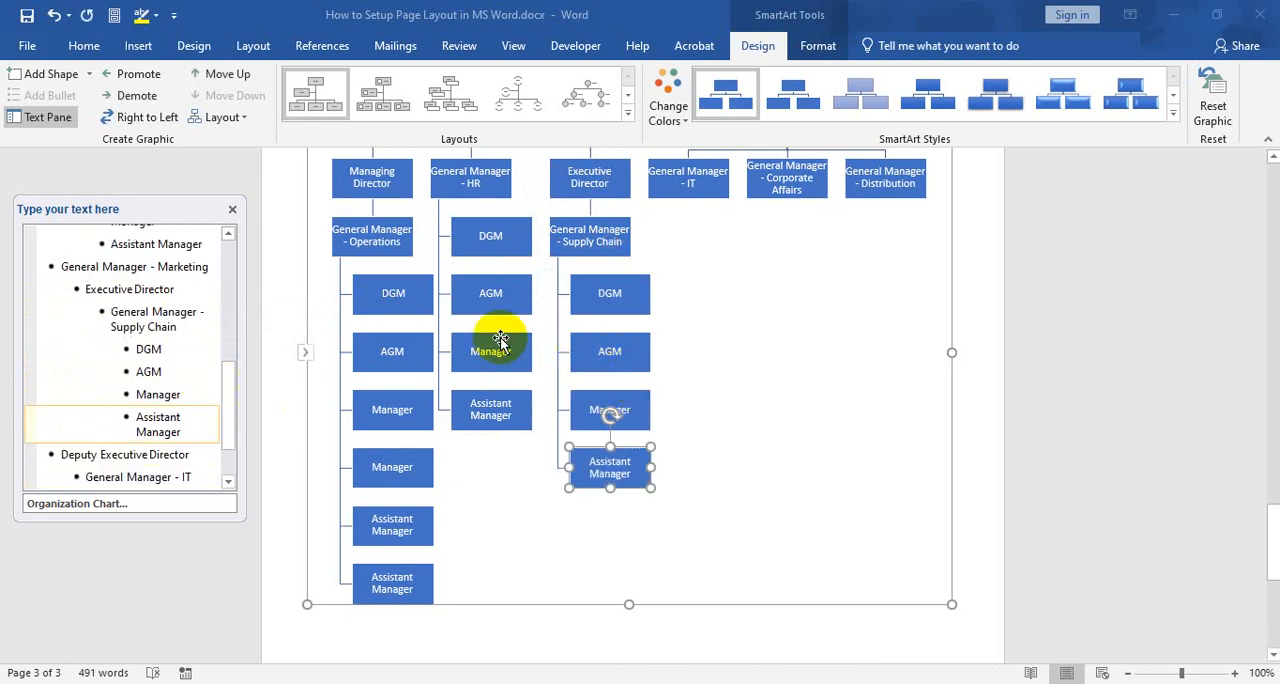
pyautogui.scroll(-1, 148, 371)
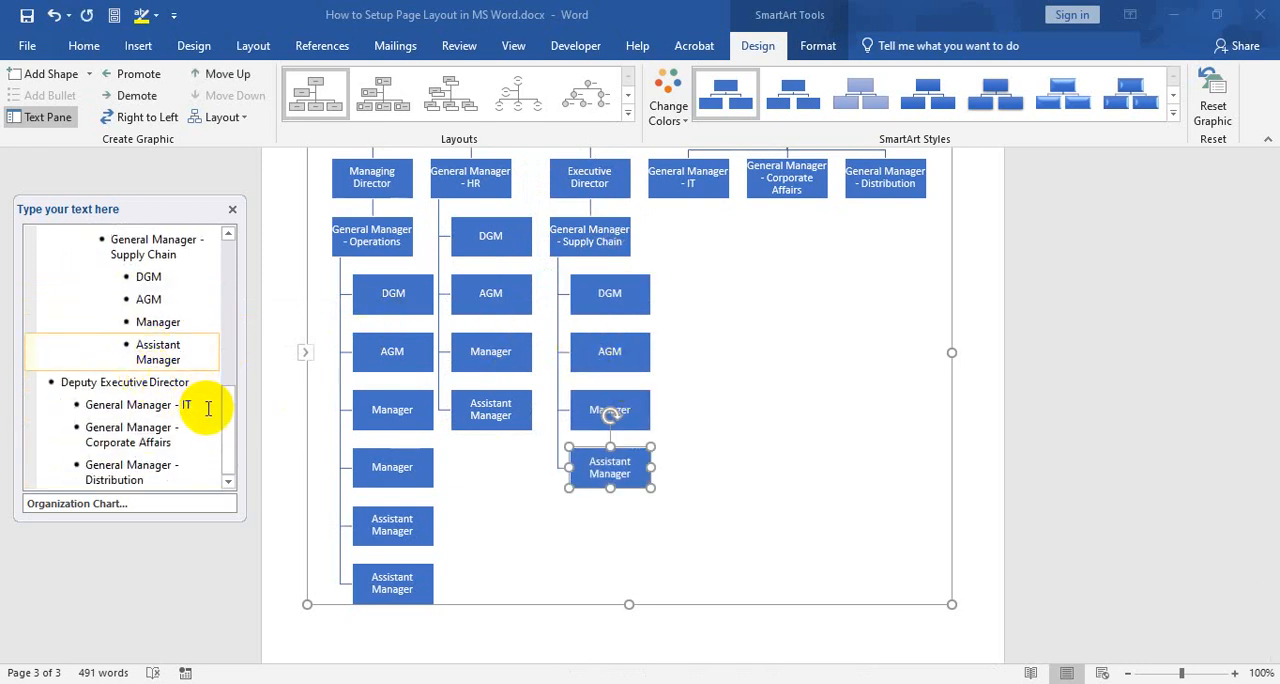
pyautogui.click(194, 402)
pyautogui.press('Return')
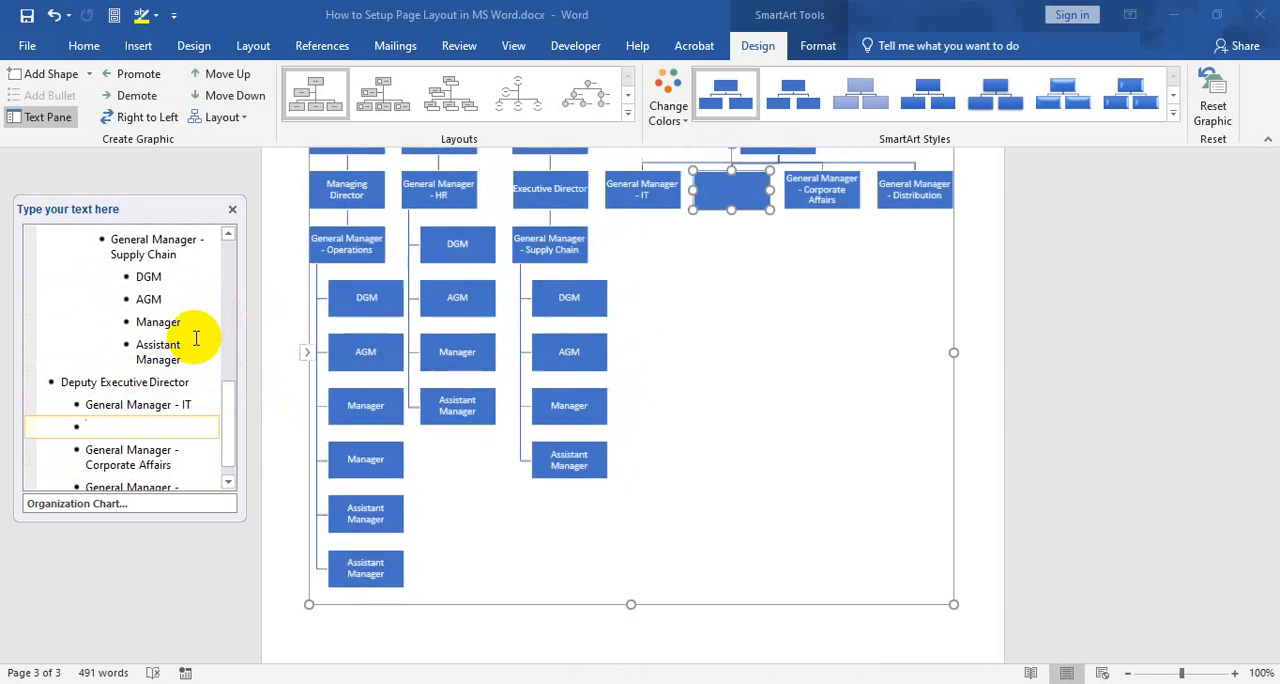
pyautogui.press('Tab')
pyautogui.hotkey('ctrl', 'v')
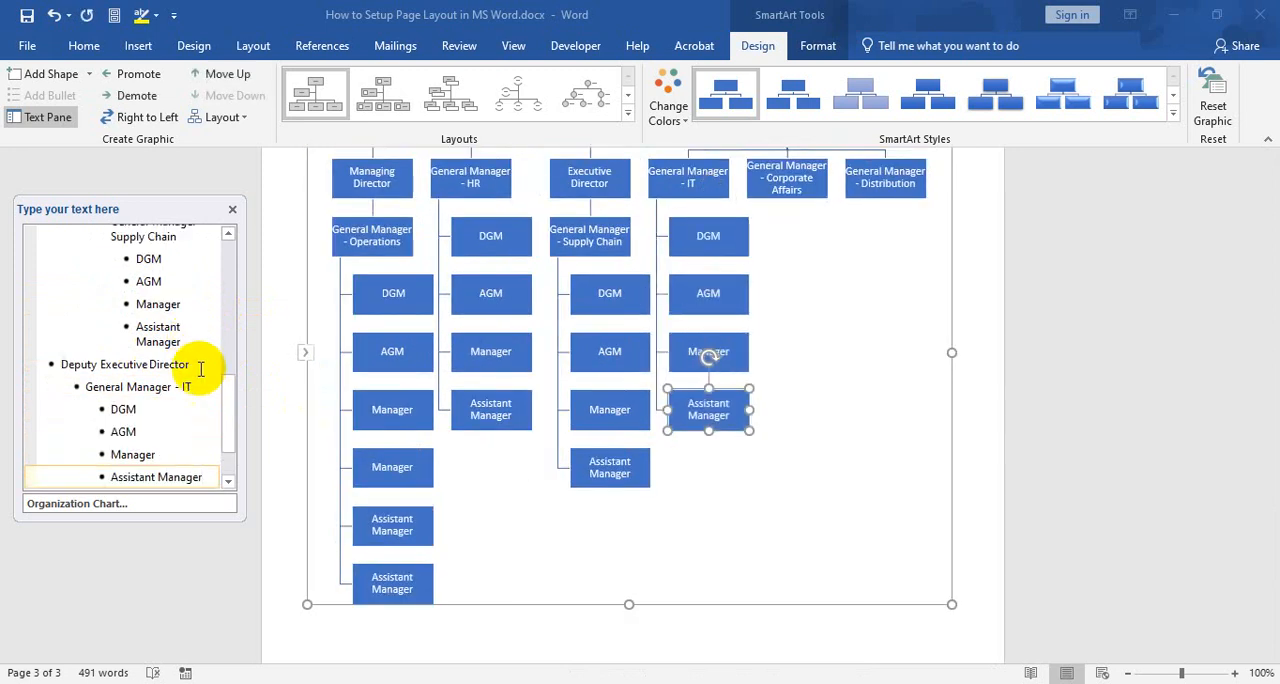
# Remove the Assistant Manager entry under General Manager - IT
pyautogui.scroll(-1, 206, 400)
pyautogui.moveTo(115, 428); pyautogui.dragTo(91, 423)
pyautogui.press('BackSpace')
pyautogui.press('BackSpace')
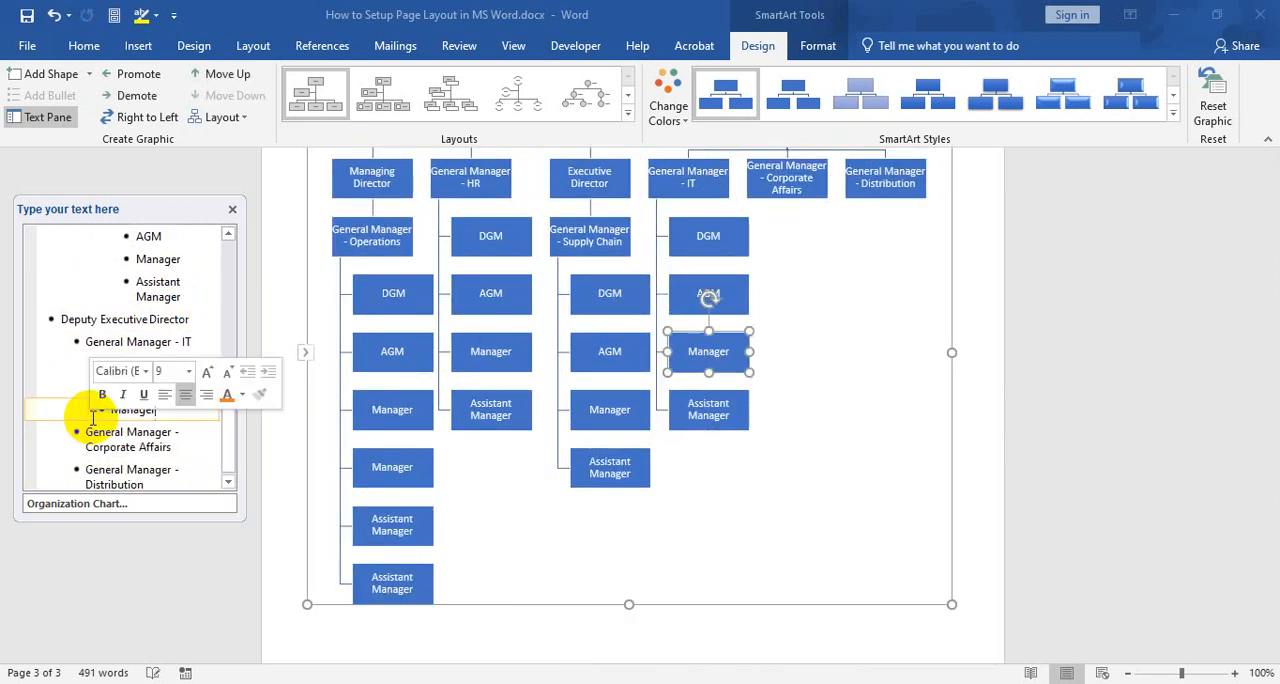
# Paste the copied DGM, AGM, Manager and Assistant Manager entries one level below General Manager - Corporate Affairs
pyautogui.click(215, 450)
pyautogui.press('Tab')
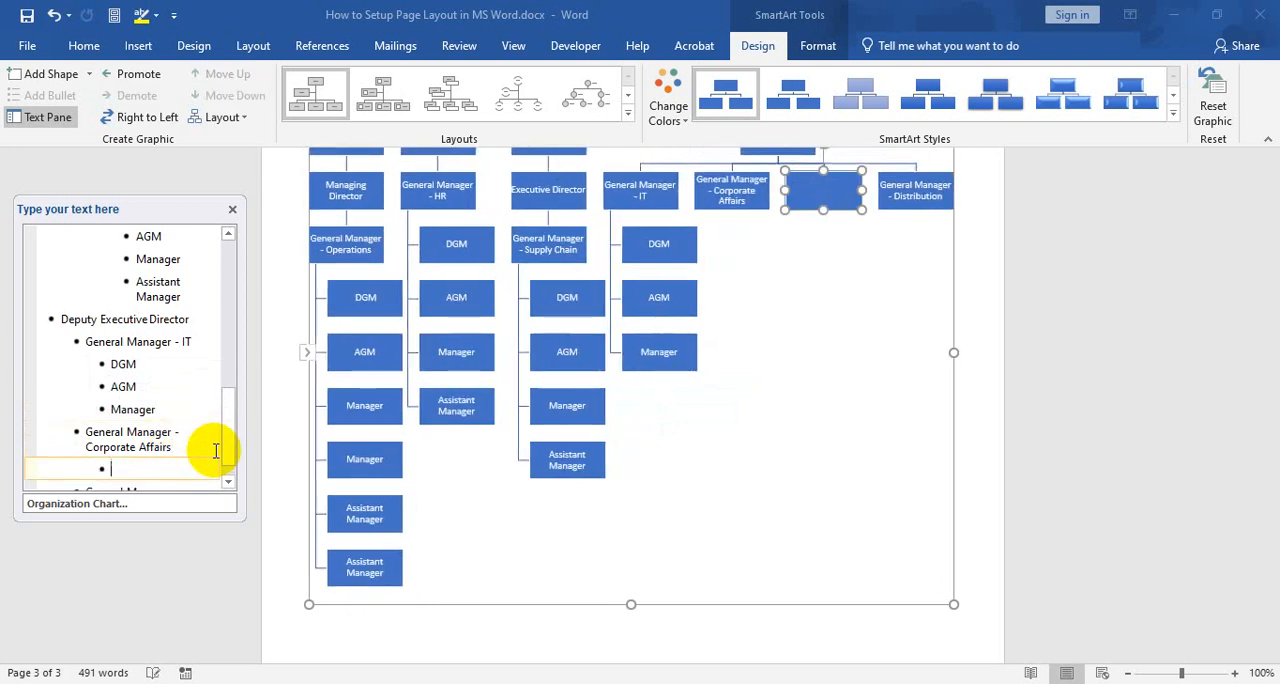
pyautogui.hotkey('ctrl', 'v')
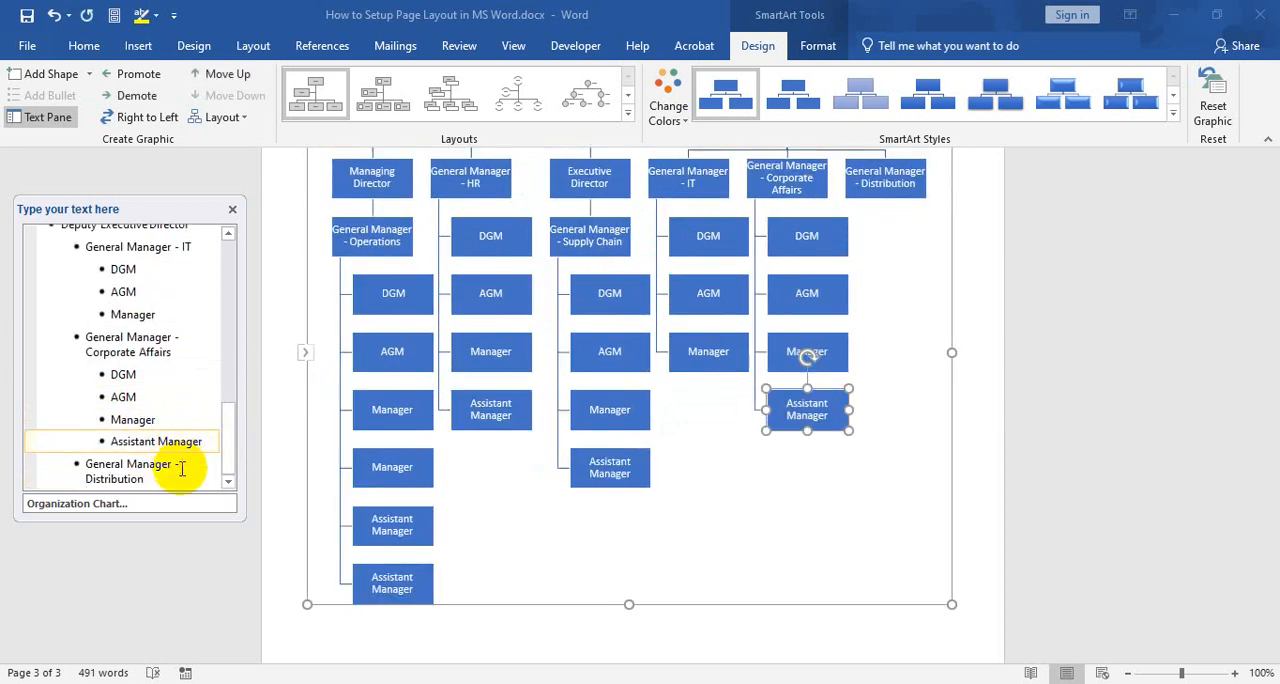
# Paste the copied entries one level below General Manager - Distribution and delete Manager and Assistant Manager, keeping only DGM and AGM
pyautogui.click(183, 469)
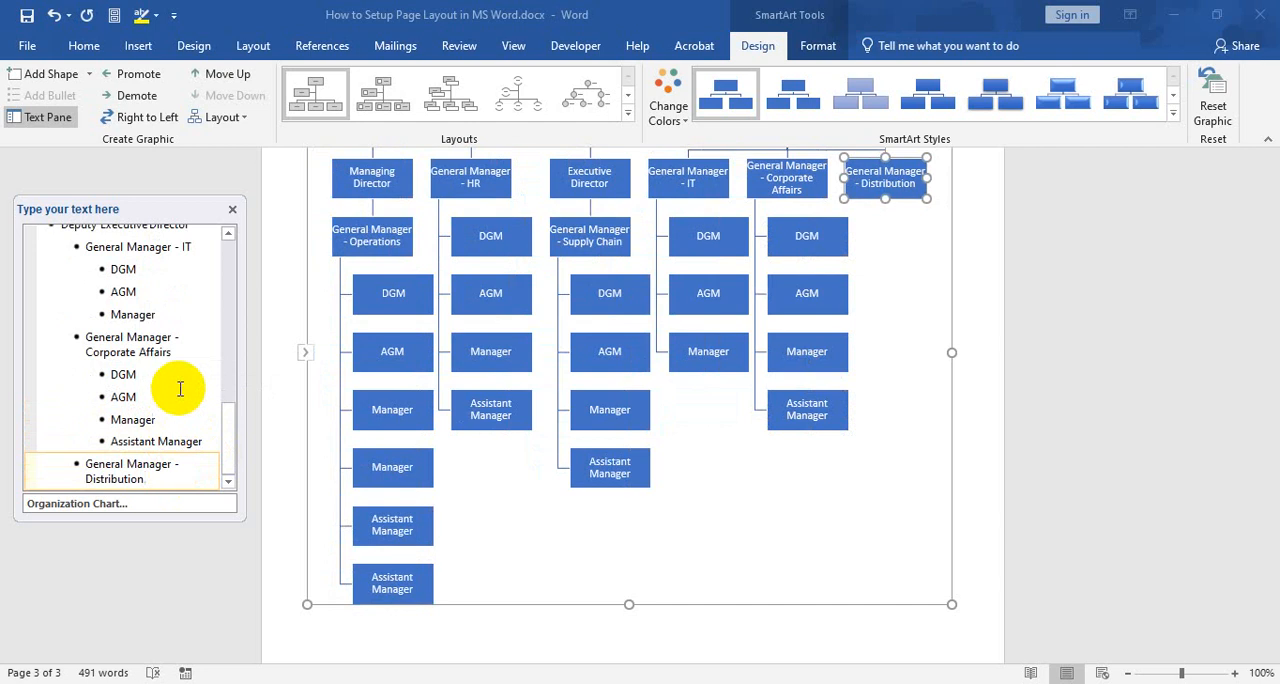
pyautogui.press('Return')
pyautogui.press('Tab')
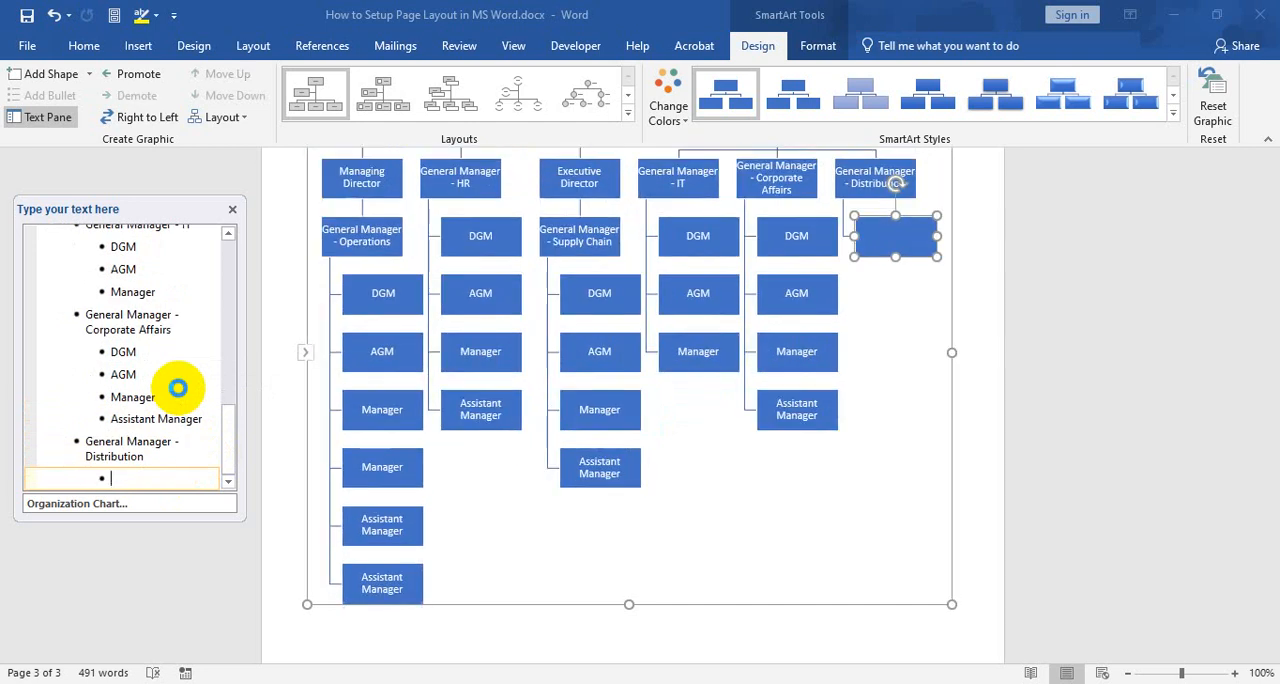
pyautogui.hotkey('ctrl', 'v')
pyautogui.moveTo(177, 470); pyautogui.dragTo(100, 456)
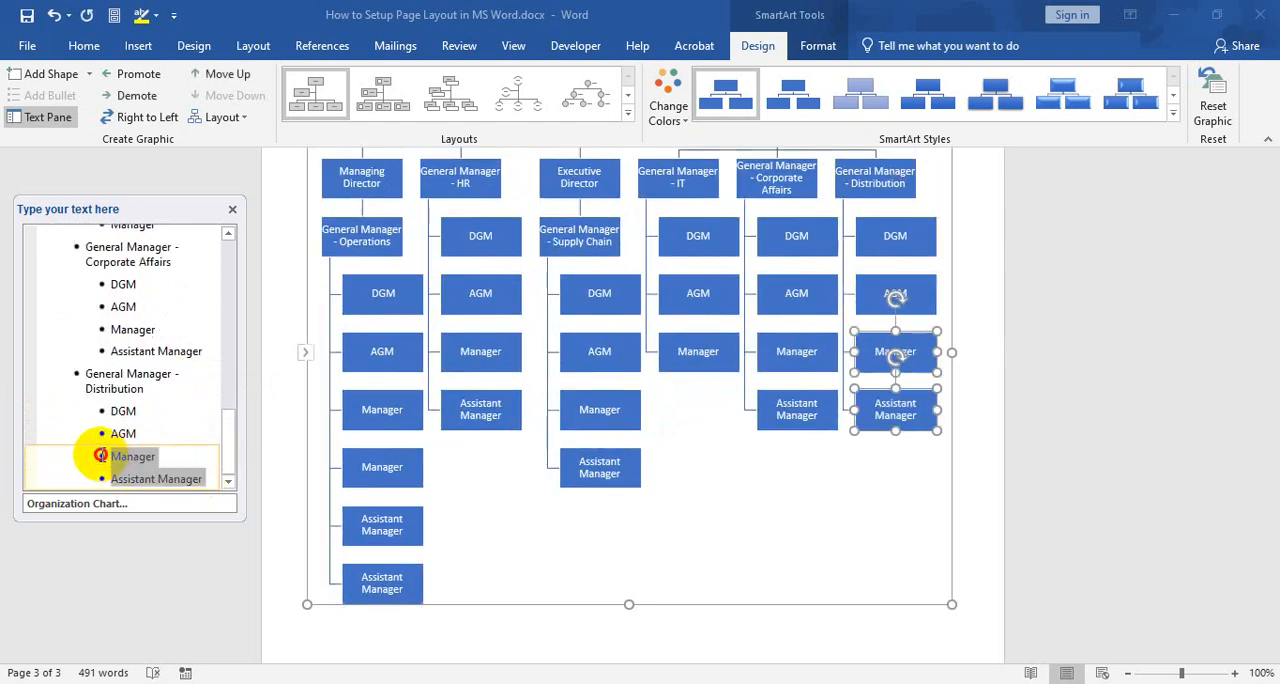
pyautogui.press('Delete')
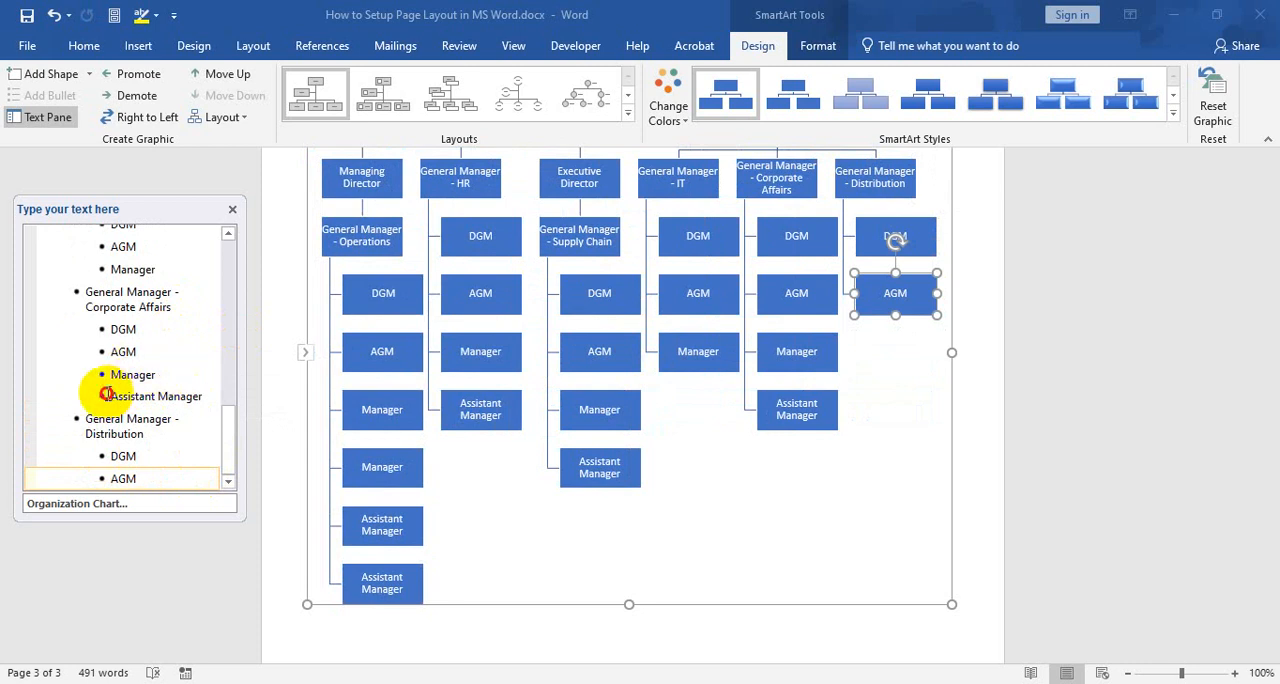
# Delete Assistant Manager under General Manager - Corporate Affairs and Manager under General Manager - IT
pyautogui.moveTo(107, 393); pyautogui.dragTo(202, 394)
pyautogui.press('Delete')
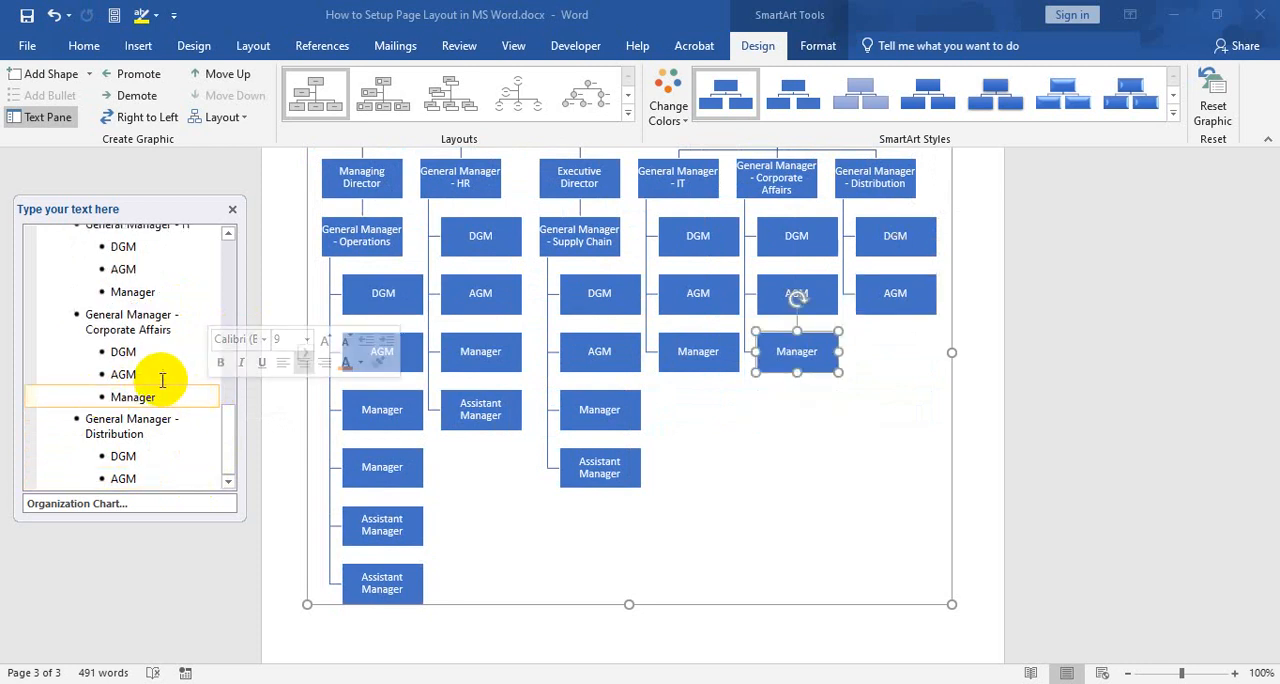
pyautogui.scroll(2, 160, 355)
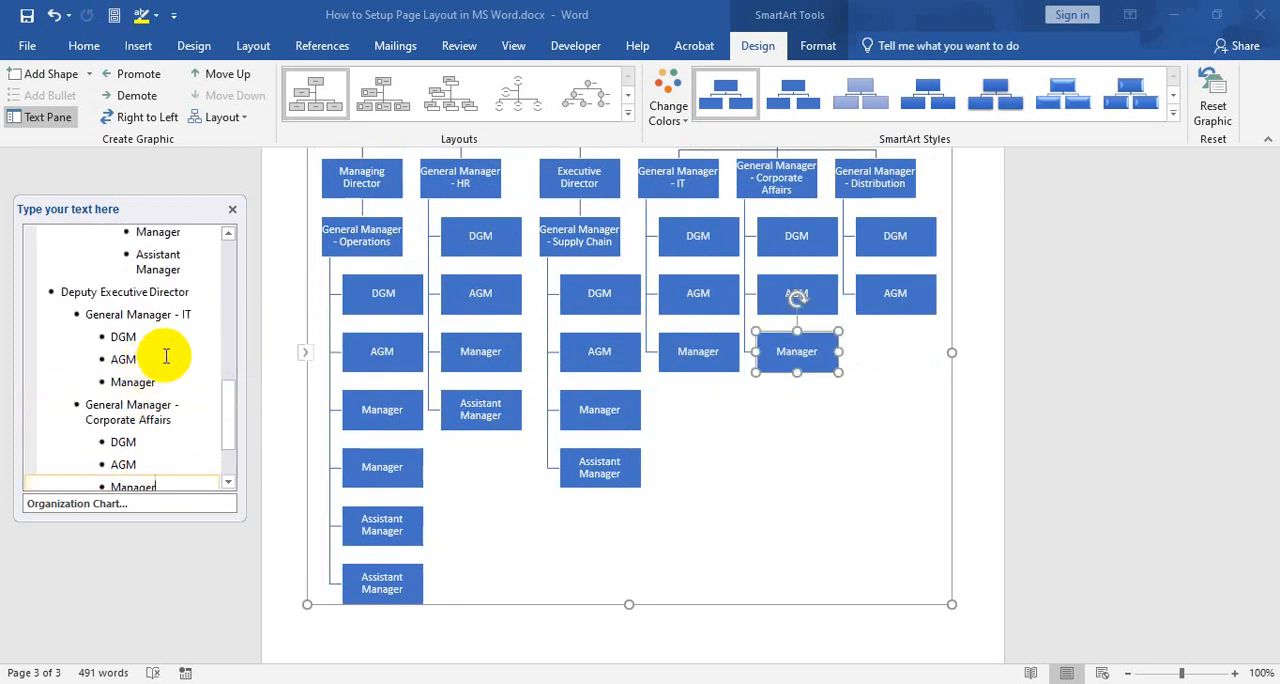
pyautogui.moveTo(161, 376); pyautogui.dragTo(91, 380)
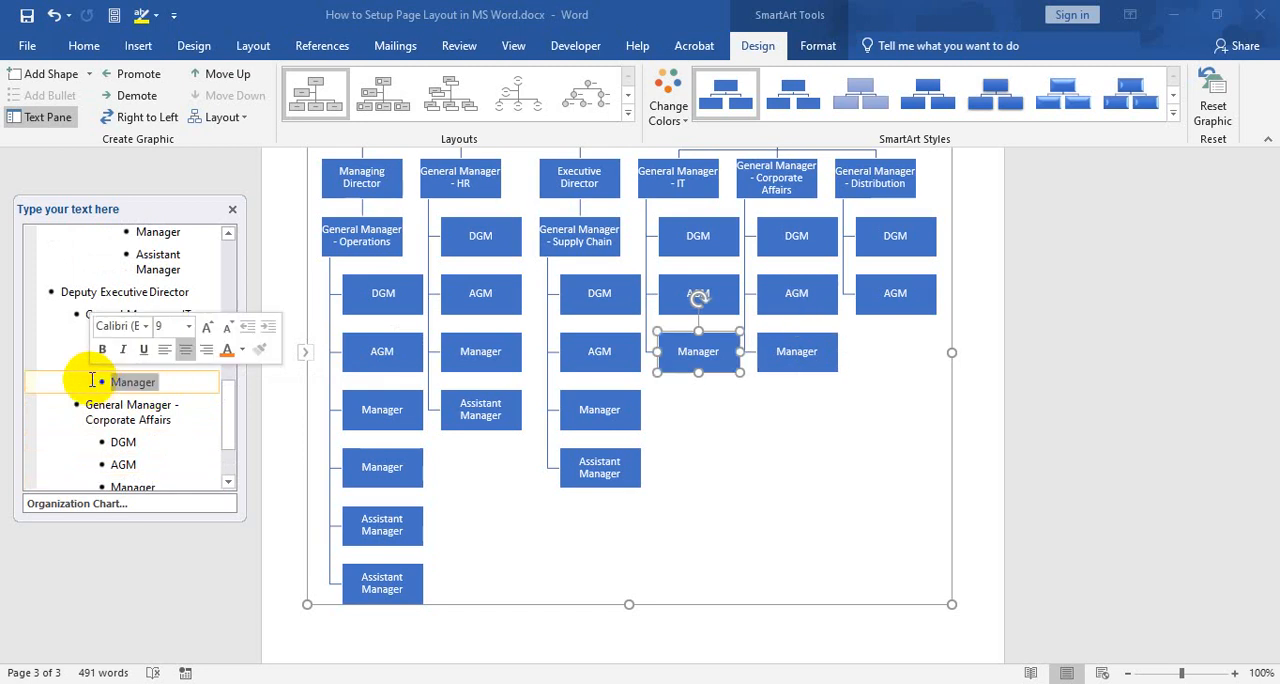
pyautogui.press('Delete')
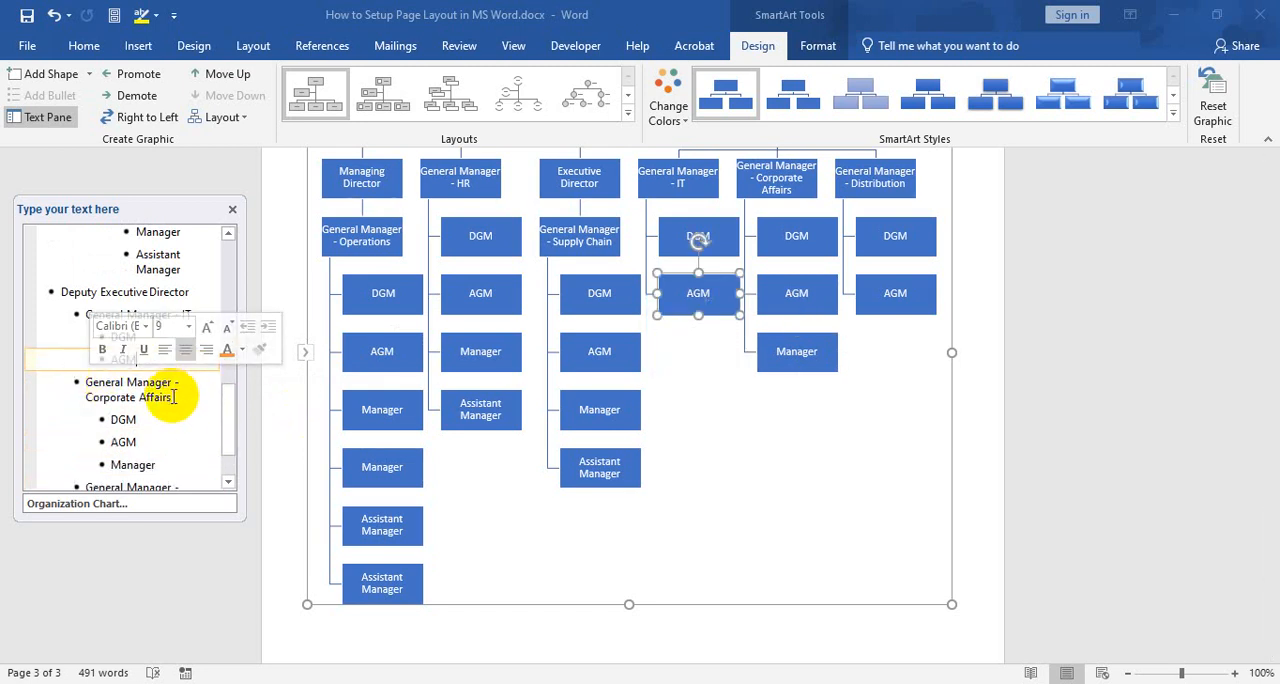
# Review the outline and the whole organization chart from the Chairman level down to the Assistant Managers
pyautogui.scroll(2, 140, 325)
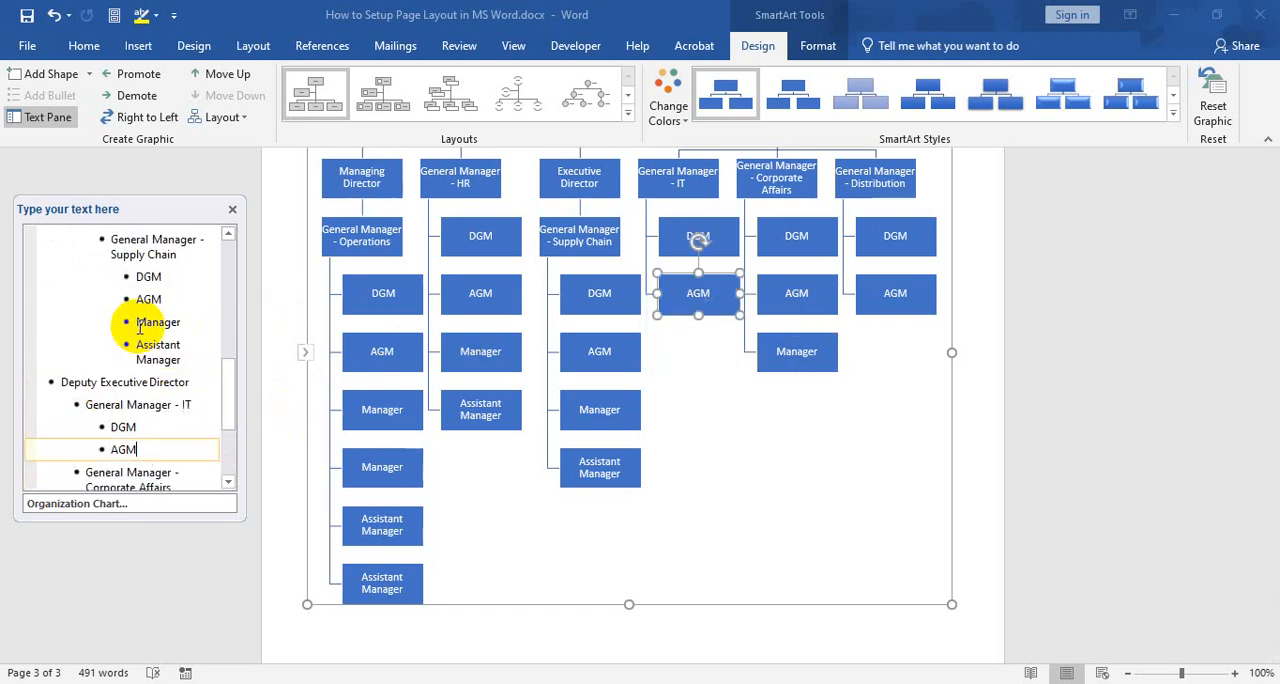
pyautogui.scroll(5, 645, 365)
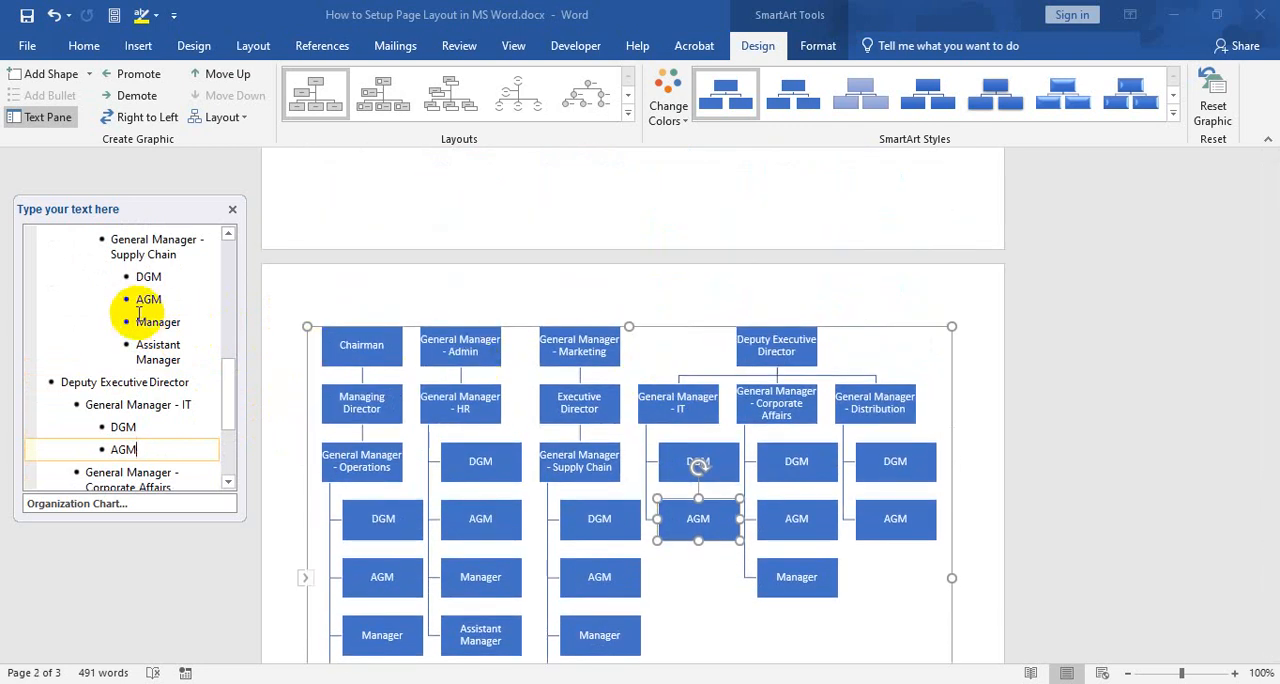
pyautogui.scroll(6, 140, 313)
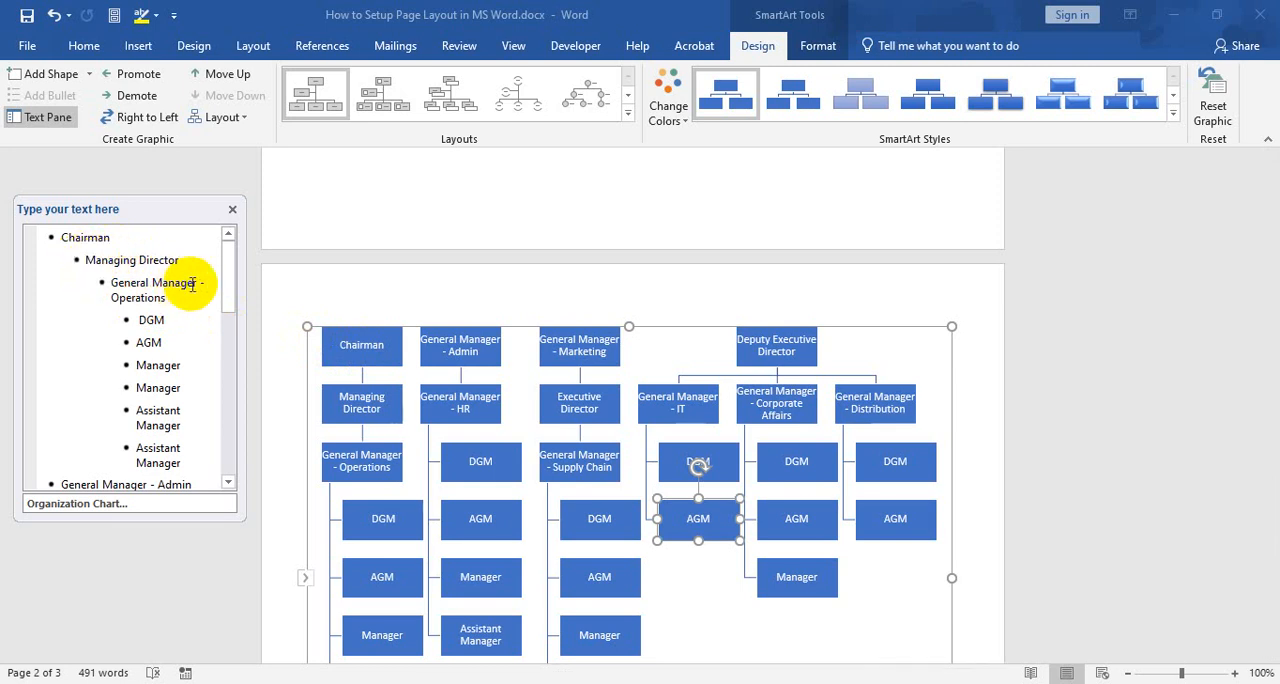
pyautogui.scroll(-2, 408, 400)
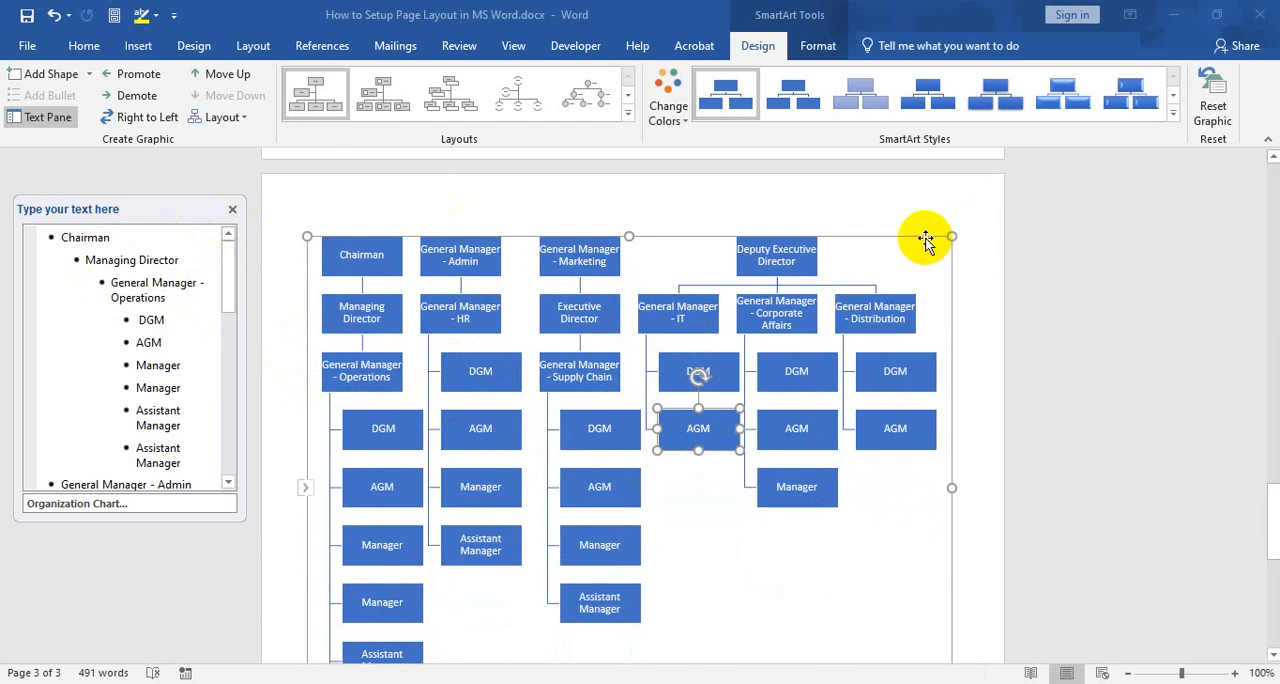
pyautogui.scroll(-3, 755, 428)
pyautogui.scroll(2, 750, 428)
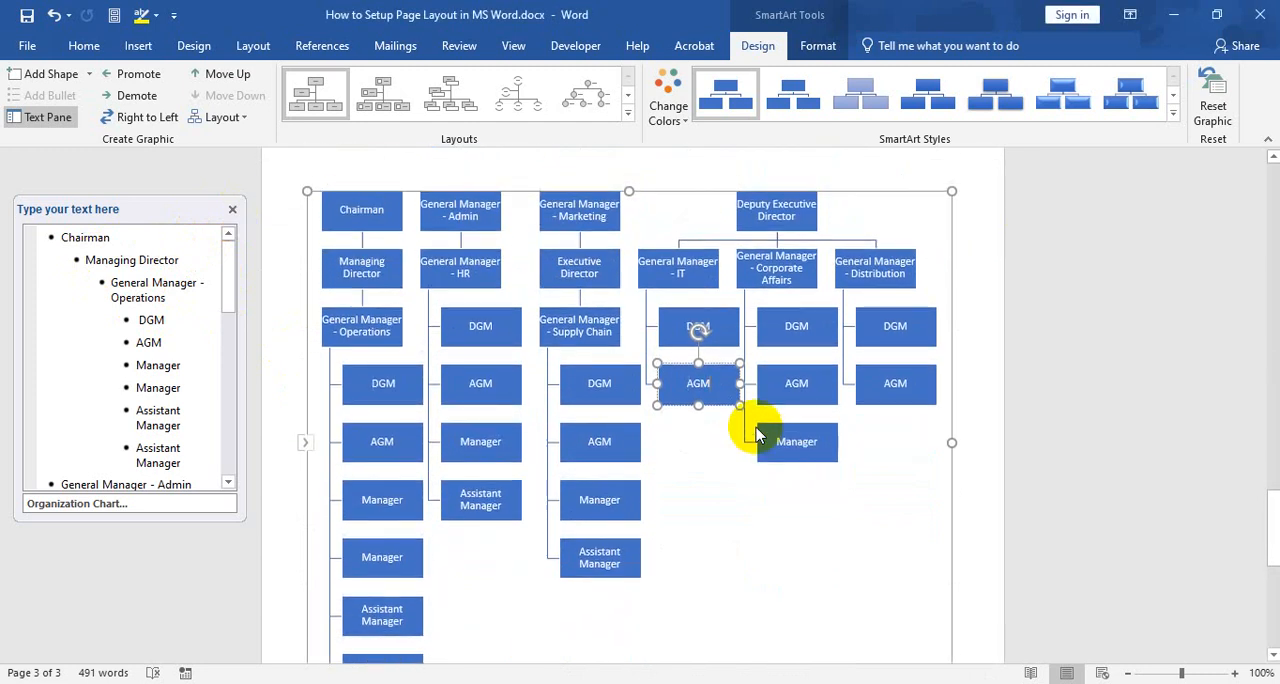
pyautogui.scroll(-1, 755, 435)
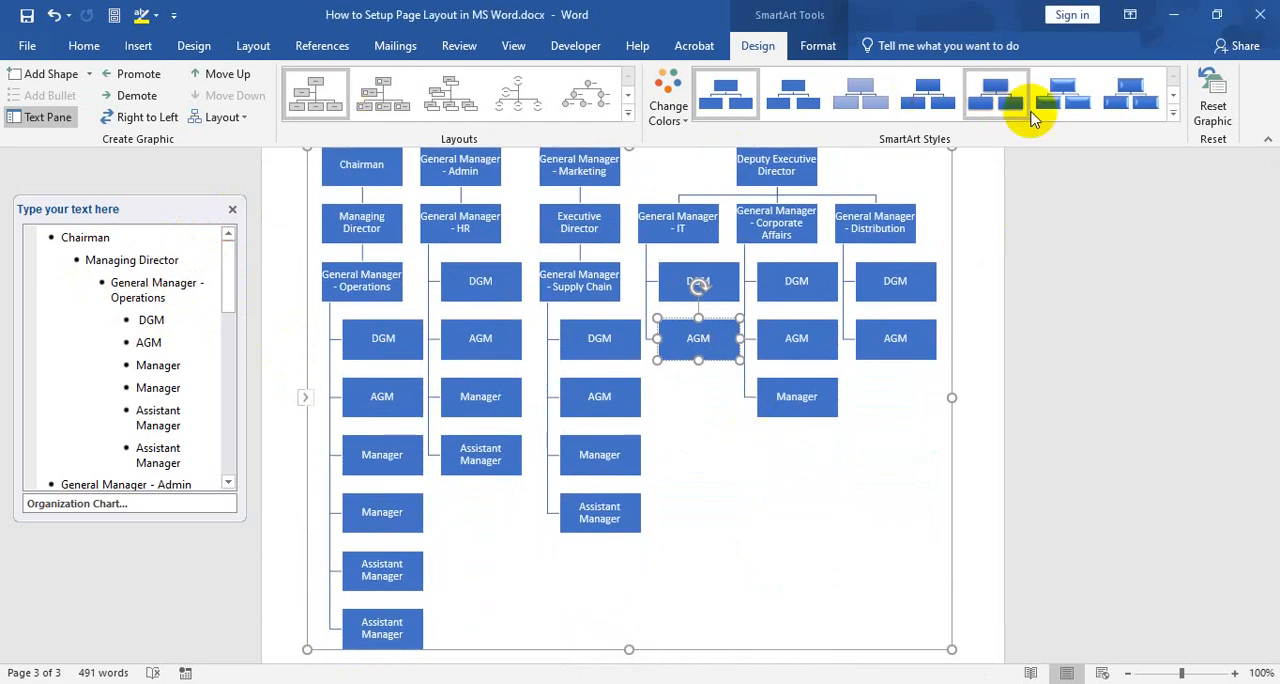
# Change the organization chart's colors to the fourth Accent 2 variation, in orange shades
pyautogui.click(672, 115)
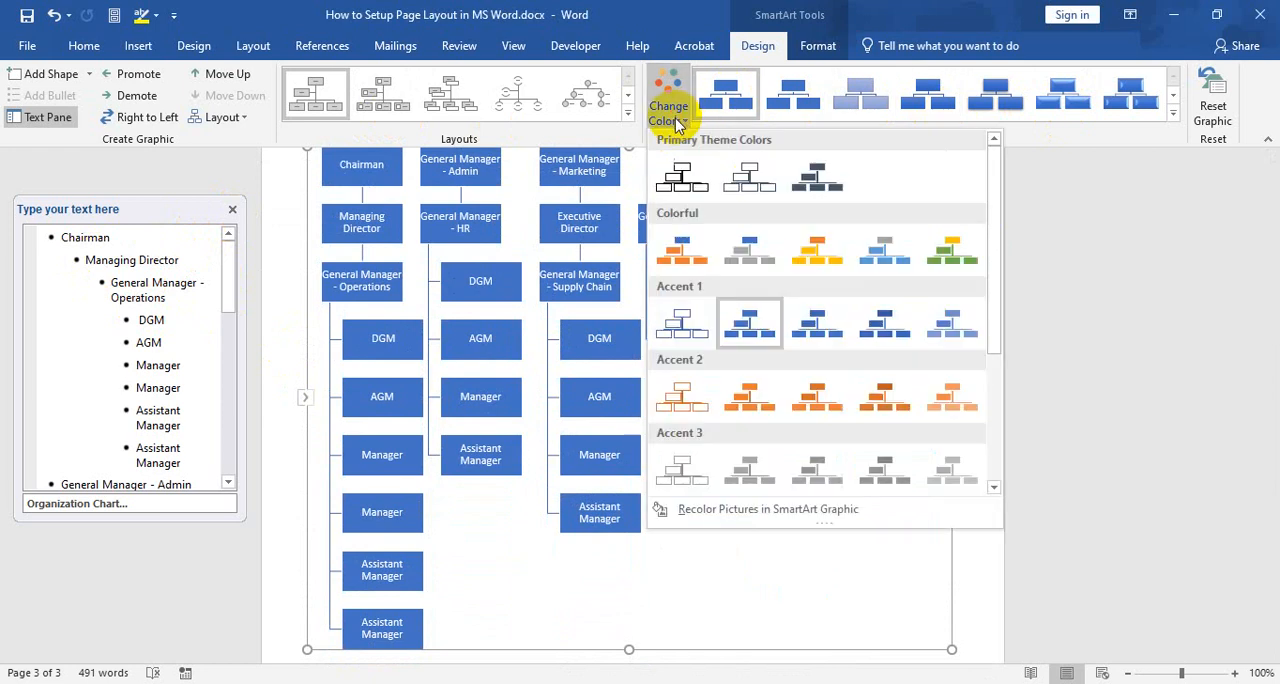
pyautogui.click(895, 398)
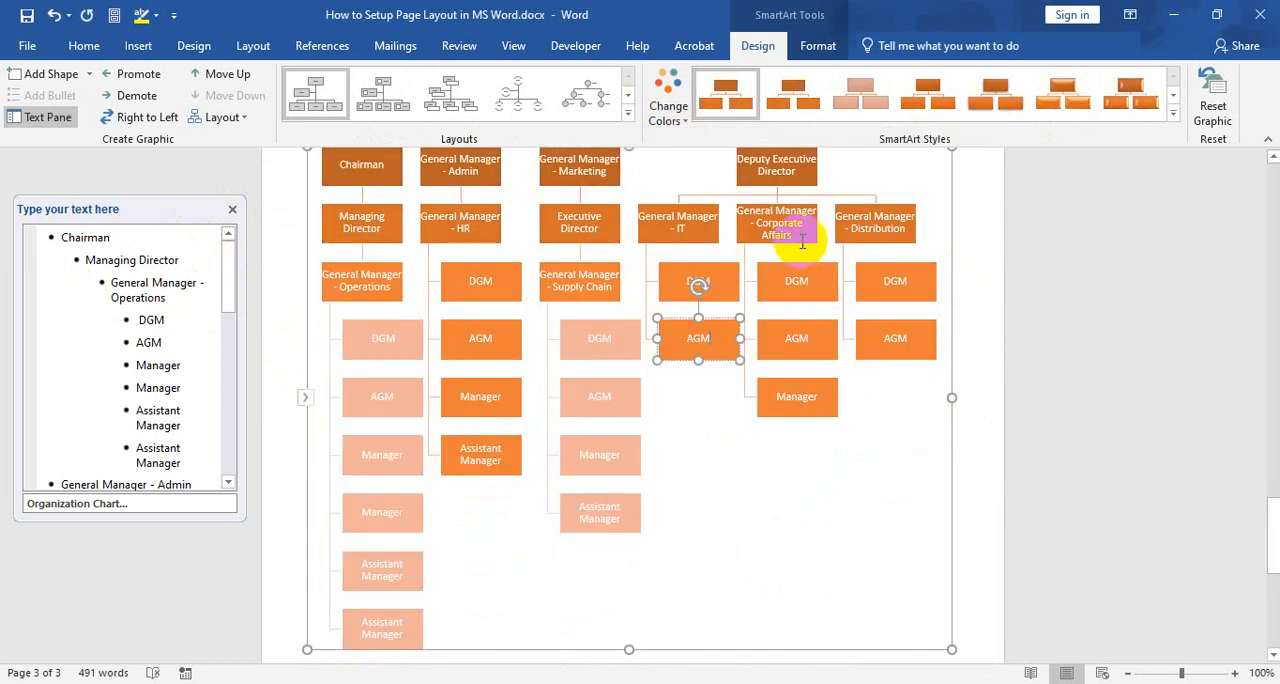
pyautogui.scroll(1, 802, 243)
pyautogui.scroll(-2, 801, 262)
pyautogui.scroll(1, 800, 261)
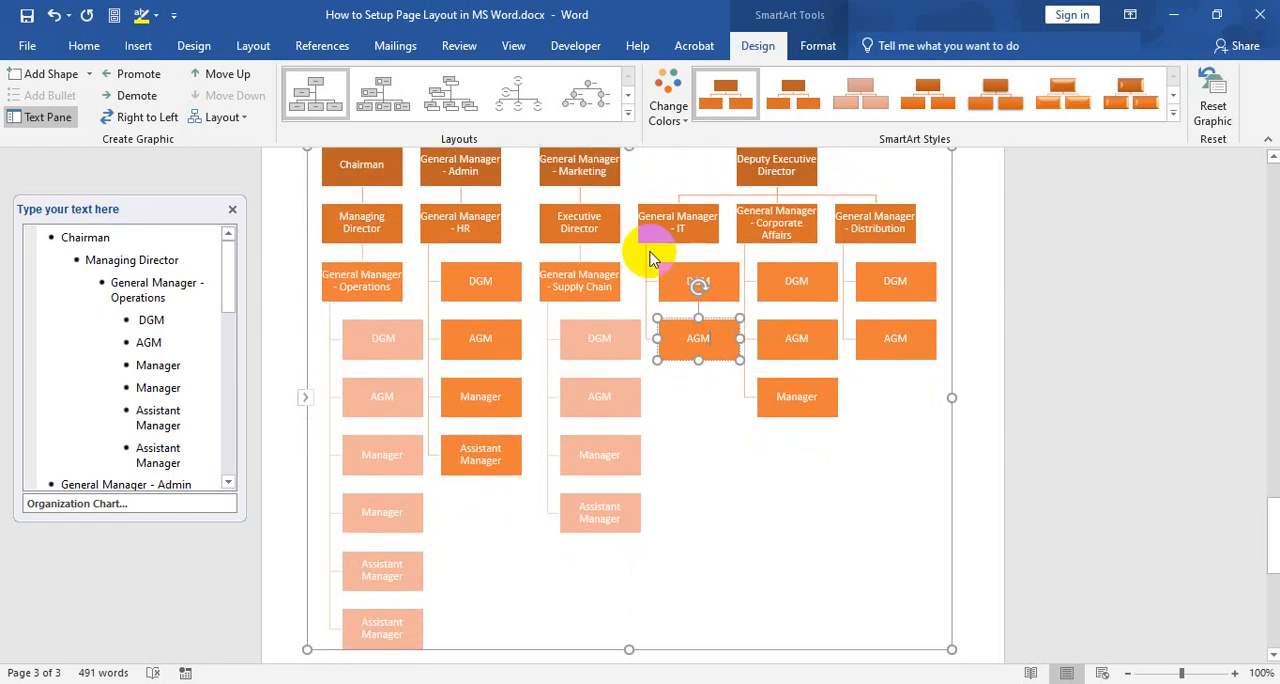
# Apply the fourth Best Match for Document SmartArt style to the organization chart
pyautogui.scroll(-1, 650, 258)
pyautogui.scroll(1, 657, 229)
pyautogui.click(1175, 100)
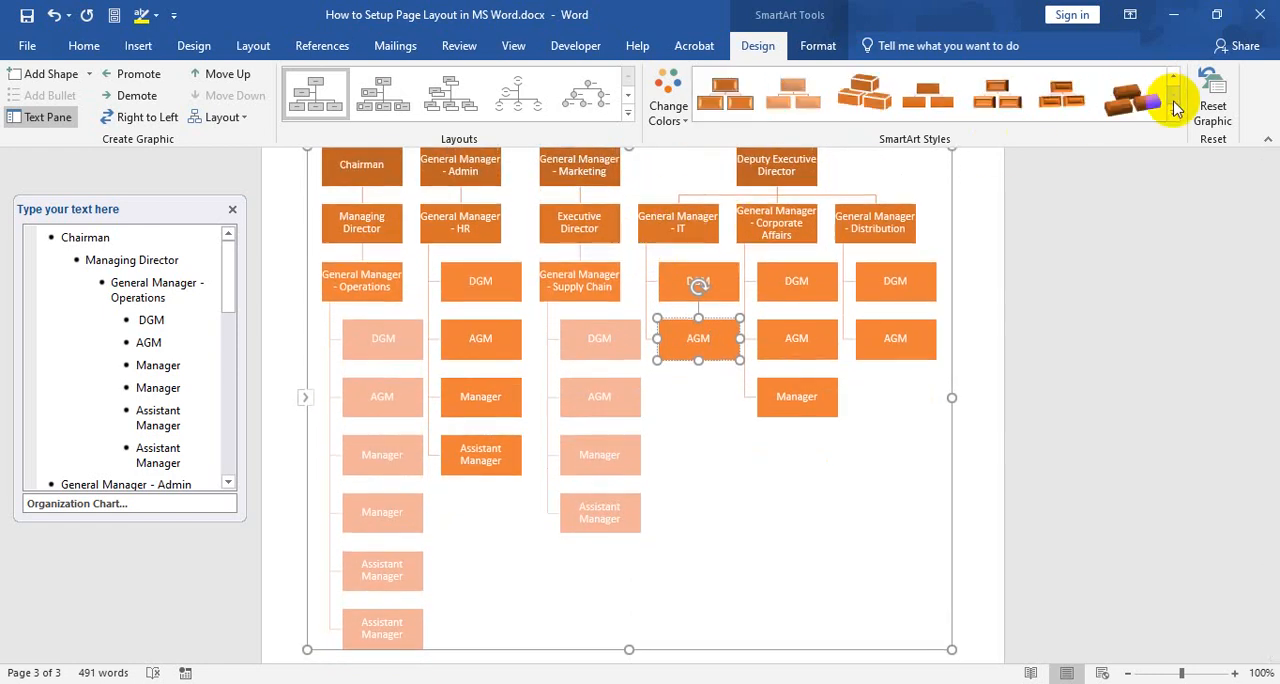
pyautogui.click(1175, 115)
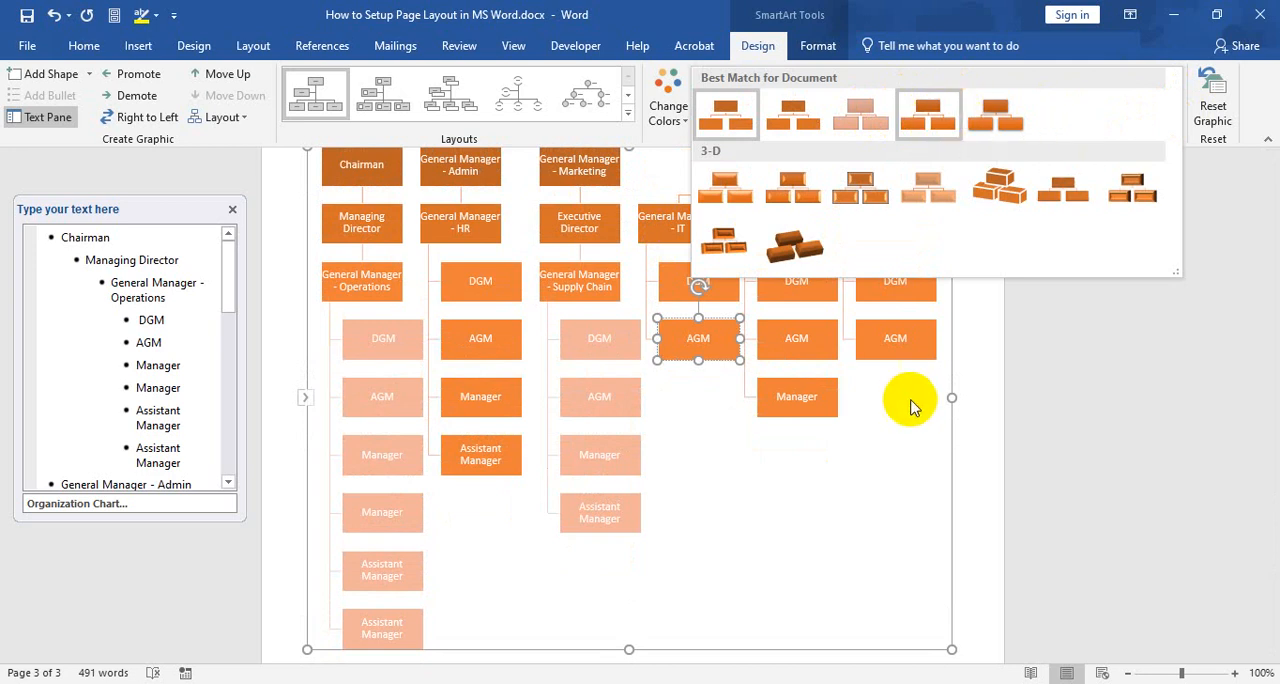
pyautogui.click(940, 355)
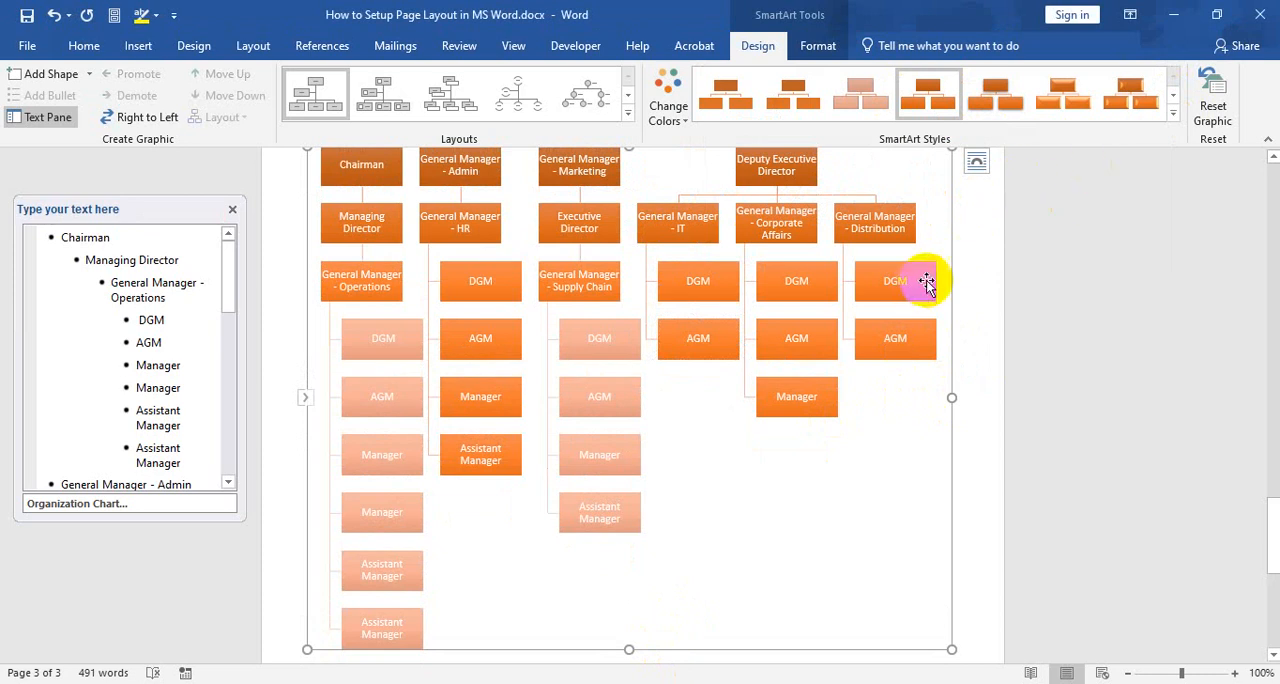
# Apply the fifth Best Match for Document SmartArt style to the organization chart
pyautogui.scroll(1, 923, 277)
pyautogui.click(1172, 113)
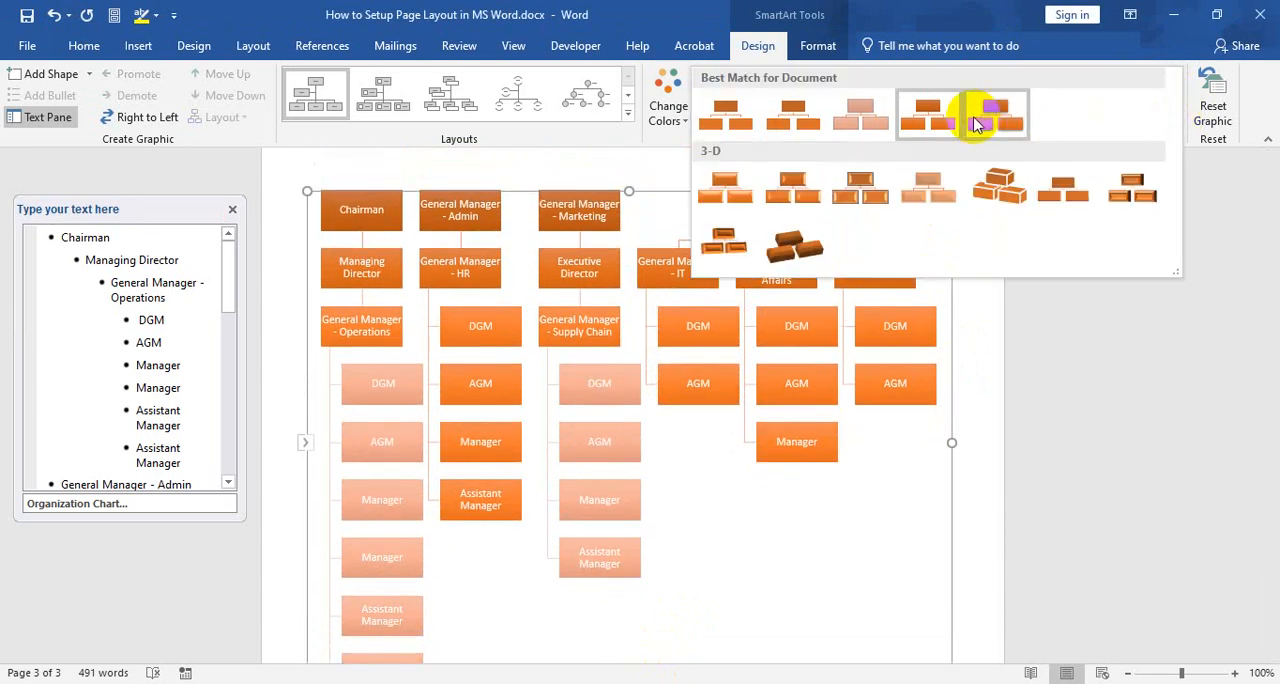
pyautogui.click(975, 122)
pyautogui.click(676, 258)
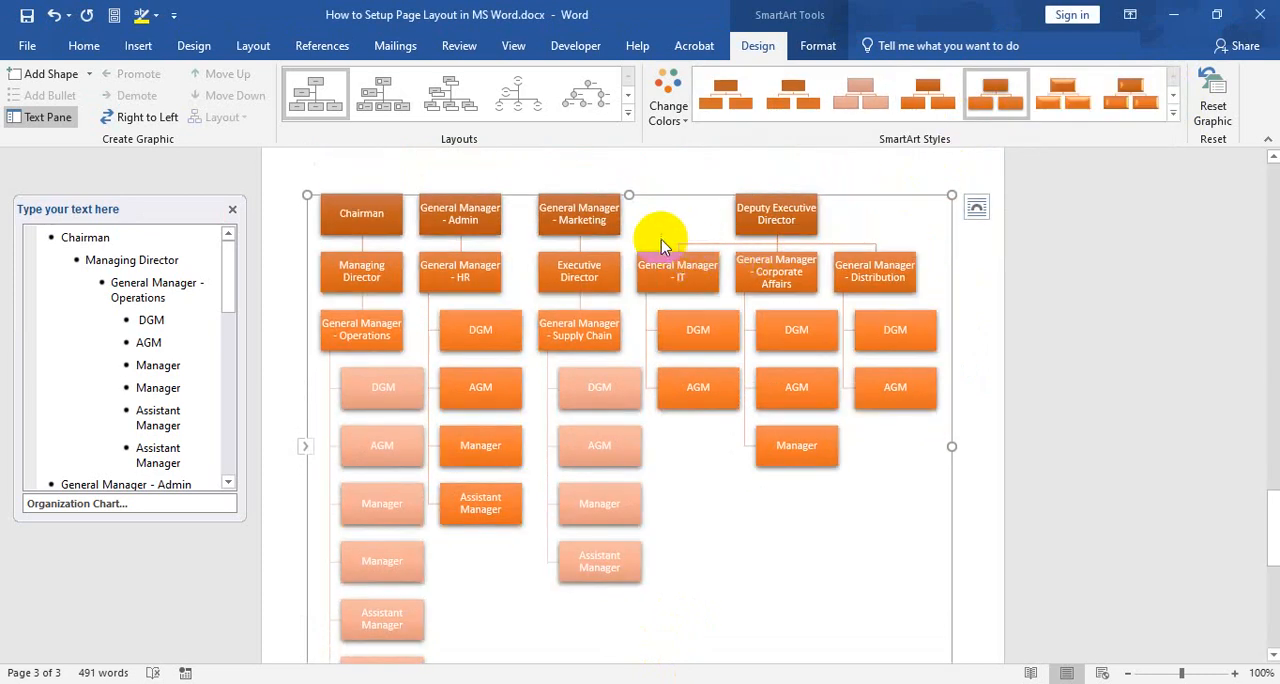
pyautogui.click(1172, 113)
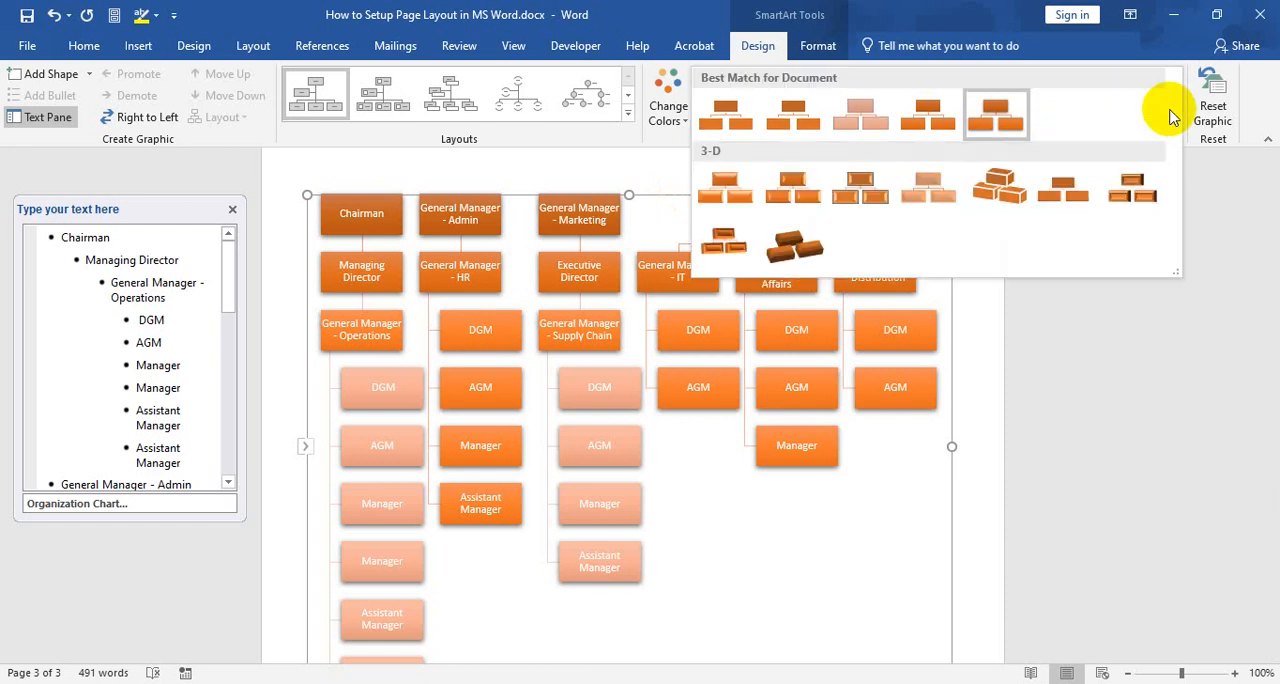
pyautogui.click(1120, 310)
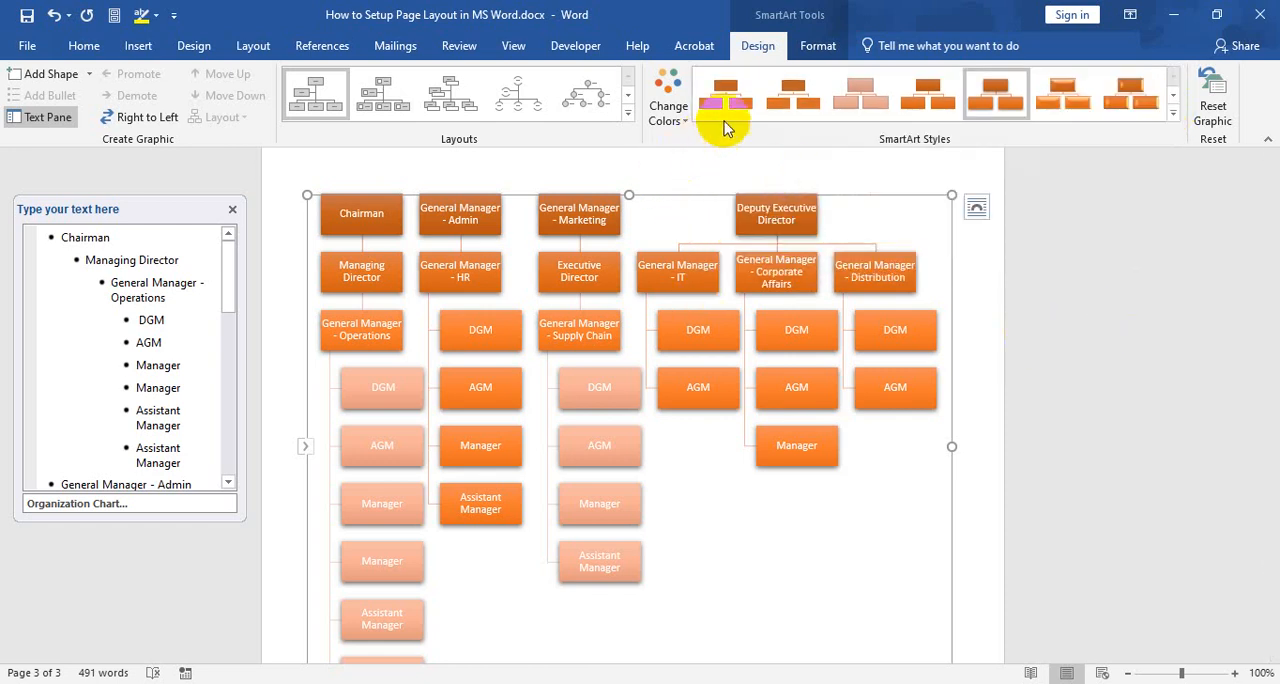
# Give the frame around the whole organization chart an orange outline from the theme colors
pyautogui.click(818, 46)
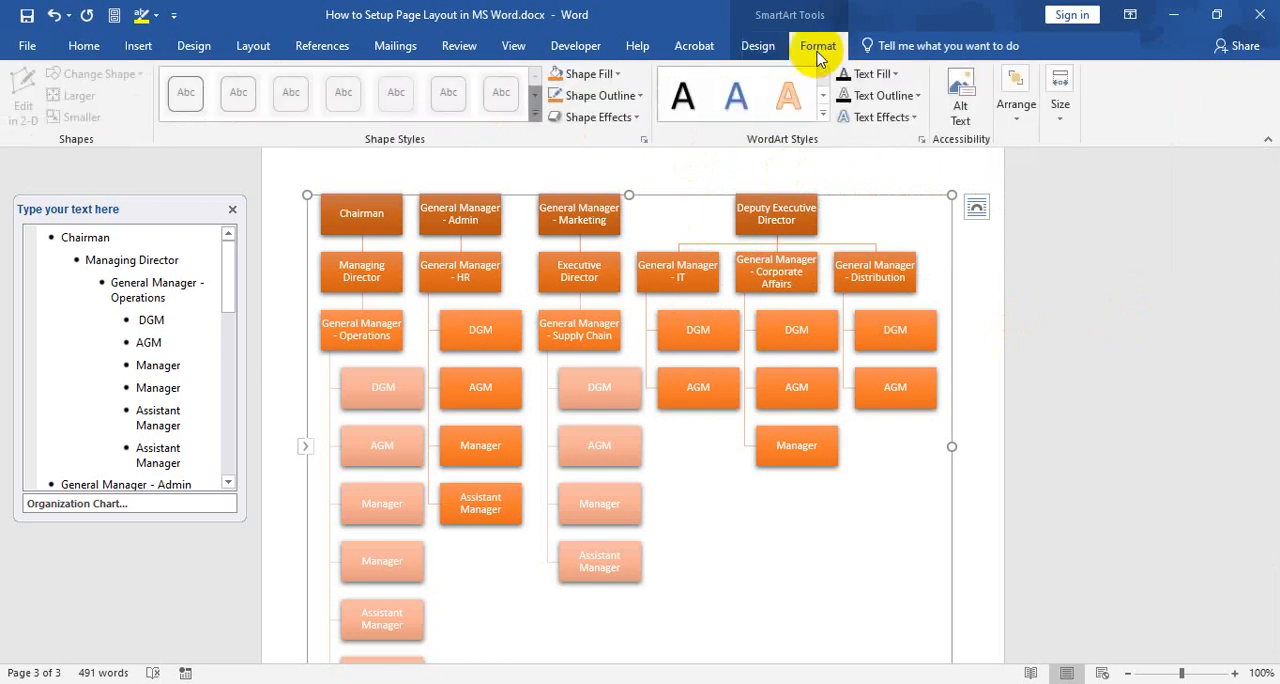
pyautogui.click(619, 79)
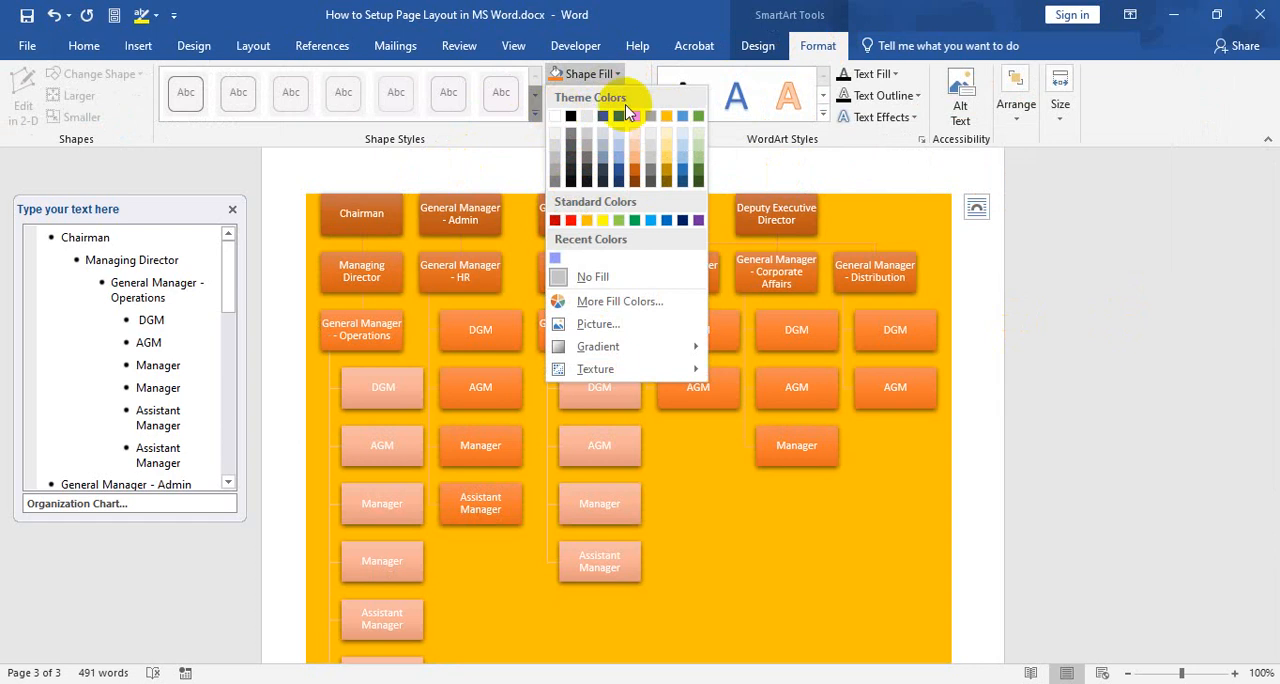
pyautogui.click(602, 76)
pyautogui.click(644, 97)
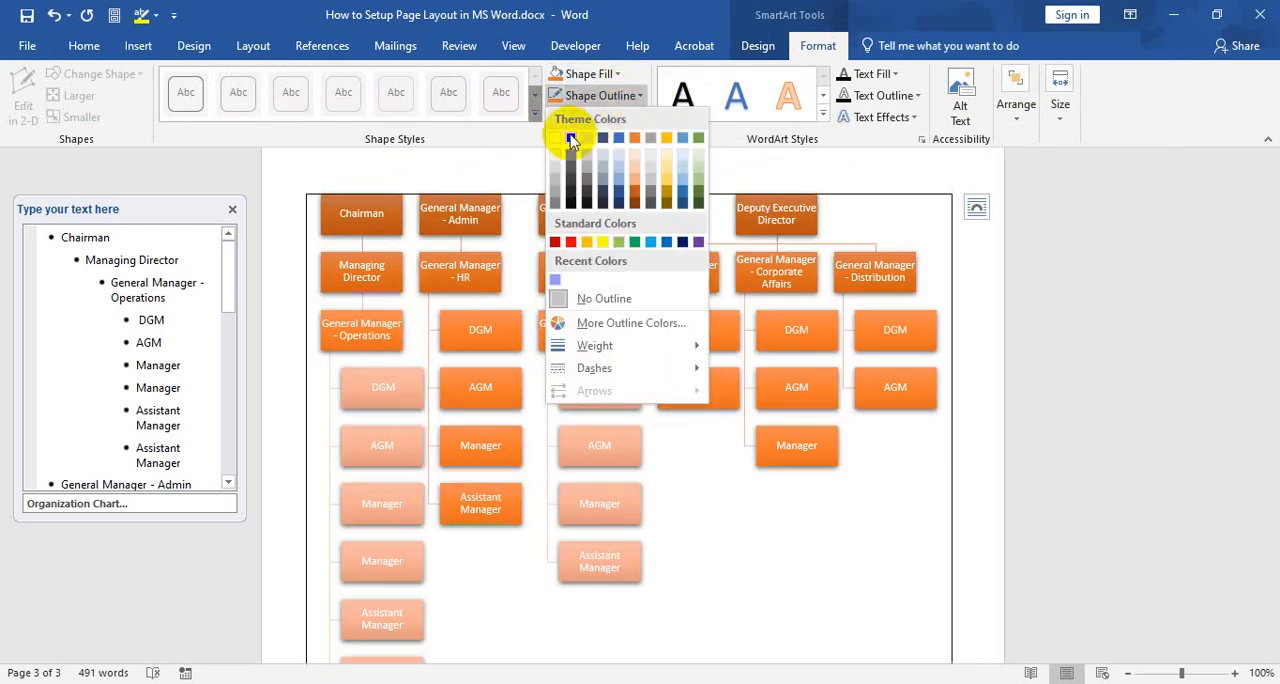
pyautogui.click(636, 140)
pyautogui.scroll(-4, 886, 277)
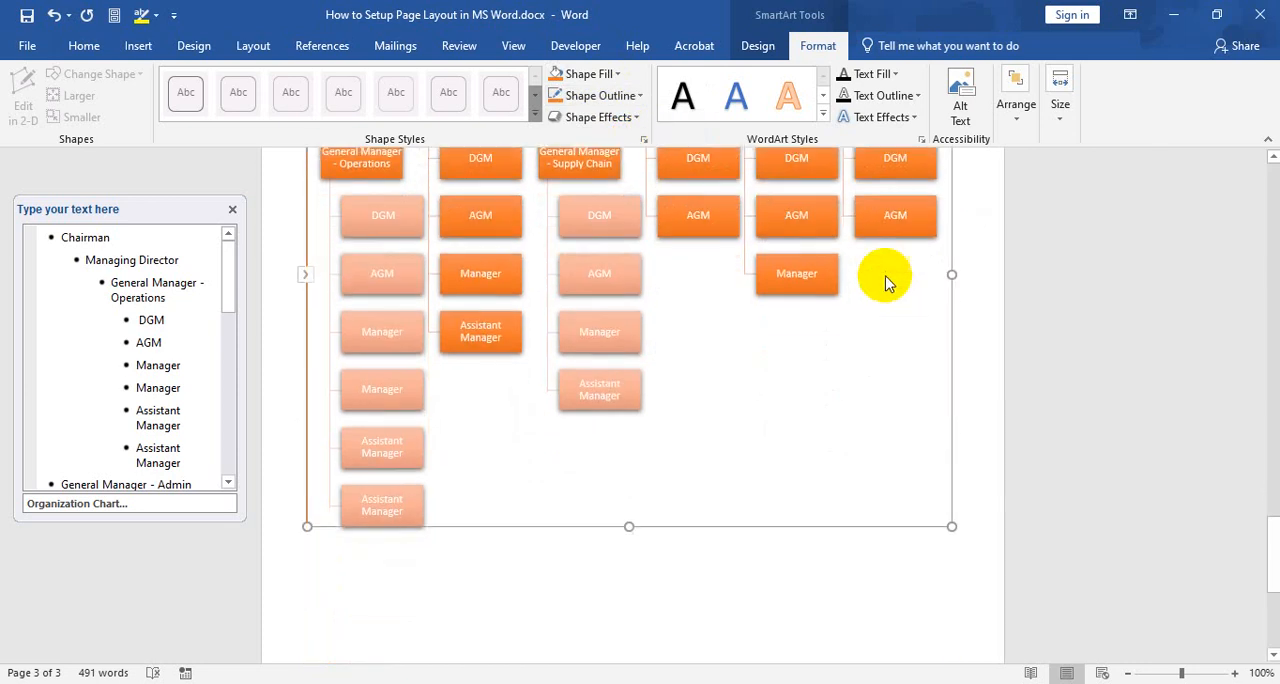
pyautogui.click(966, 306)
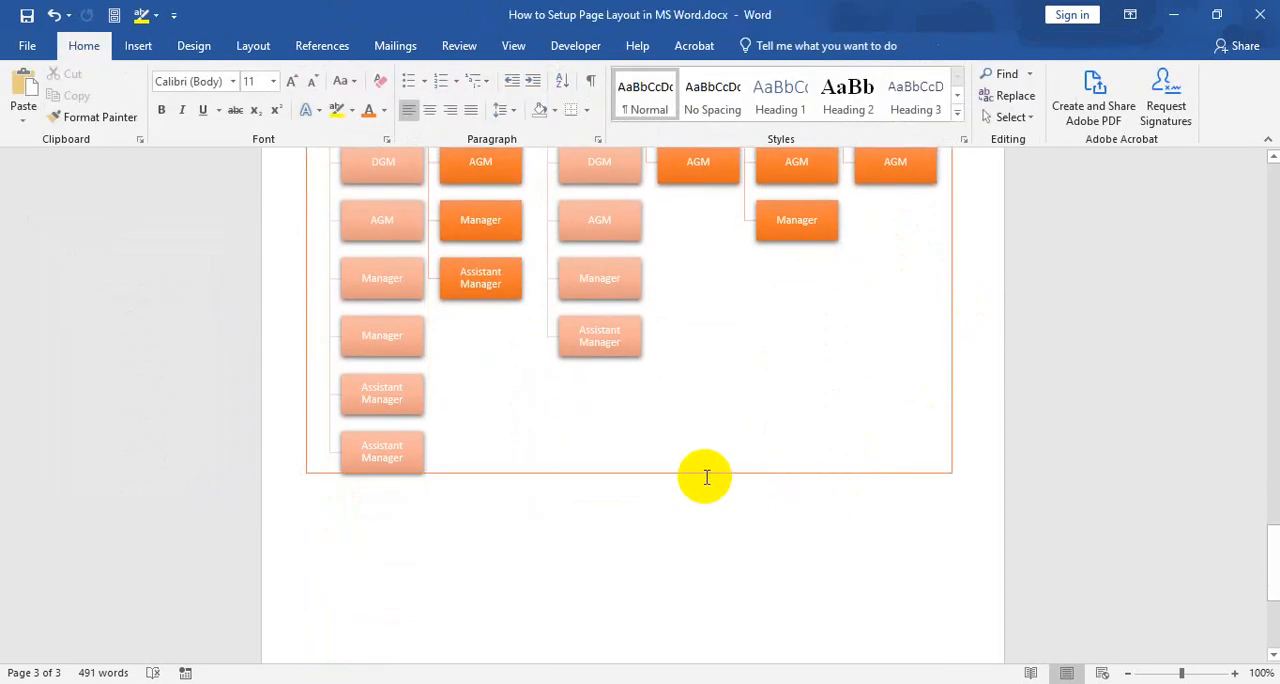
pyautogui.scroll(4, 689, 475)
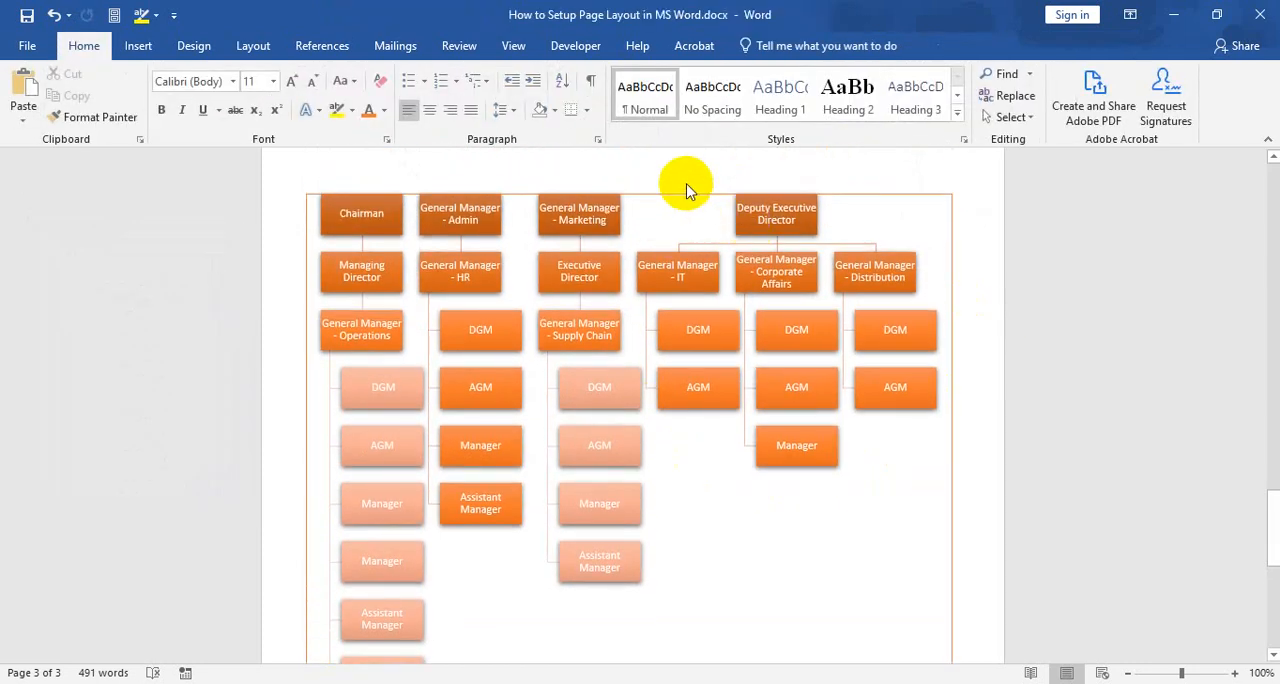
# Apply the first Outer shadow effect to the whole organization chart
pyautogui.click(686, 196)
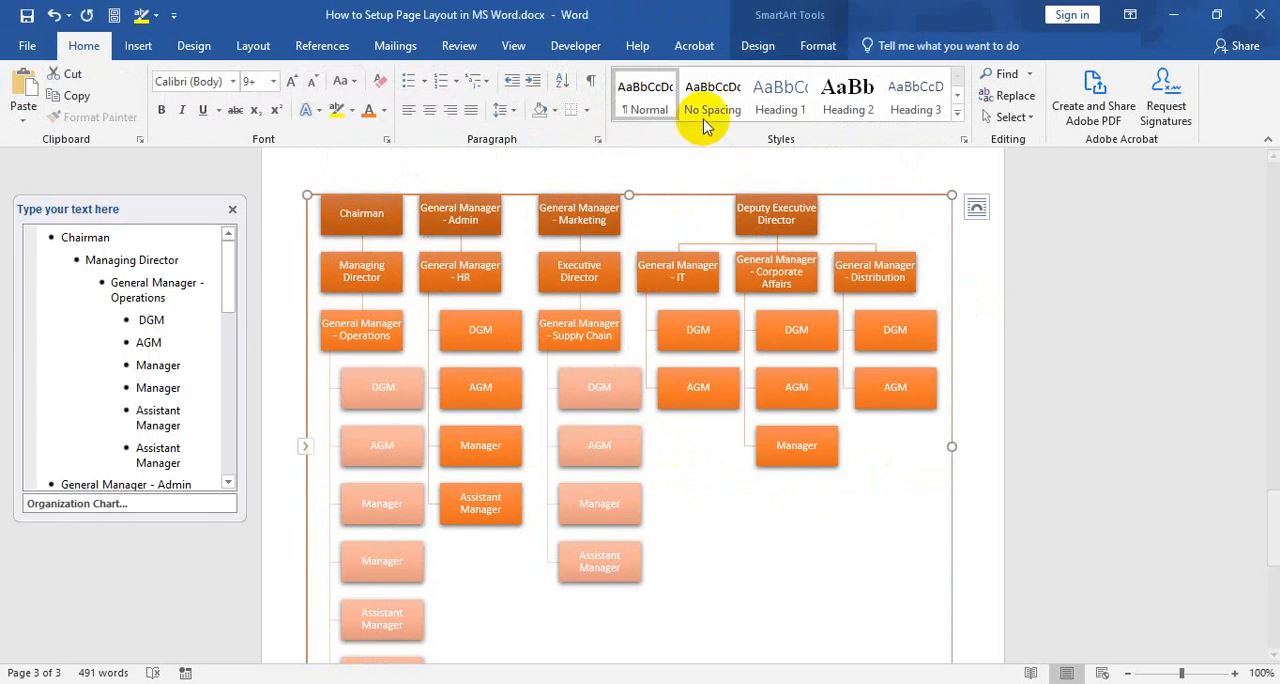
pyautogui.click(820, 57)
pyautogui.click(640, 116)
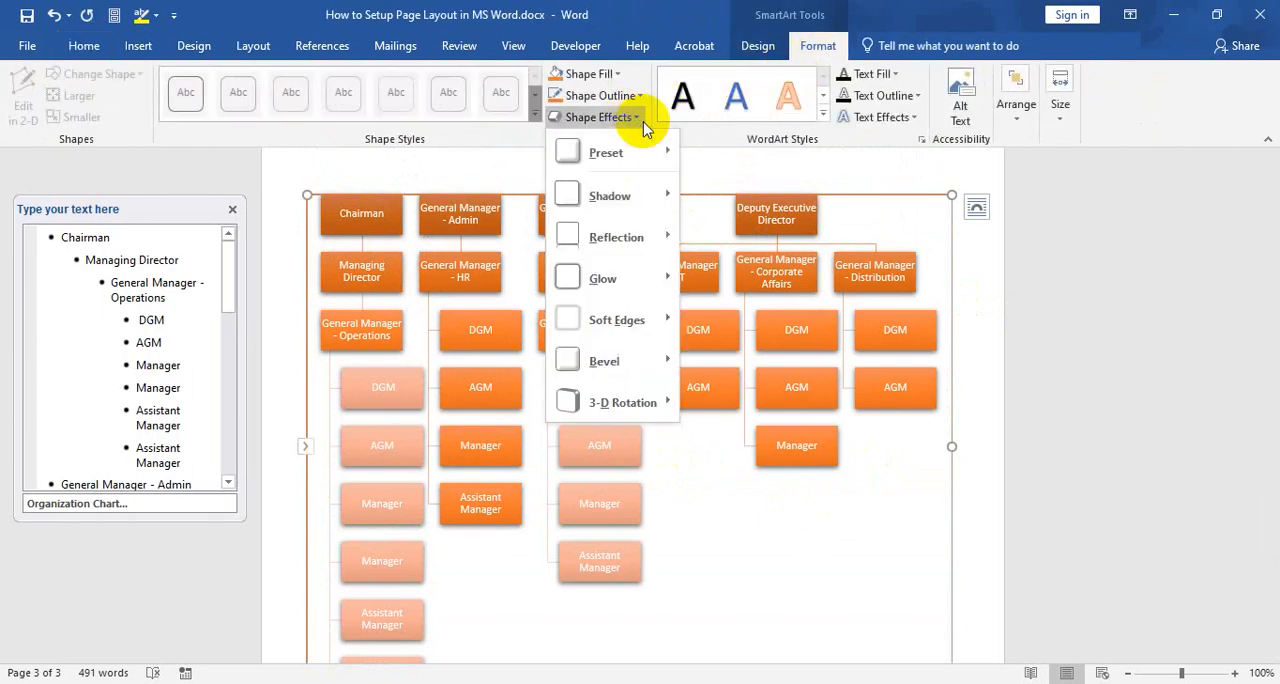
pyautogui.moveTo(627, 190)
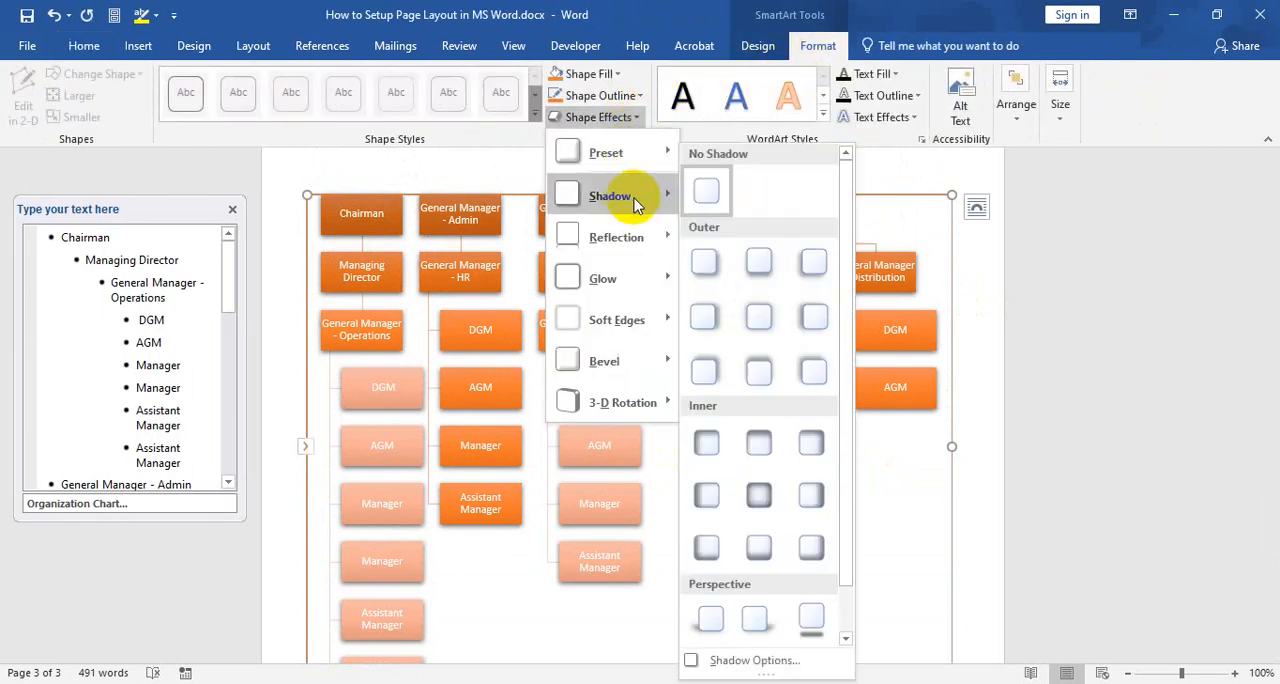
pyautogui.click(706, 262)
pyautogui.scroll(-8, 809, 329)
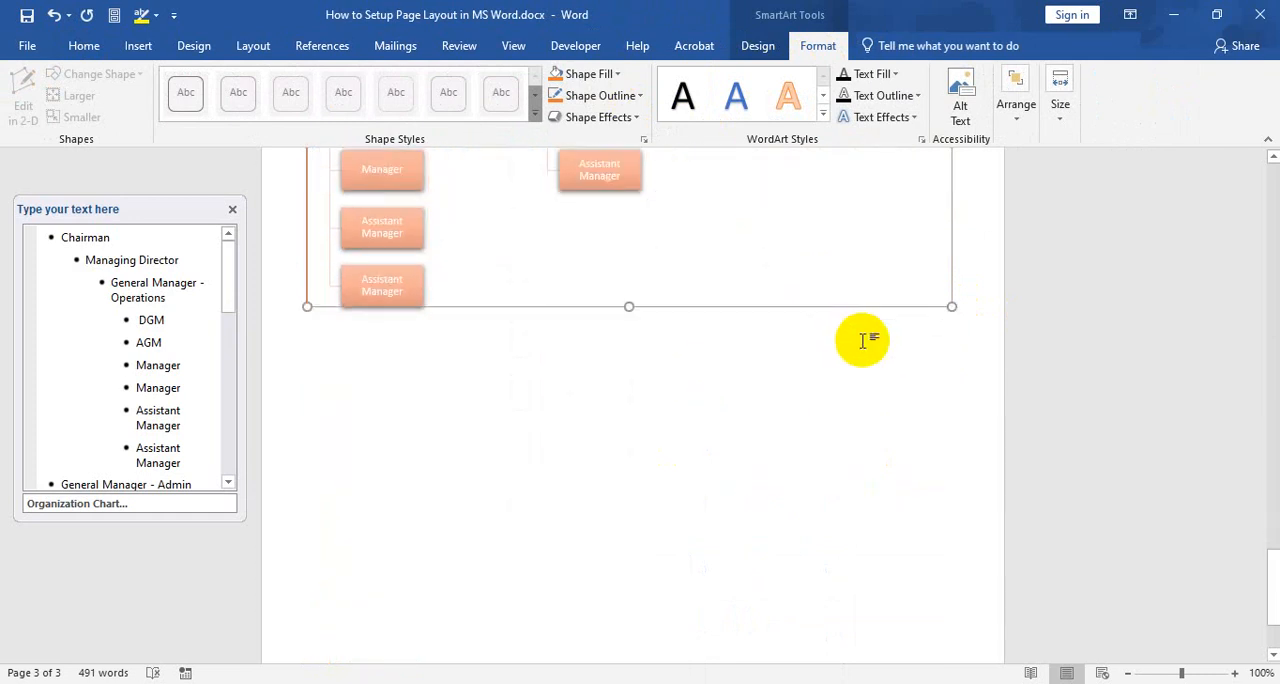
pyautogui.scroll(2, 781, 347)
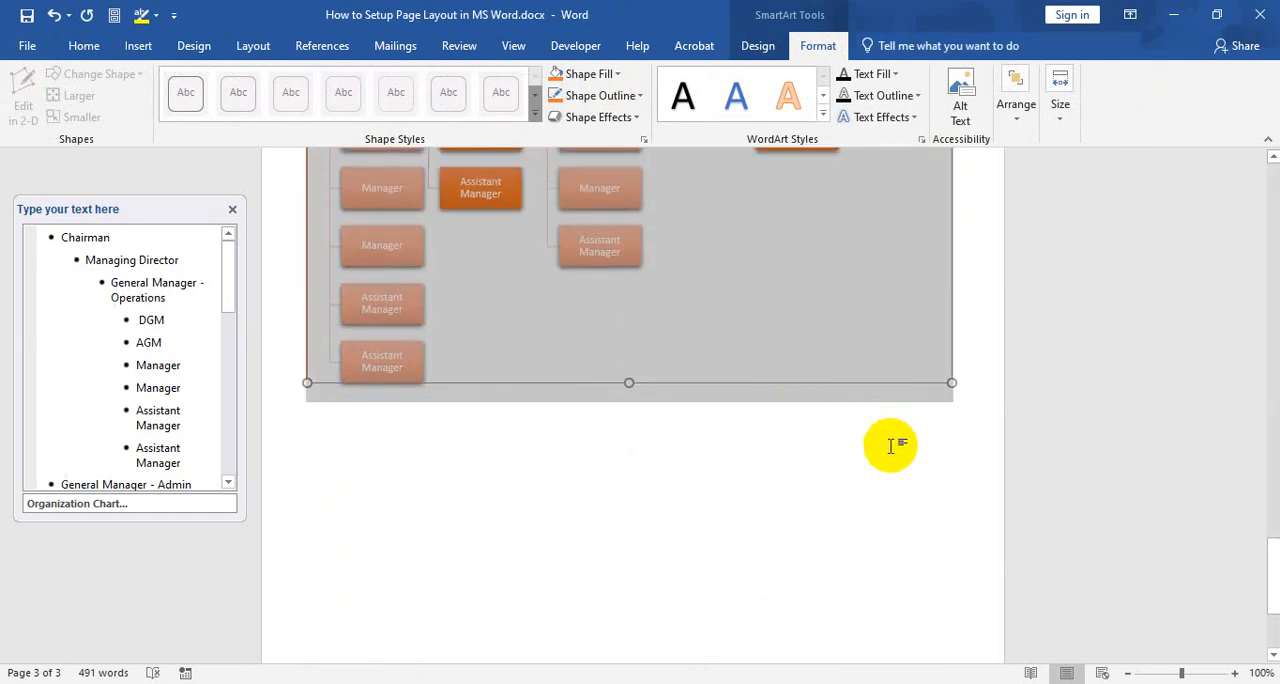
pyautogui.click(978, 342)
pyautogui.scroll(8, 923, 289)
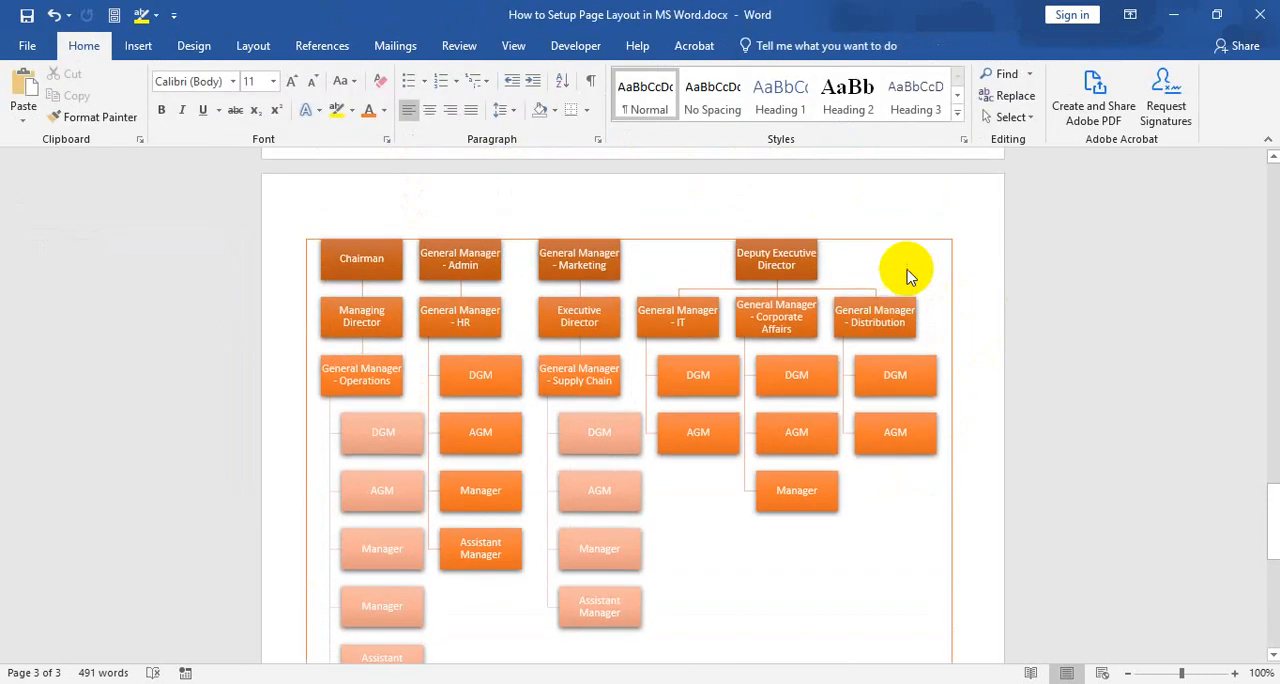
# Review the chart's text fill colors and its arrangement options, including alignment and text wrapping
pyautogui.click(715, 238)
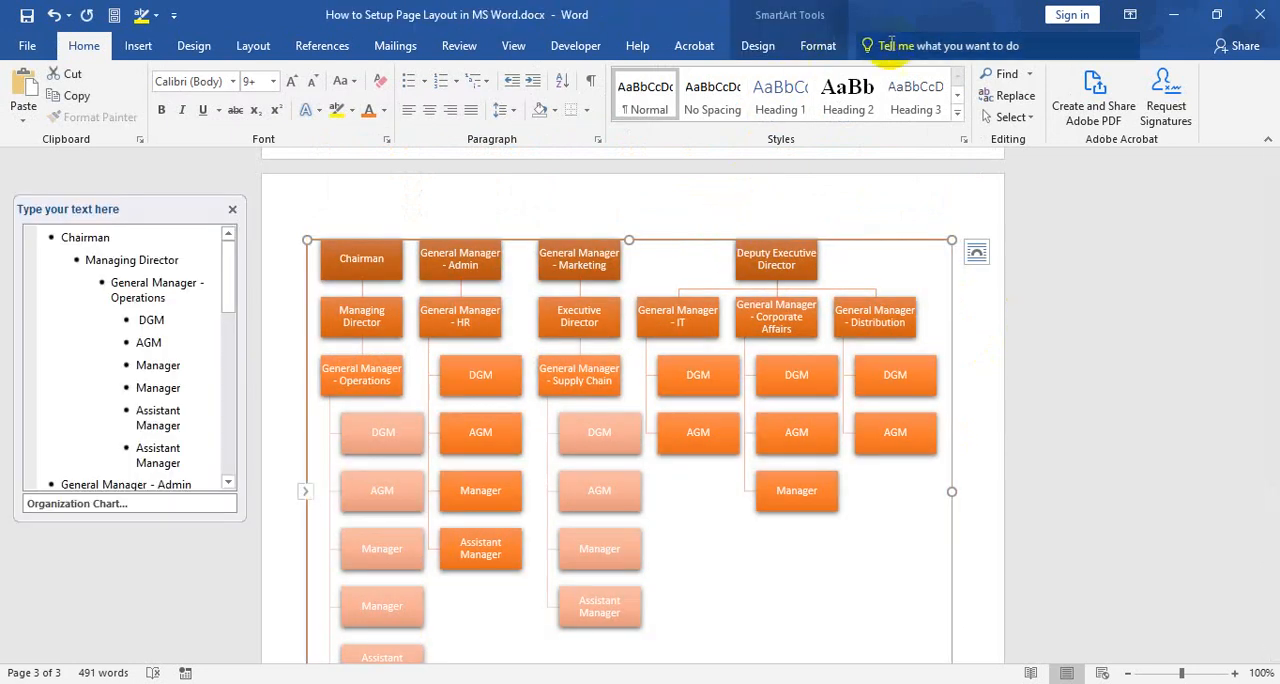
pyautogui.click(822, 46)
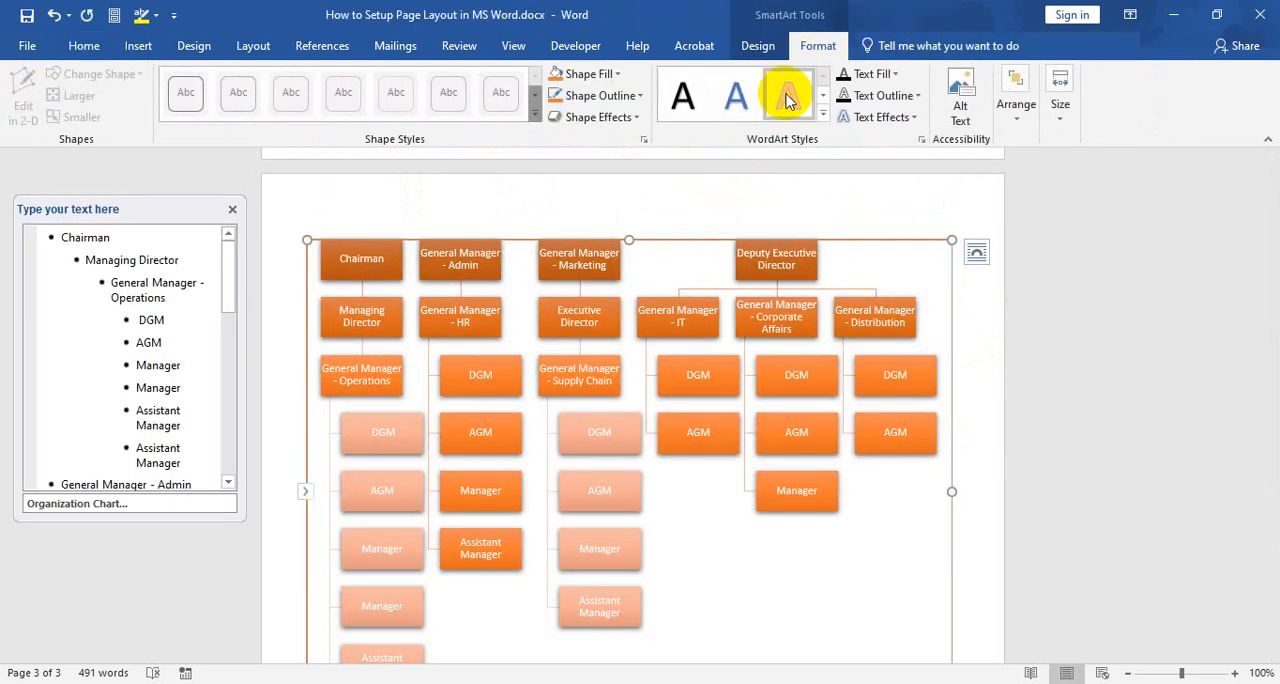
pyautogui.click(895, 75)
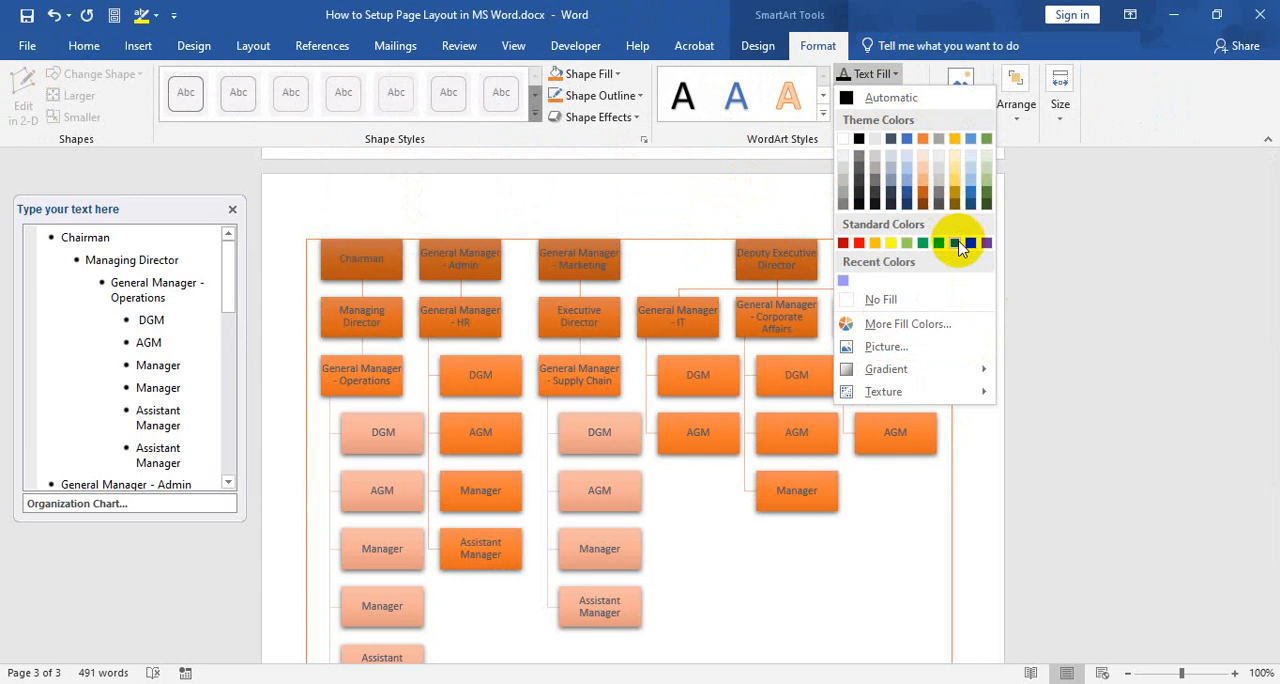
pyautogui.click(858, 80)
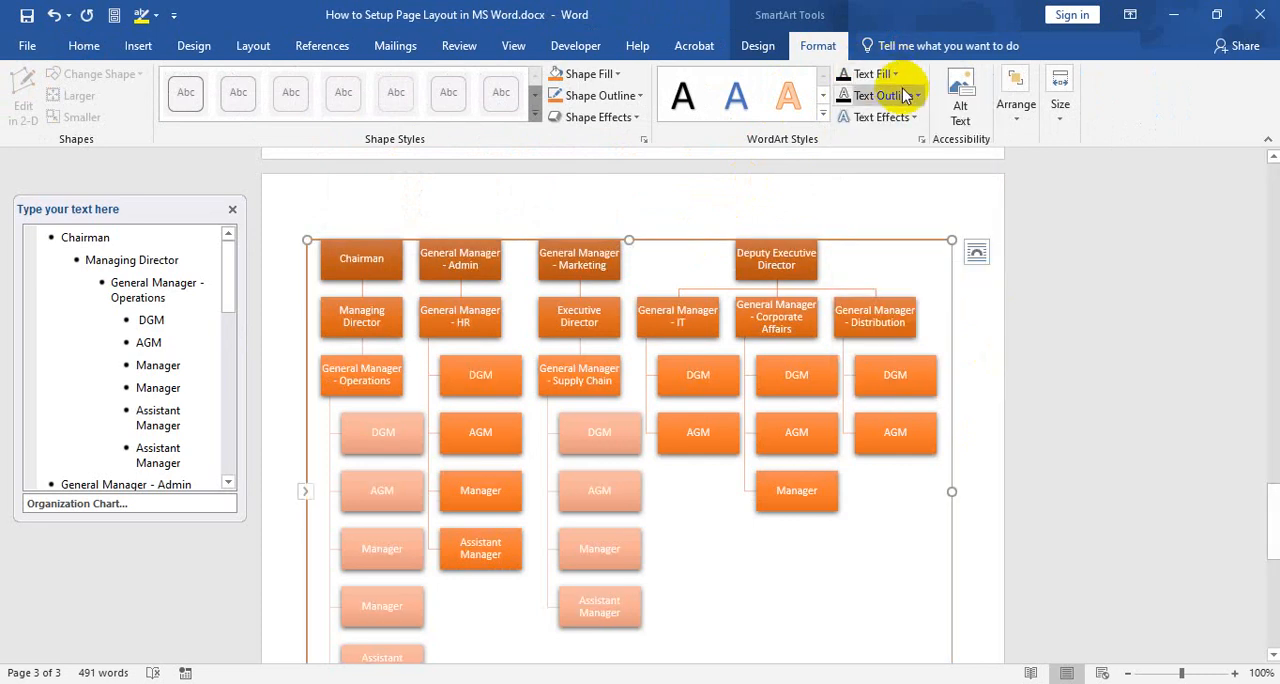
pyautogui.click(1015, 112)
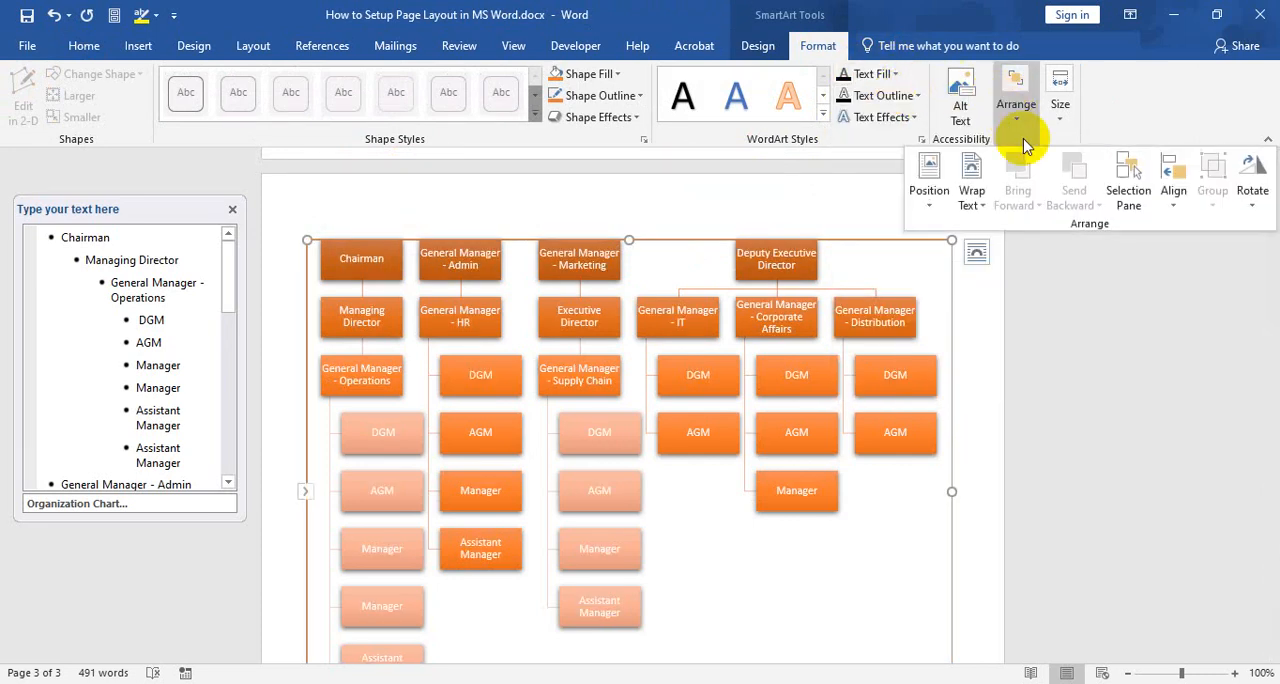
pyautogui.click(1175, 190)
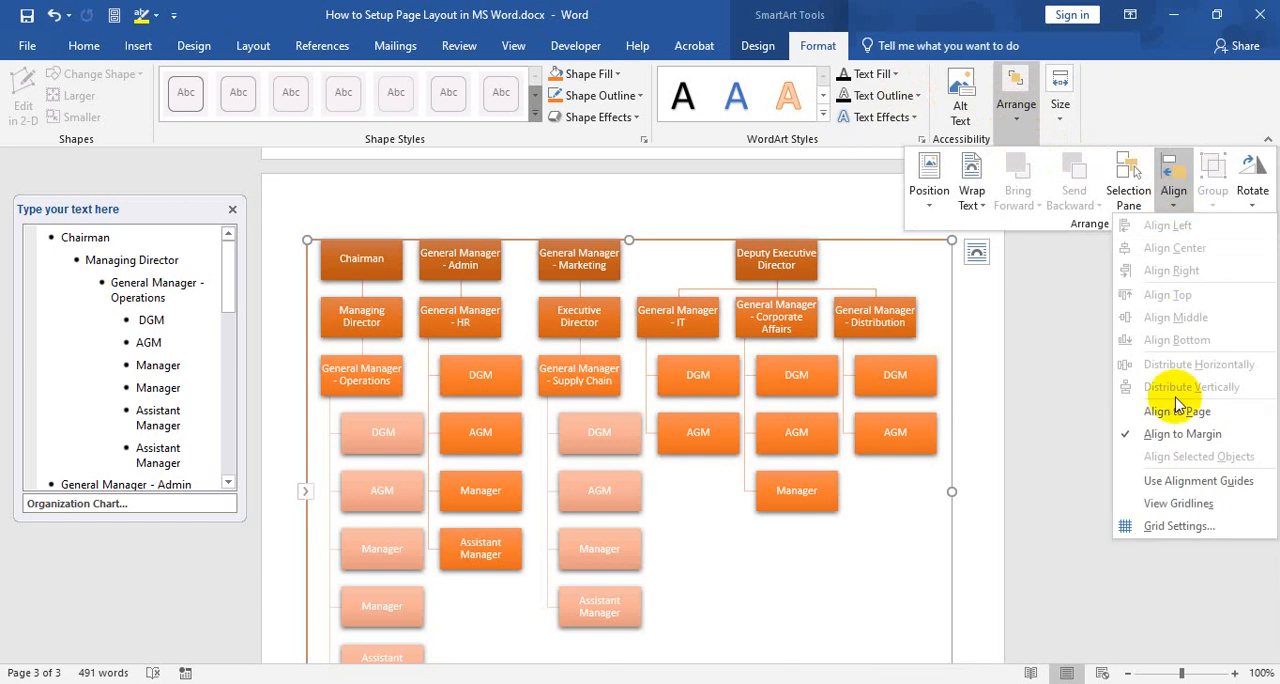
pyautogui.click(1172, 175)
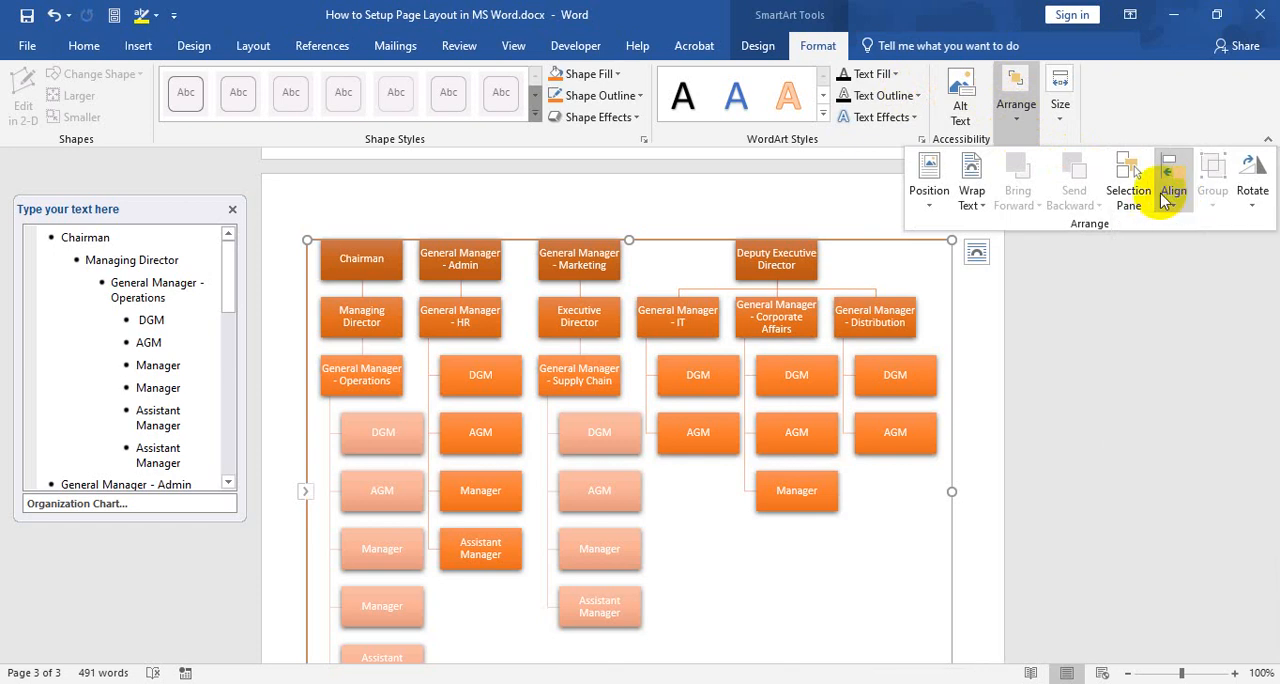
pyautogui.click(972, 195)
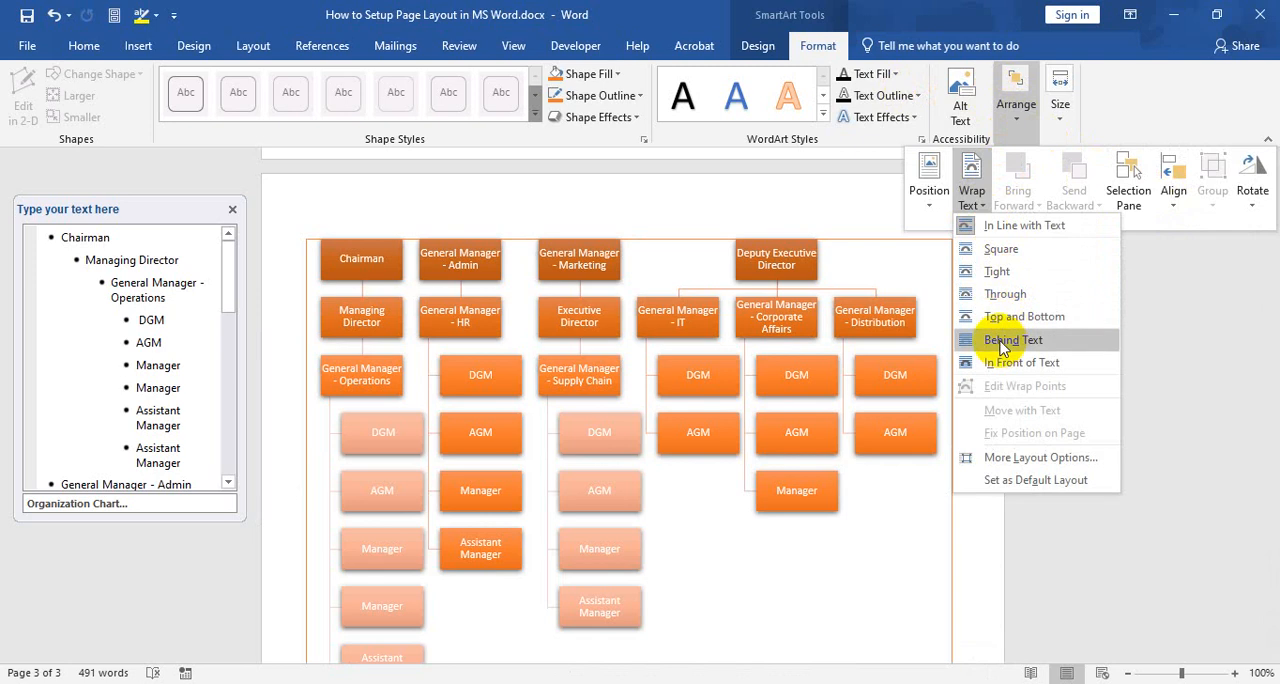
pyautogui.click(1018, 110)
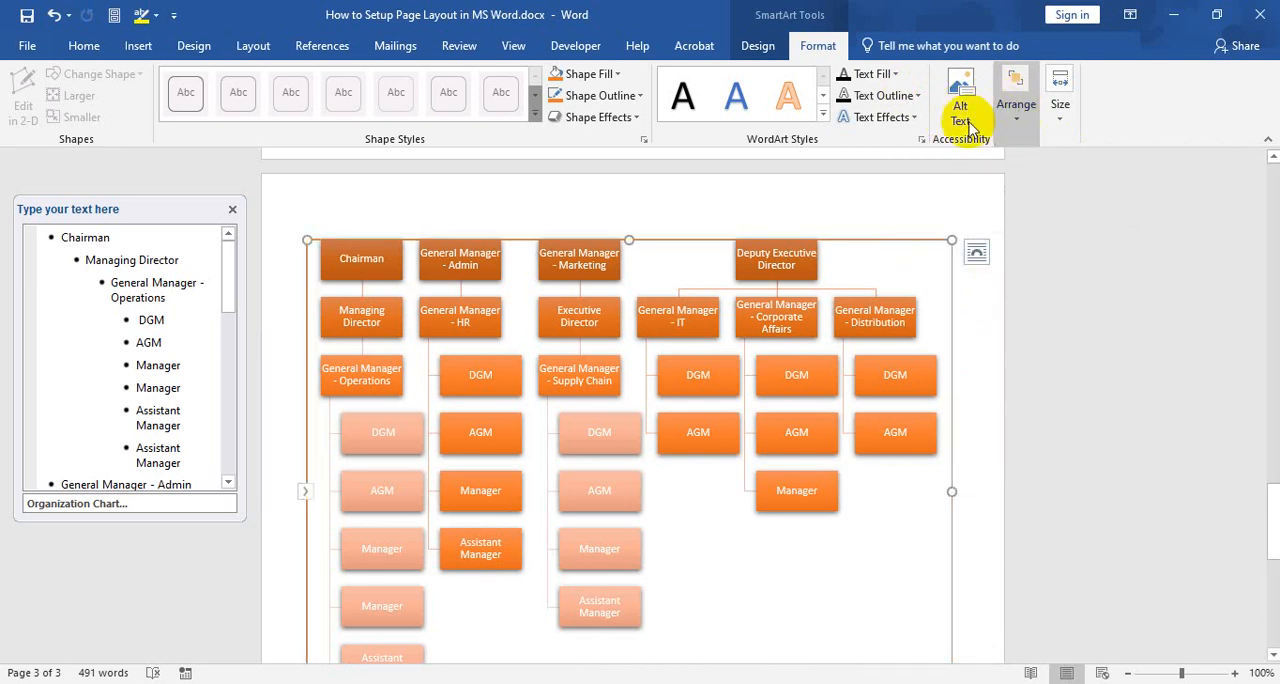
# Check the chart's outline down to General Manager - Distribution and close the SmartArt text pane
pyautogui.click(757, 47)
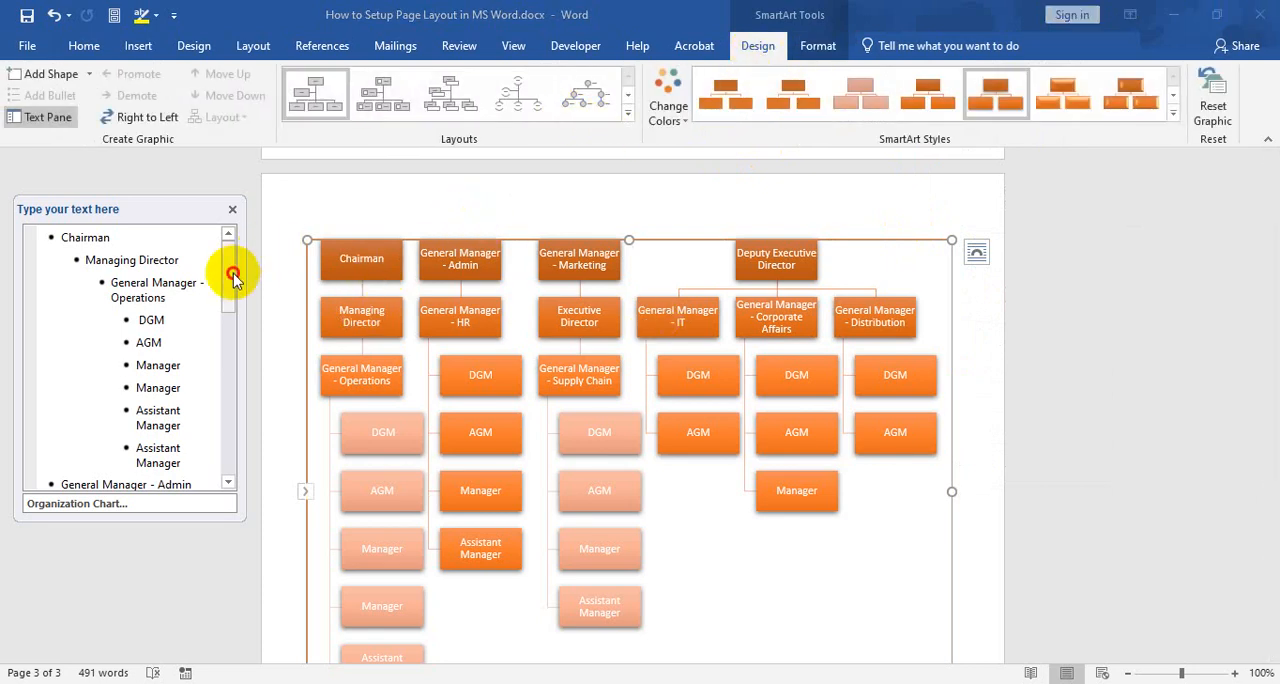
pyautogui.moveTo(229, 271); pyautogui.dragTo(231, 407)
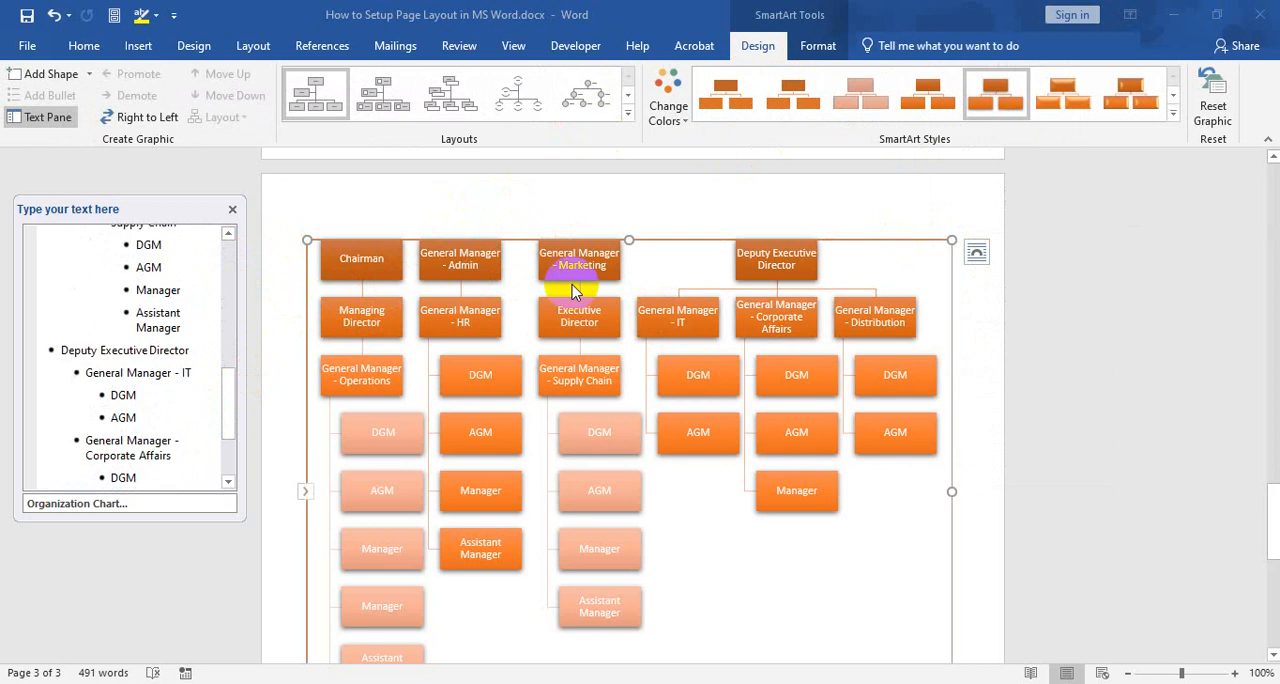
pyautogui.scroll(-2, 150, 423)
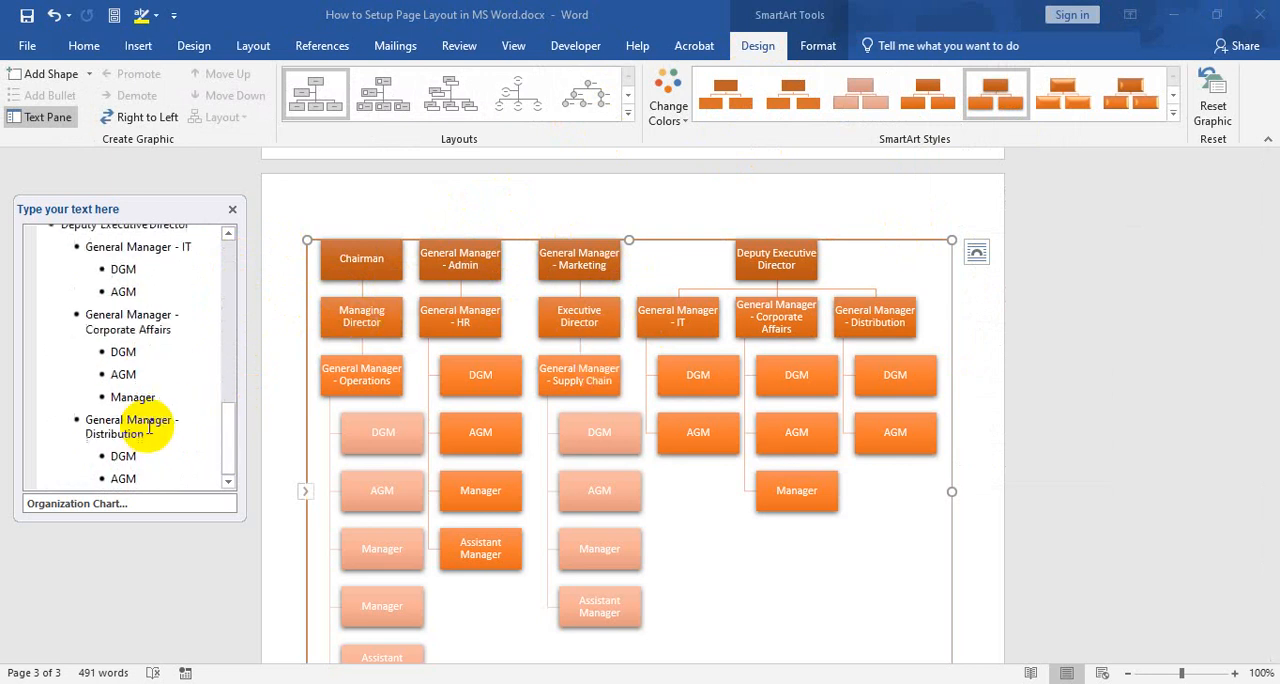
pyautogui.click(235, 210)
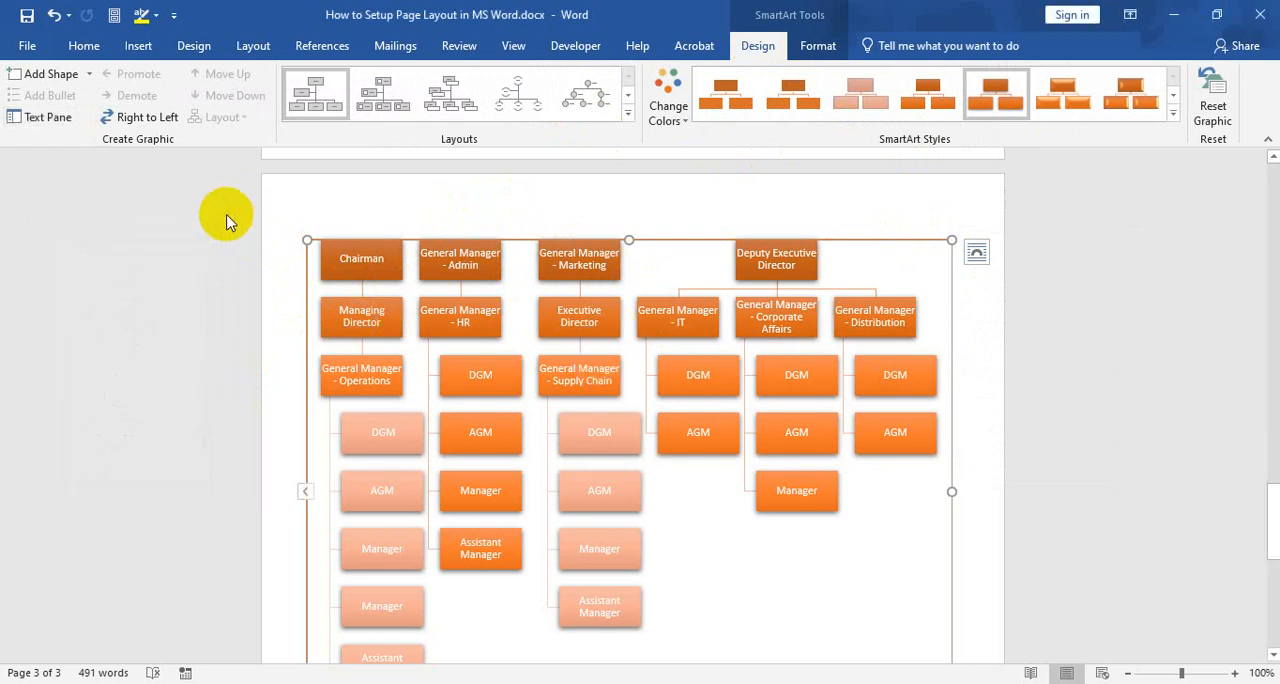
pyautogui.scroll(1, 706, 263)
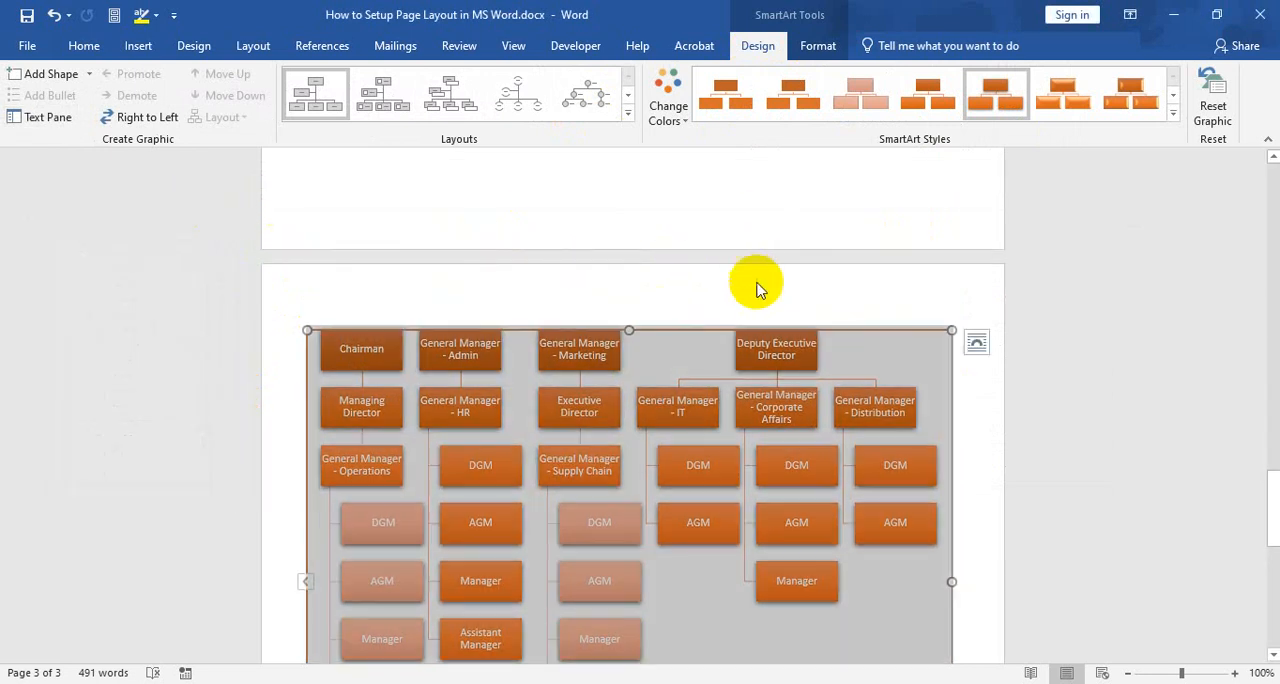
pyautogui.click(971, 392)
# Try to reposition the Manager box under General Manager - Corporate Affairs
pyautogui.scroll(-2, 900, 429)
pyautogui.click(796, 372)
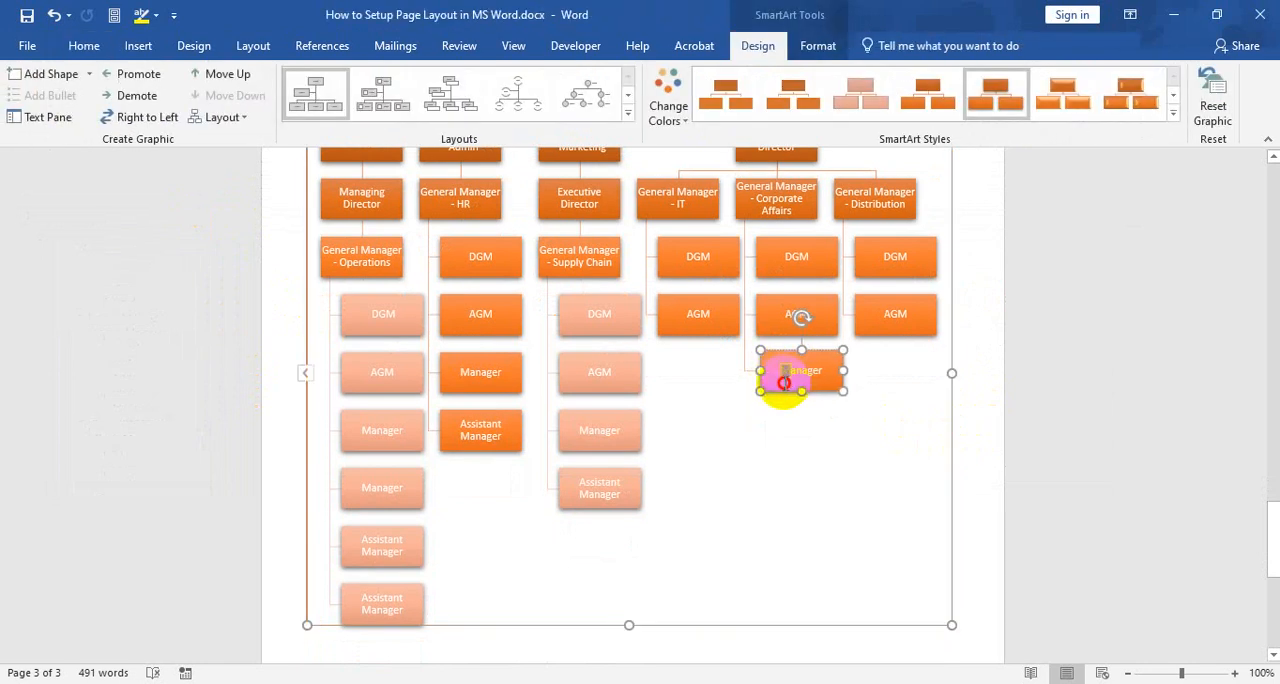
pyautogui.doubleClick(784, 381)
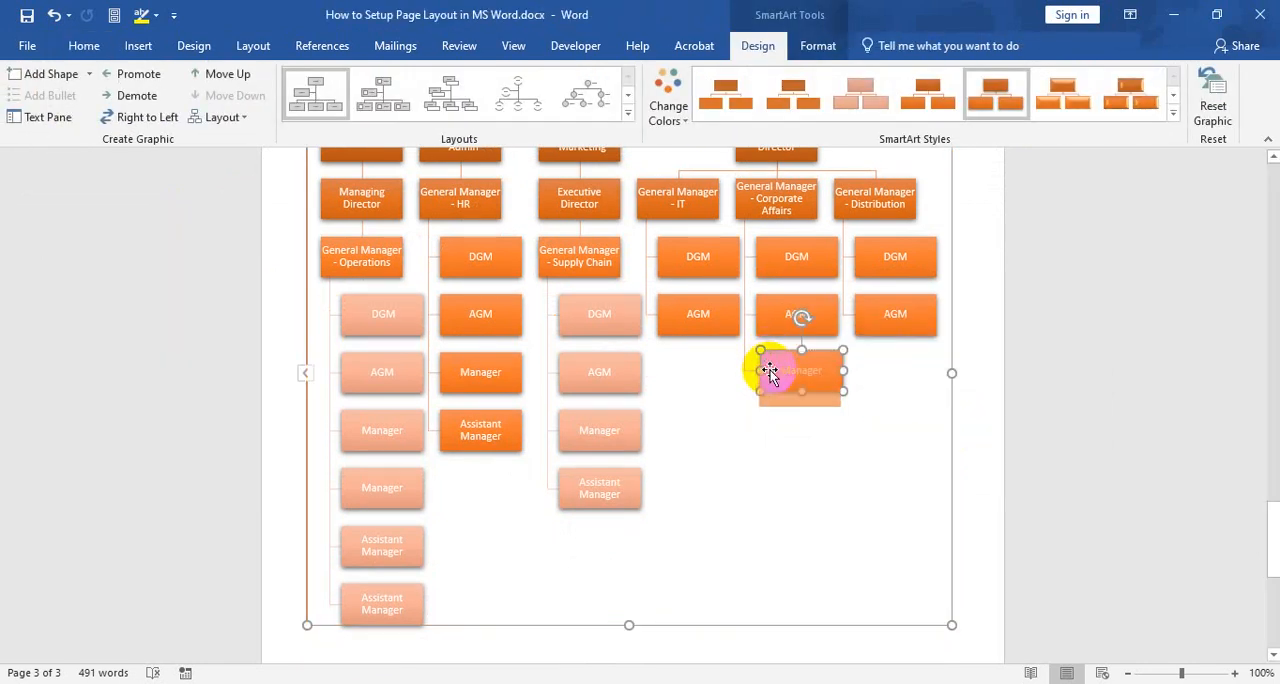
pyautogui.moveTo(768, 371); pyautogui.dragTo(817, 366)
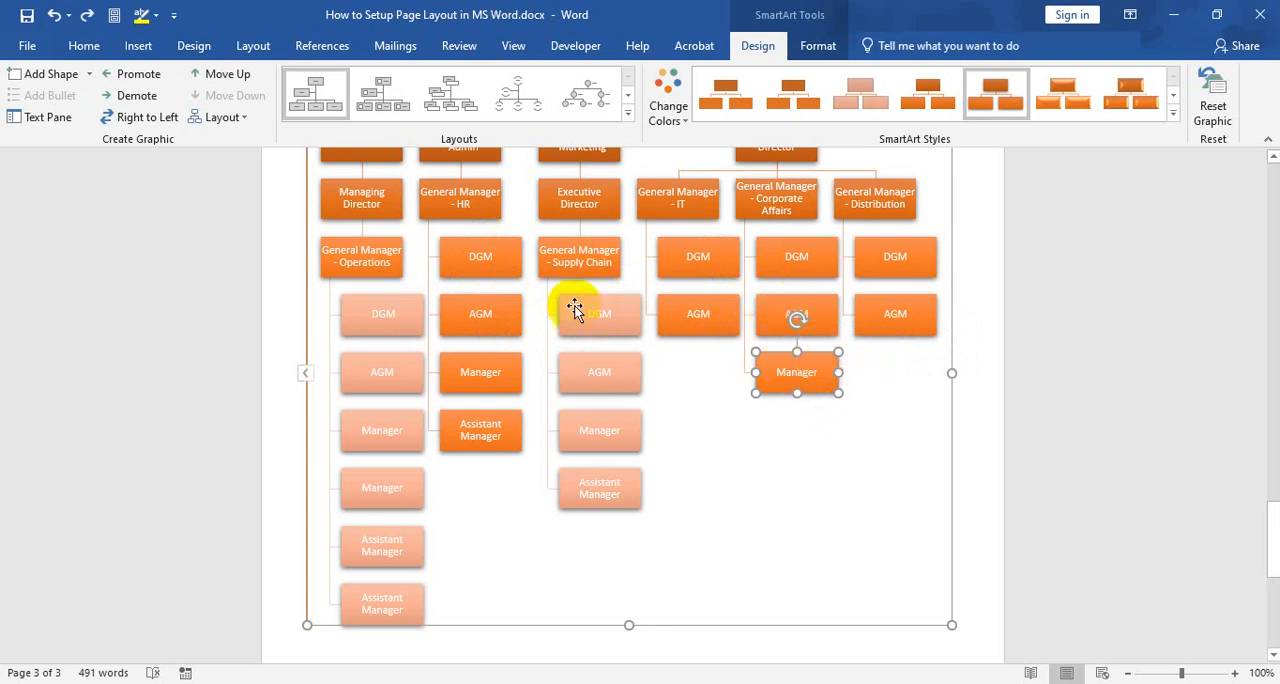
# Review the available SmartArt hierarchy layouts, keeping the current Organization Chart layout
pyautogui.scroll(2, 558, 307)
pyautogui.scroll(-2, 558, 307)
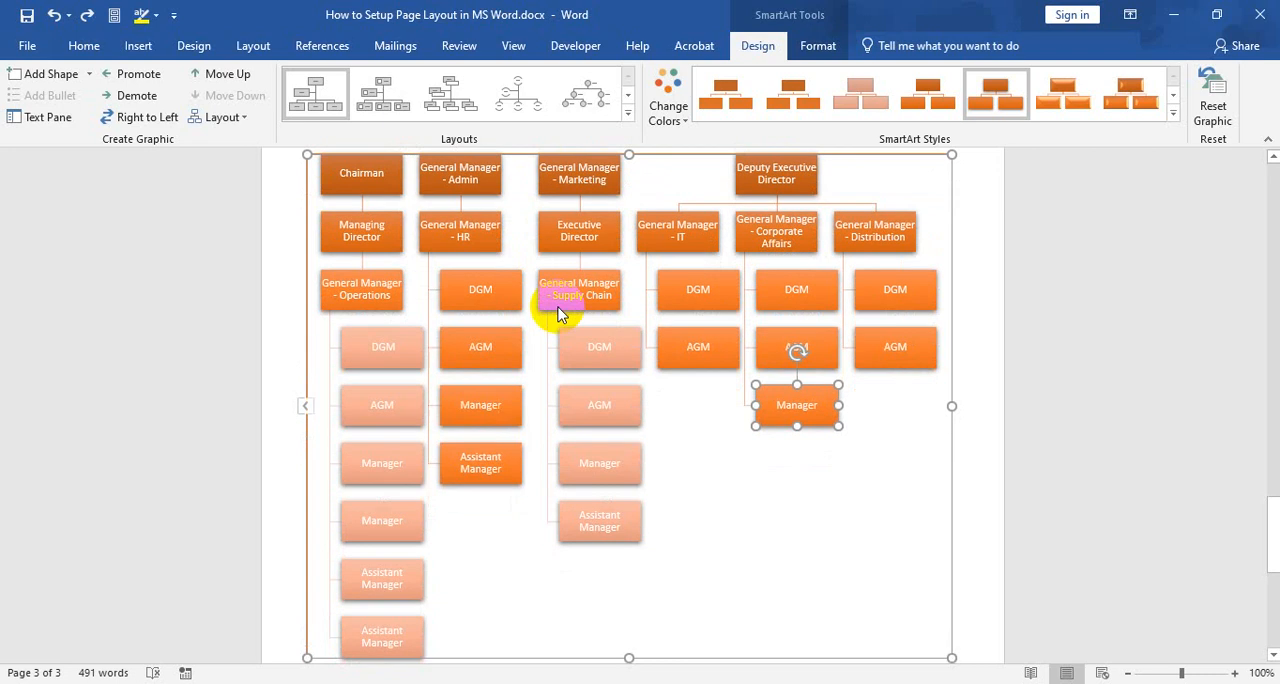
pyautogui.click(628, 113)
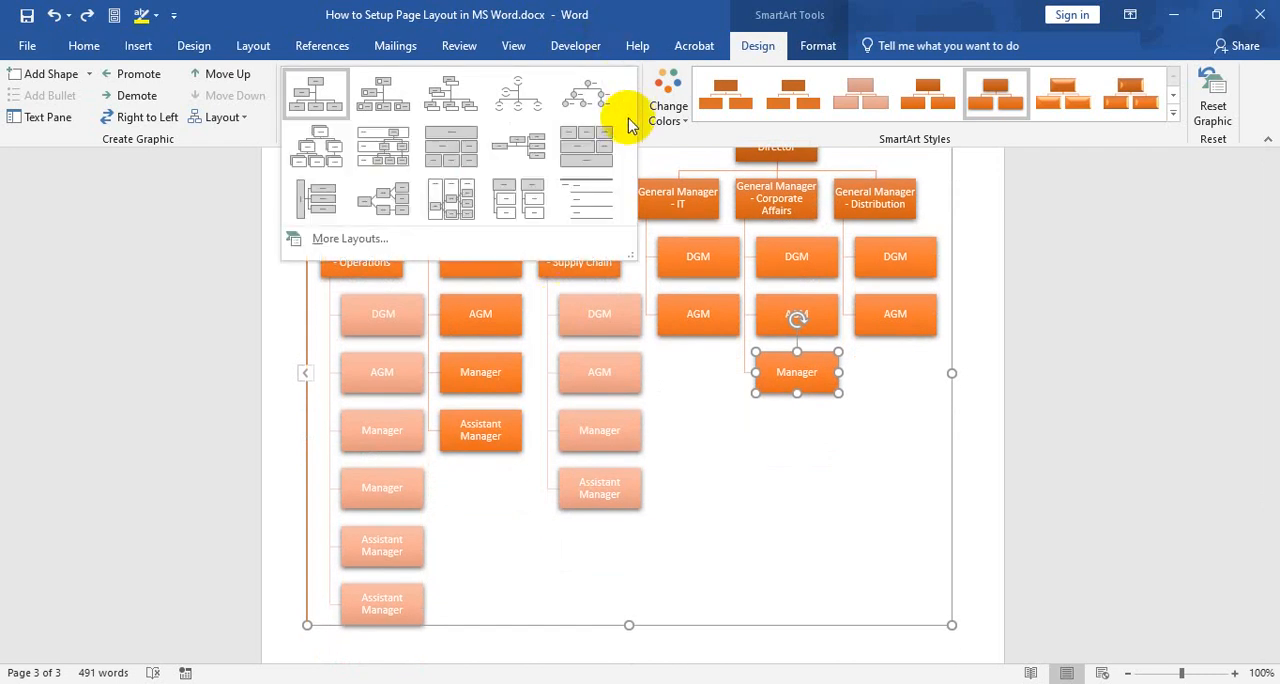
pyautogui.click(334, 112)
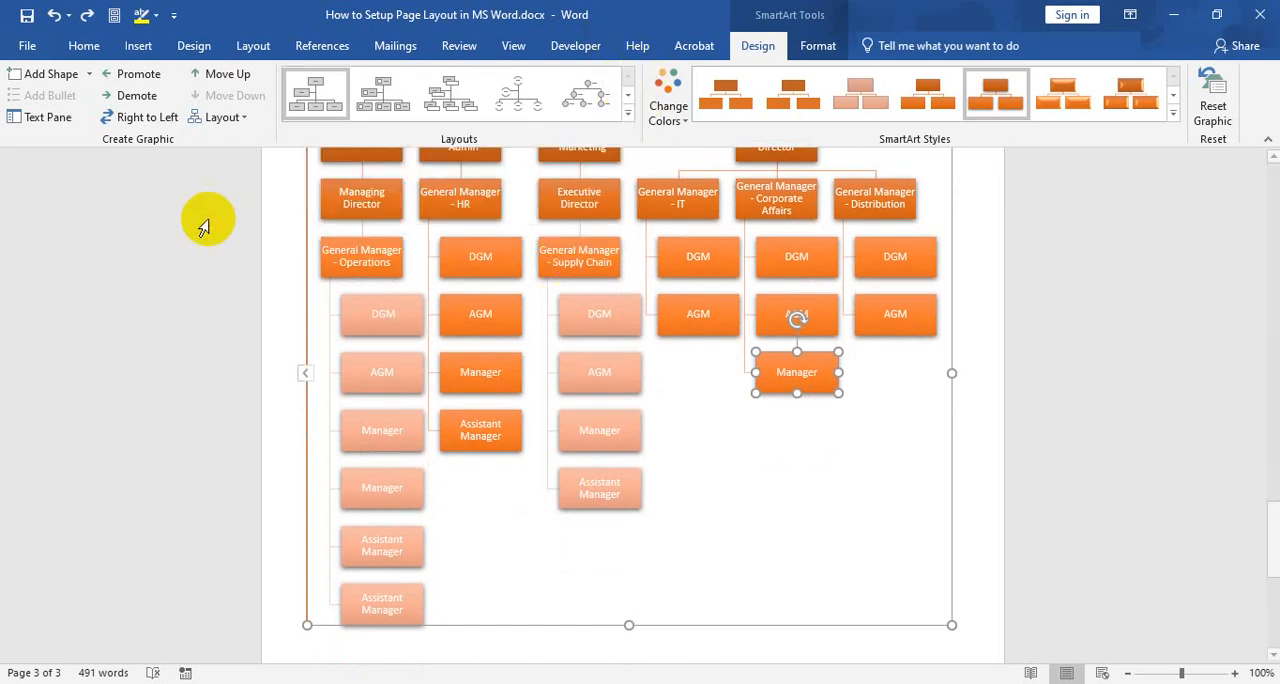
pyautogui.click(436, 190)
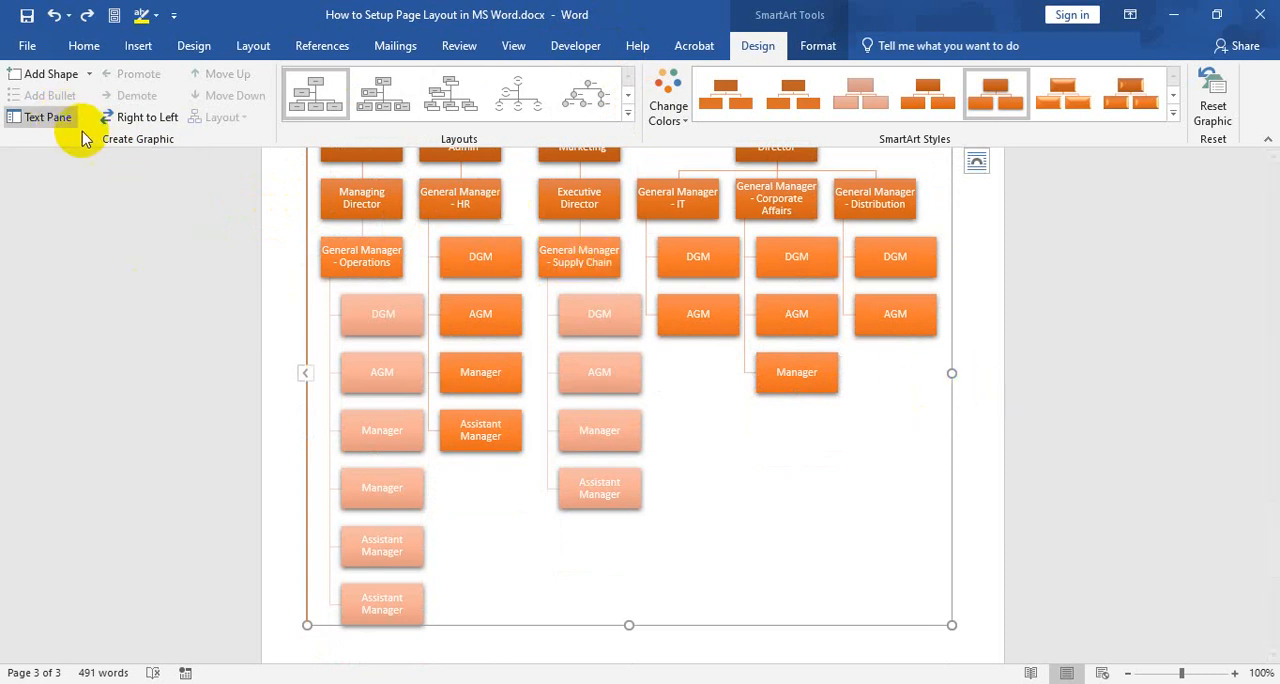
# Open the SmartArt text pane and review the chart's outline from Chairman down to General Manager - Supply Chain
pyautogui.scroll(2, 210, 310)
pyautogui.scroll(1, 210, 310)
pyautogui.click(45, 117)
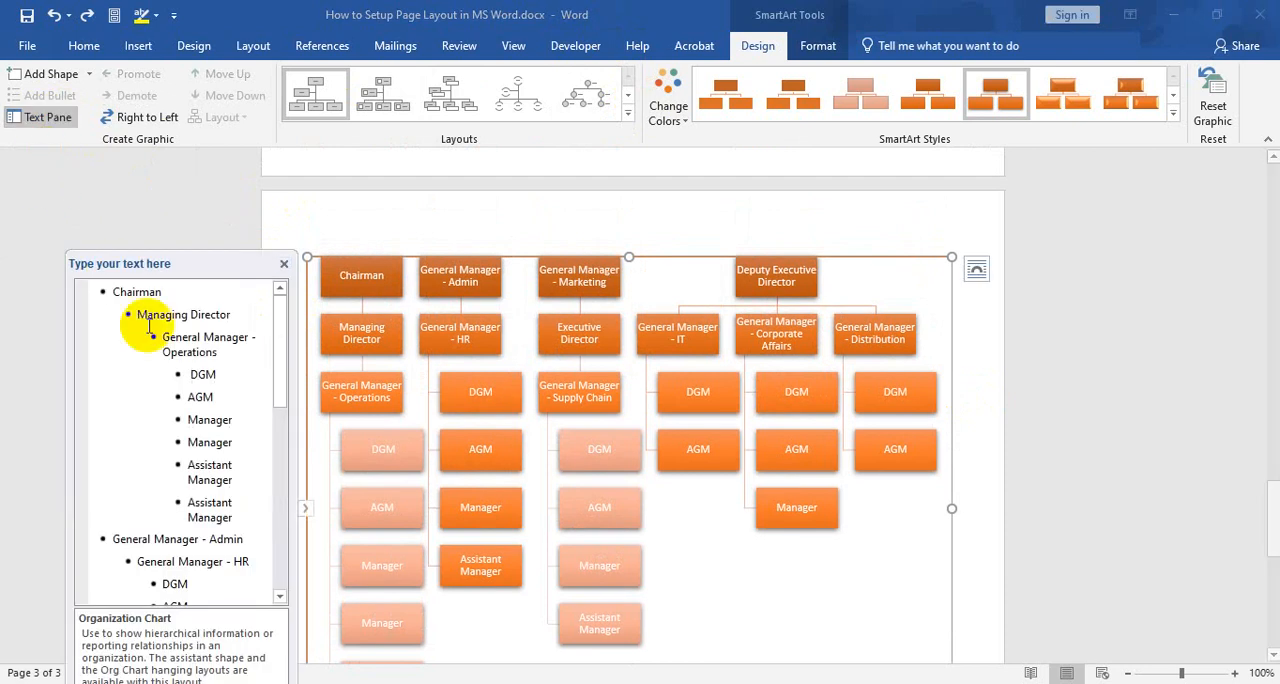
pyautogui.scroll(-3, 190, 380)
pyautogui.scroll(3, 205, 390)
pyautogui.scroll(1, 225, 388)
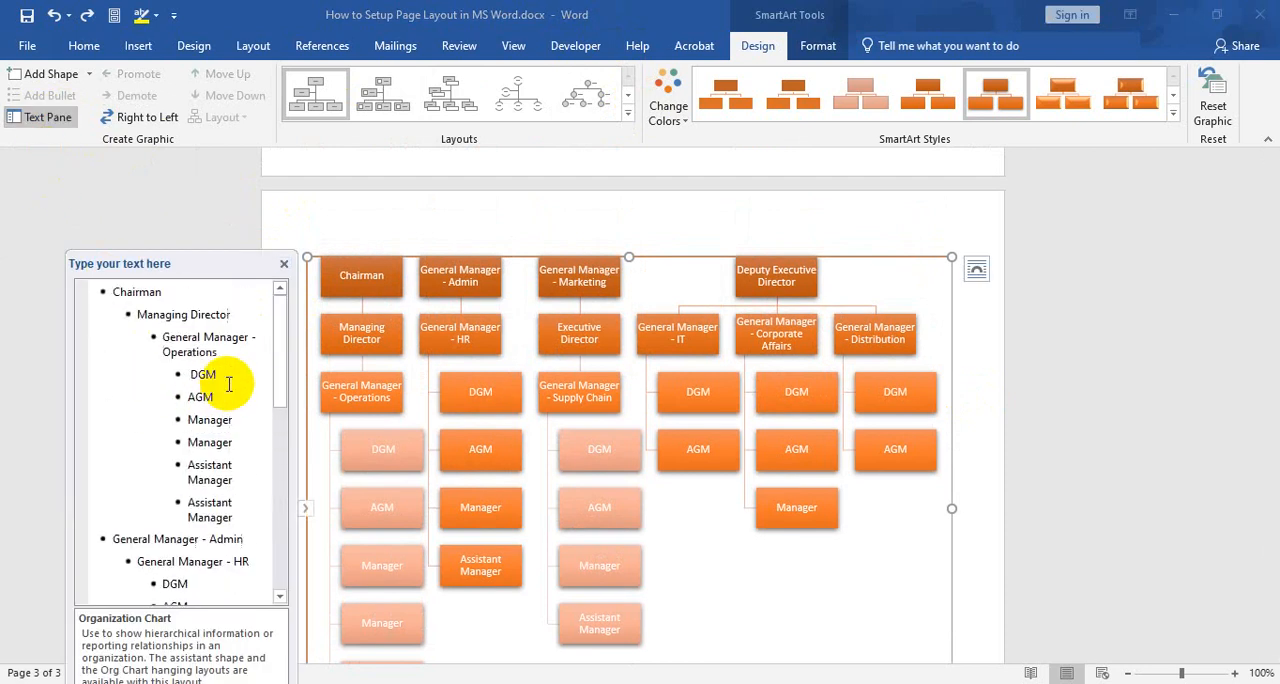
pyautogui.click(240, 502)
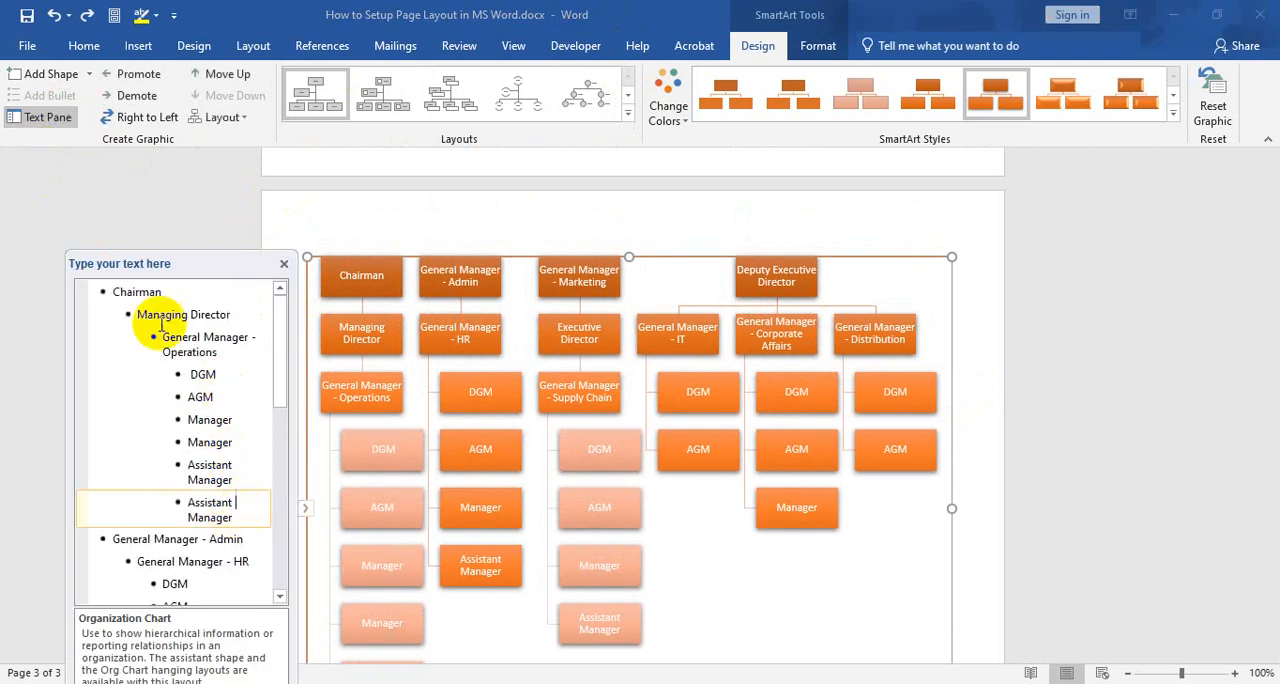
pyautogui.scroll(-3, 175, 434)
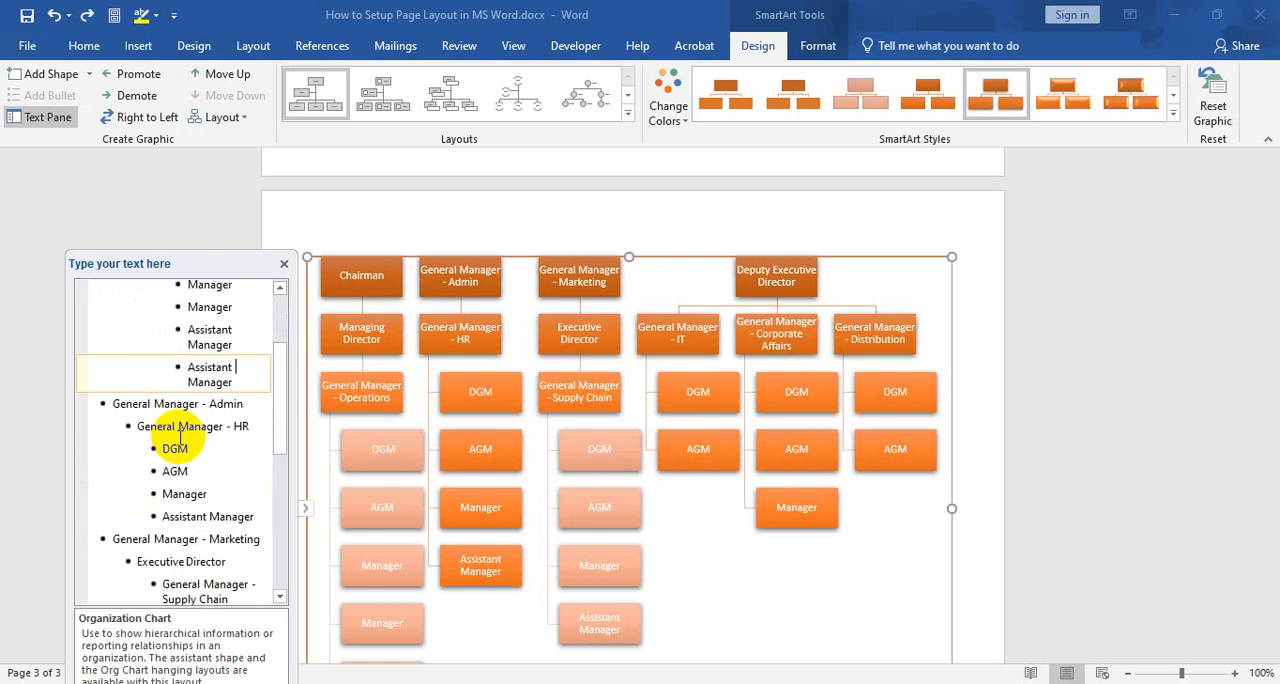
pyautogui.click(152, 541)
pyautogui.scroll(-5, 106, 500)
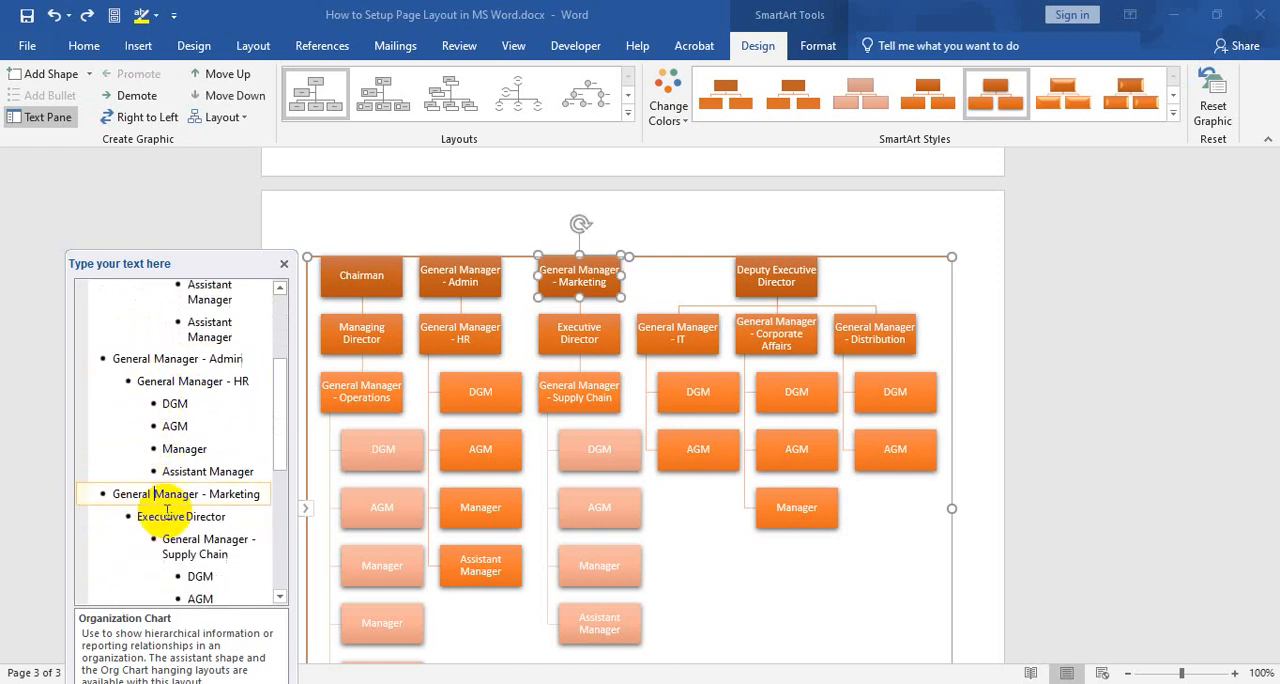
# Delete the Deputy Executive Director entry from the chart's outline
pyautogui.click(163, 500)
pyautogui.moveTo(103, 498); pyautogui.dragTo(247, 512)
pyautogui.press('BackSpace')
pyautogui.press('BackSpace')
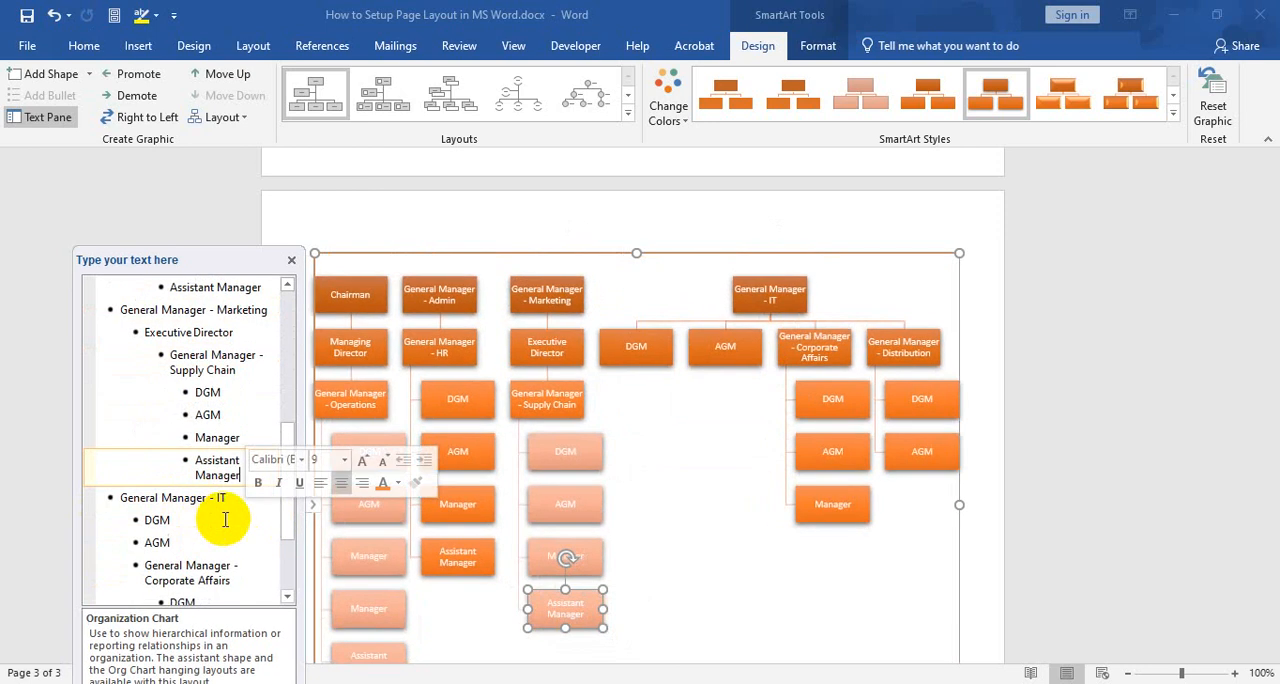
# Try to remove the General Manager - IT entry below the Supply Chain branch, and undo the erased text
pyautogui.scroll(-3, 240, 516)
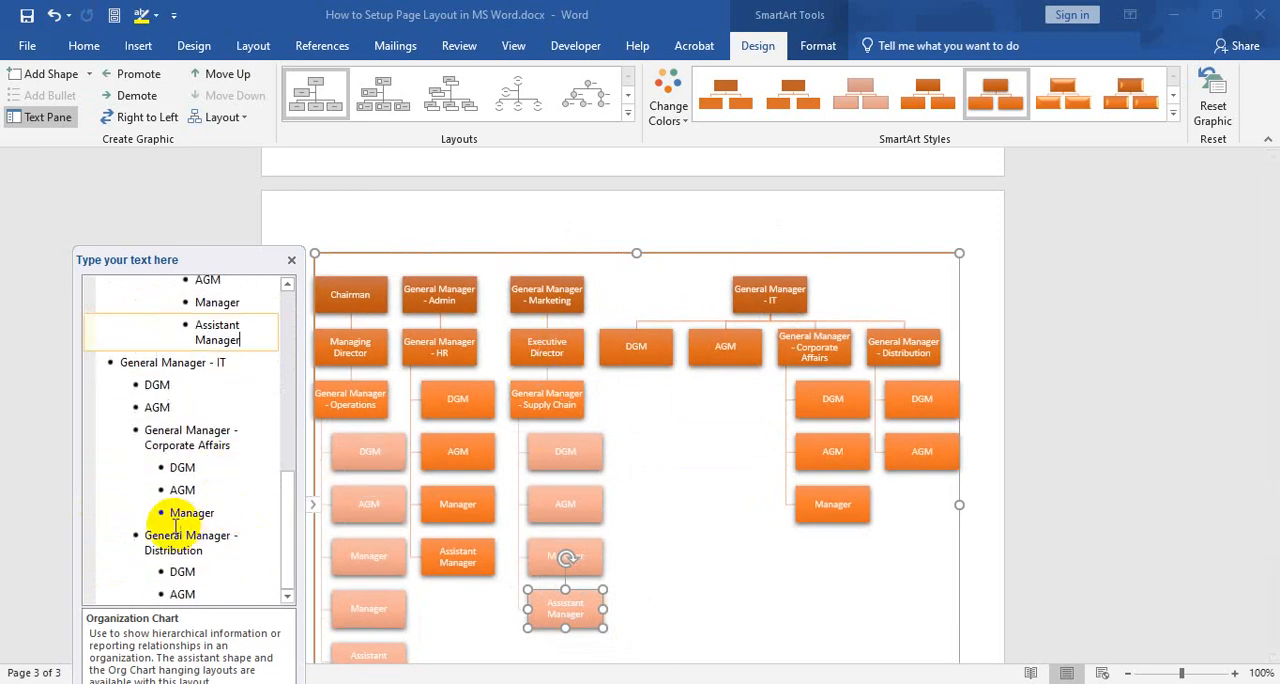
pyautogui.scroll(1, 165, 440)
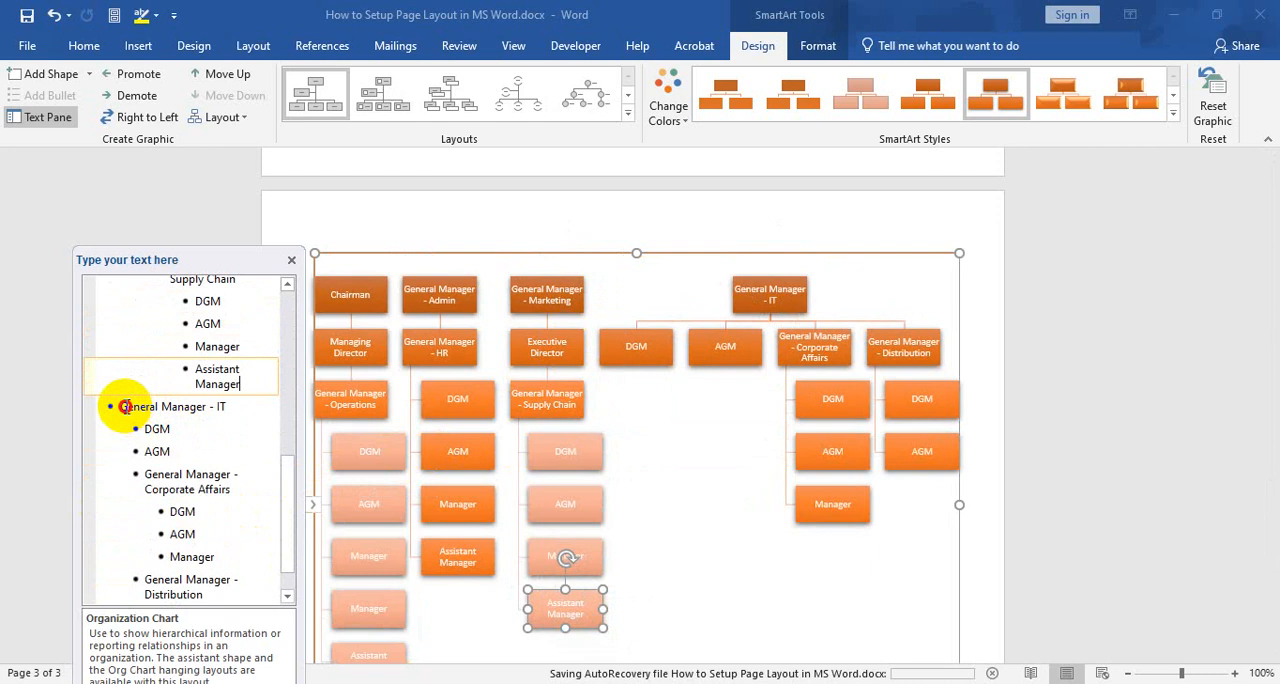
pyautogui.moveTo(112, 406); pyautogui.dragTo(229, 405)
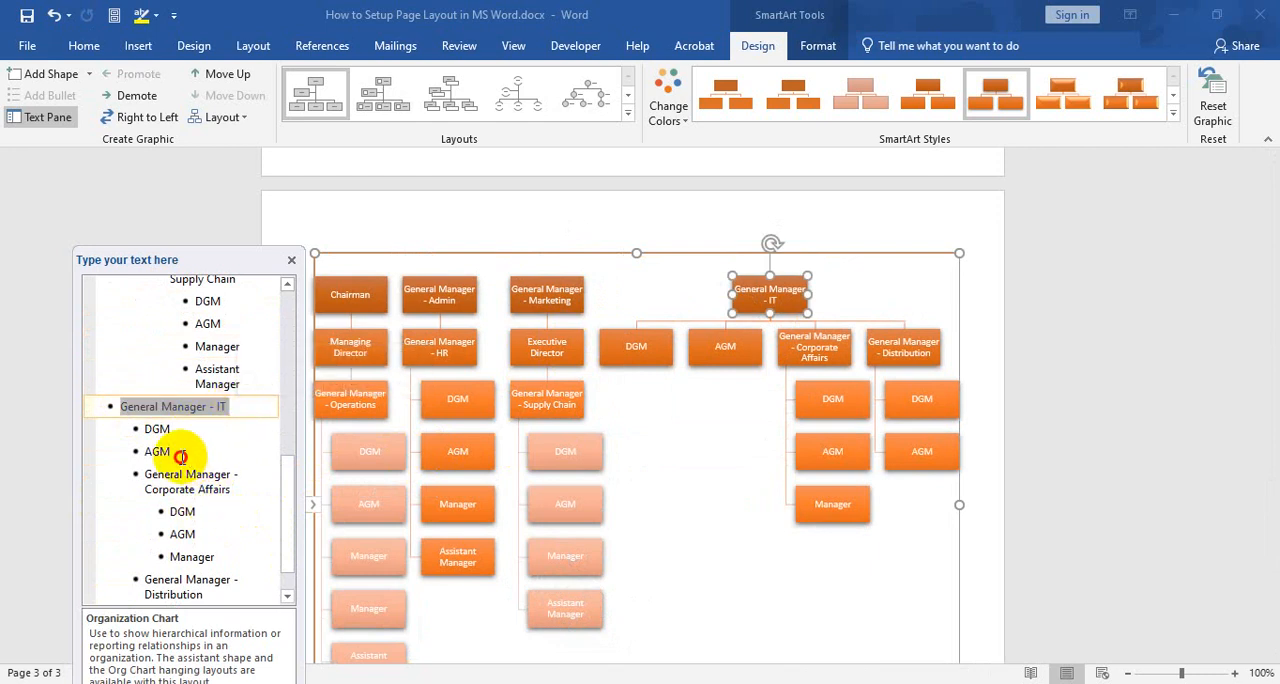
pyautogui.moveTo(180, 451); pyautogui.dragTo(157, 428)
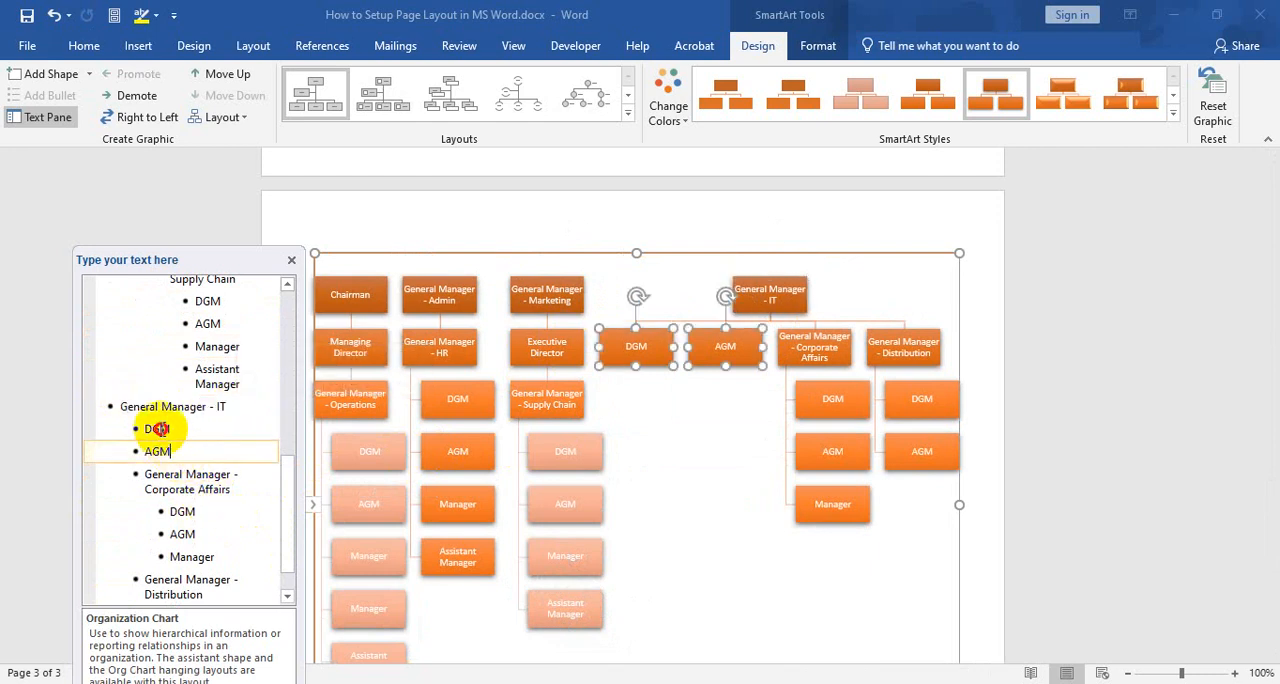
pyautogui.click(240, 405)
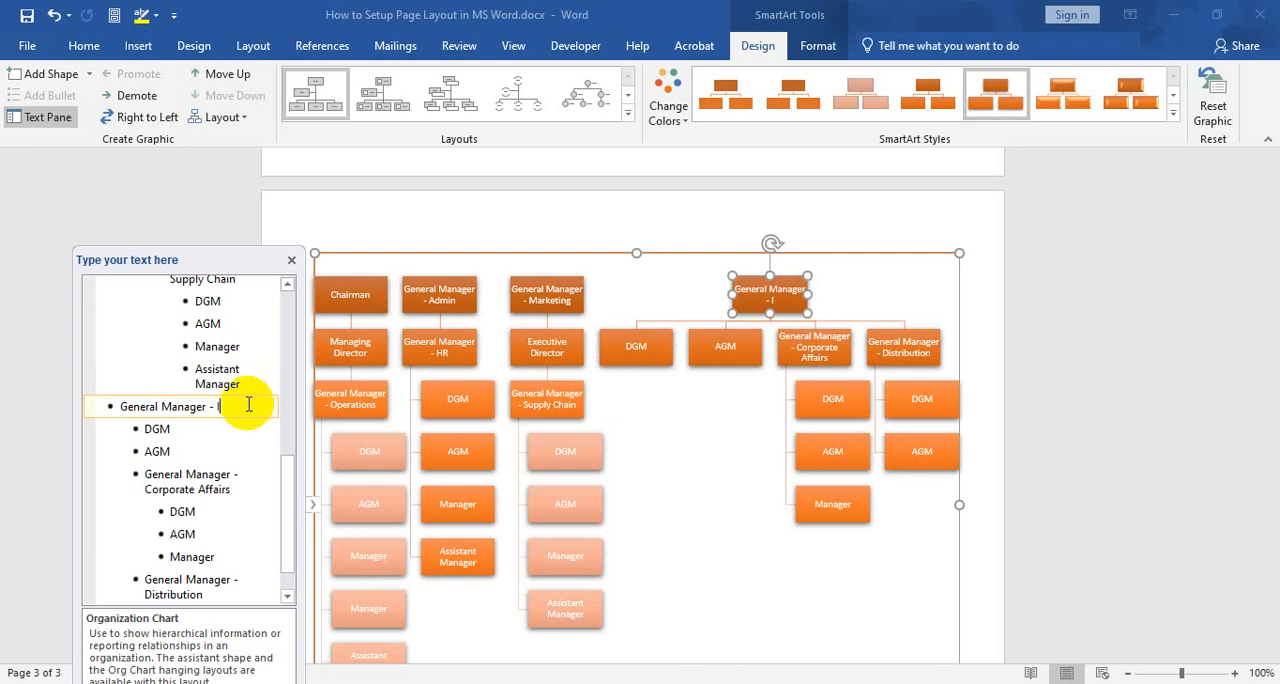
pyautogui.press('BackSpace')
pyautogui.press('BackSpace')
pyautogui.press('BackSpace')
pyautogui.press('BackSpace')
pyautogui.press('BackSpace')
pyautogui.press('BackSpace')
pyautogui.press('BackSpace')
pyautogui.press('BackSpace')
pyautogui.press('BackSpace')
pyautogui.press('BackSpace')
pyautogui.press('BackSpace')
pyautogui.press('BackSpace')
pyautogui.press('BackSpace')
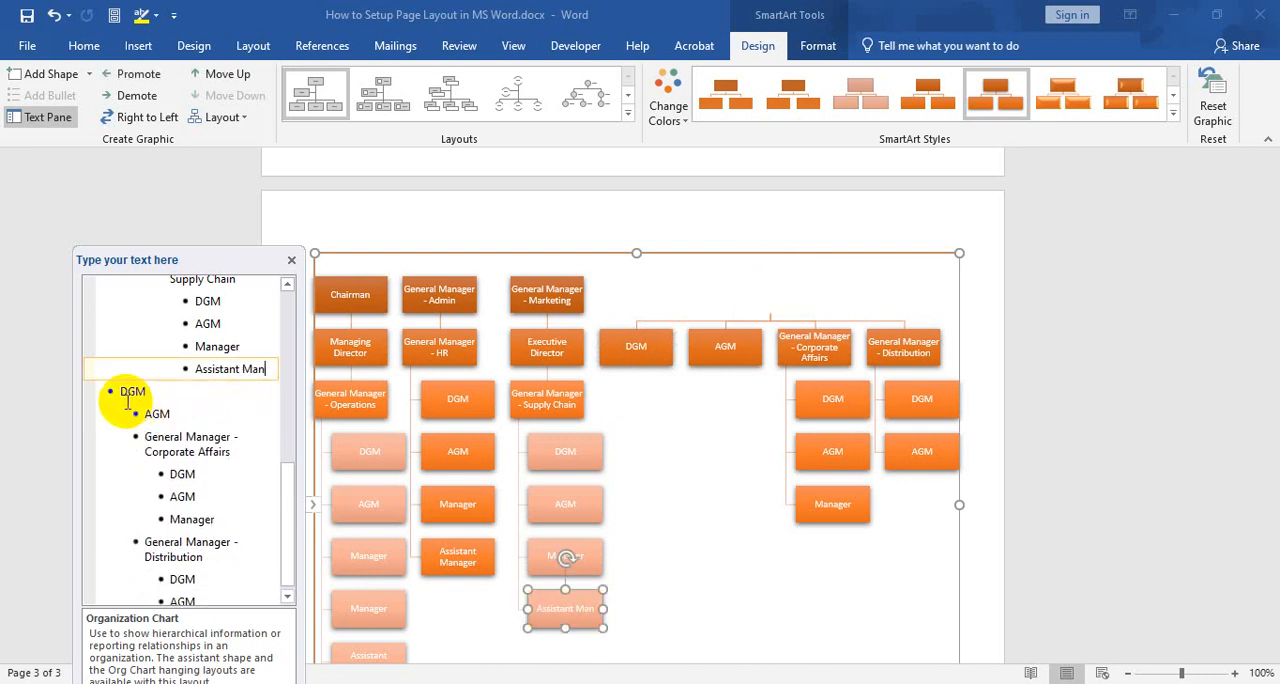
pyautogui.hotkey('ctrl', 'z')
pyautogui.hotkey('ctrl', 'z')
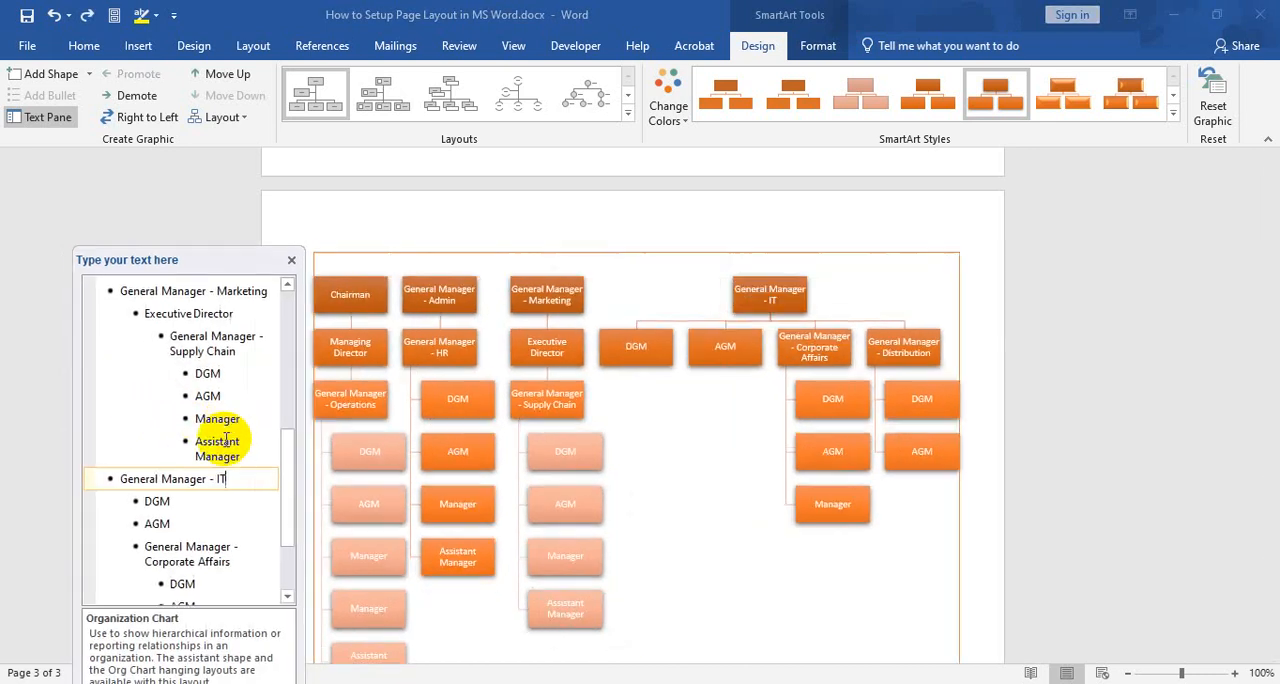
# Delete the whole General Manager - IT entry from the chart's outline
pyautogui.moveTo(237, 478); pyautogui.dragTo(103, 477)
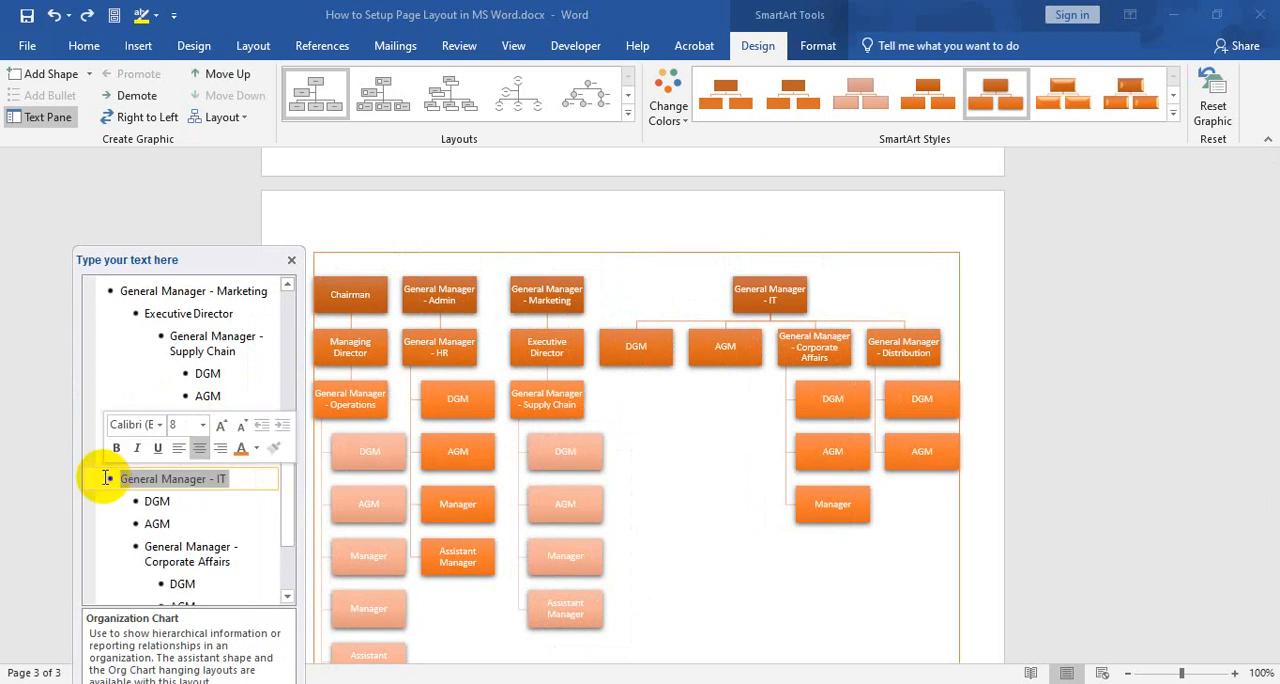
pyautogui.press('BackSpace')
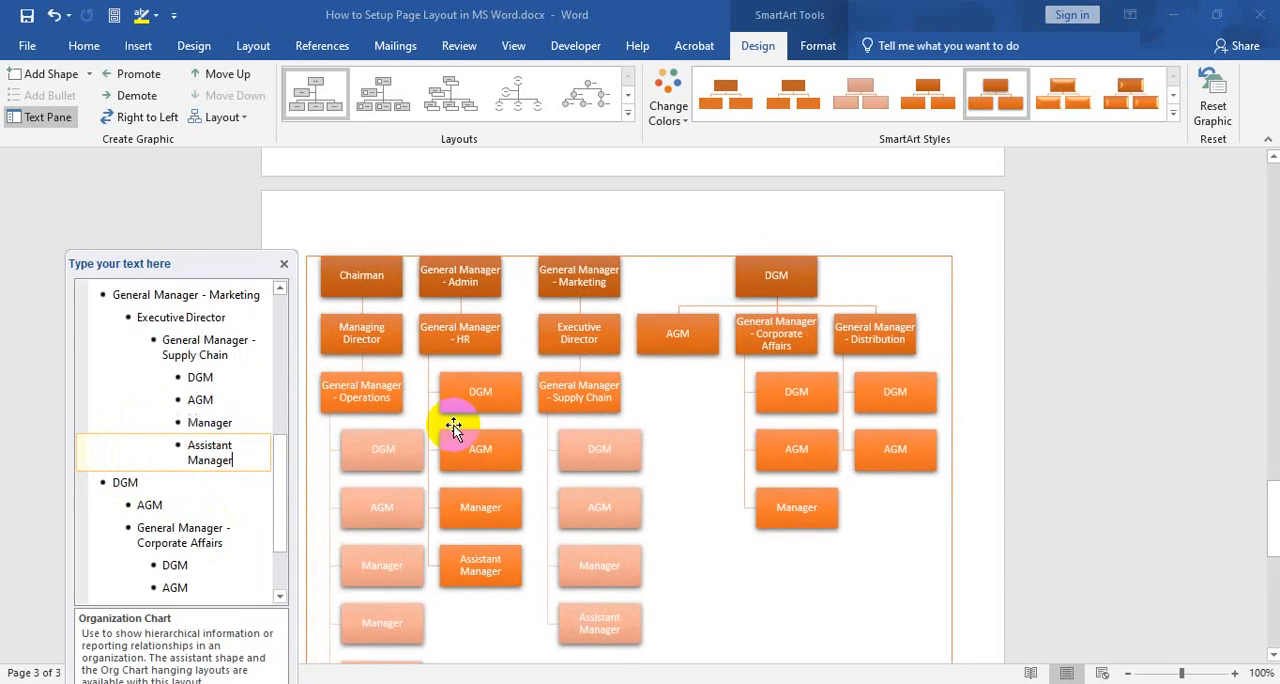
pyautogui.click(72, 422)
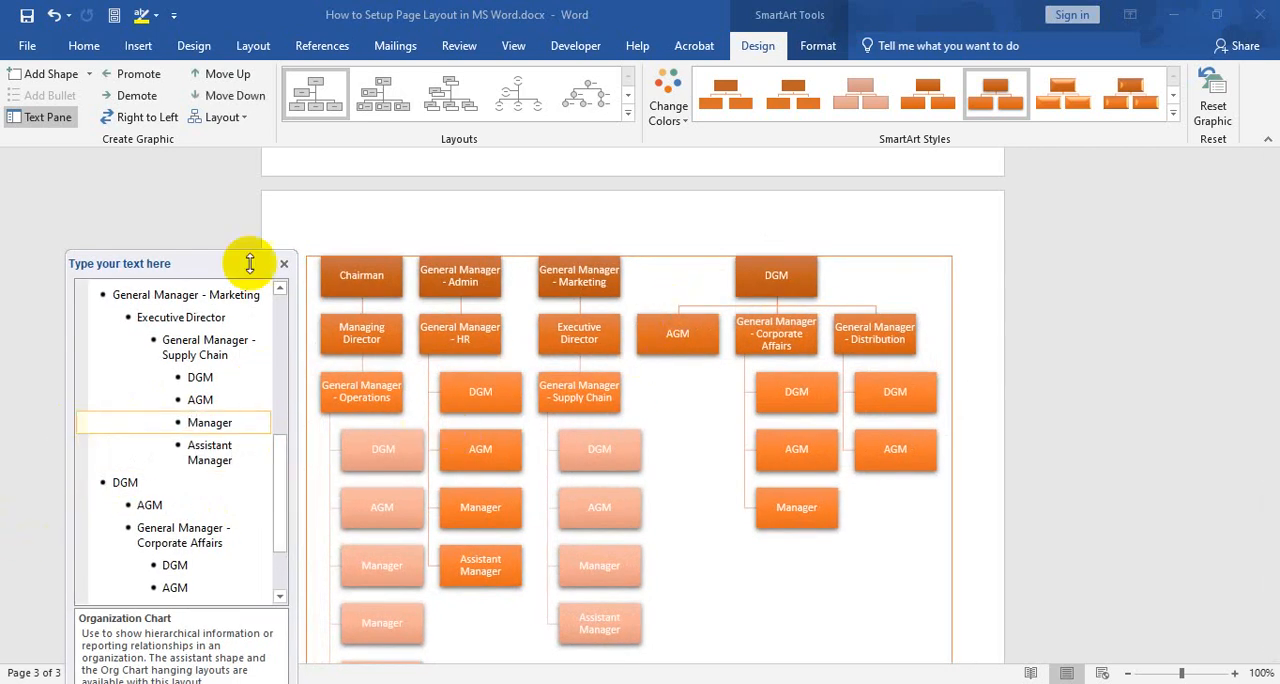
# Close the SmartArt text pane and check the chart down to its lowest boxes
pyautogui.moveTo(249, 261); pyautogui.dragTo(201, 202)
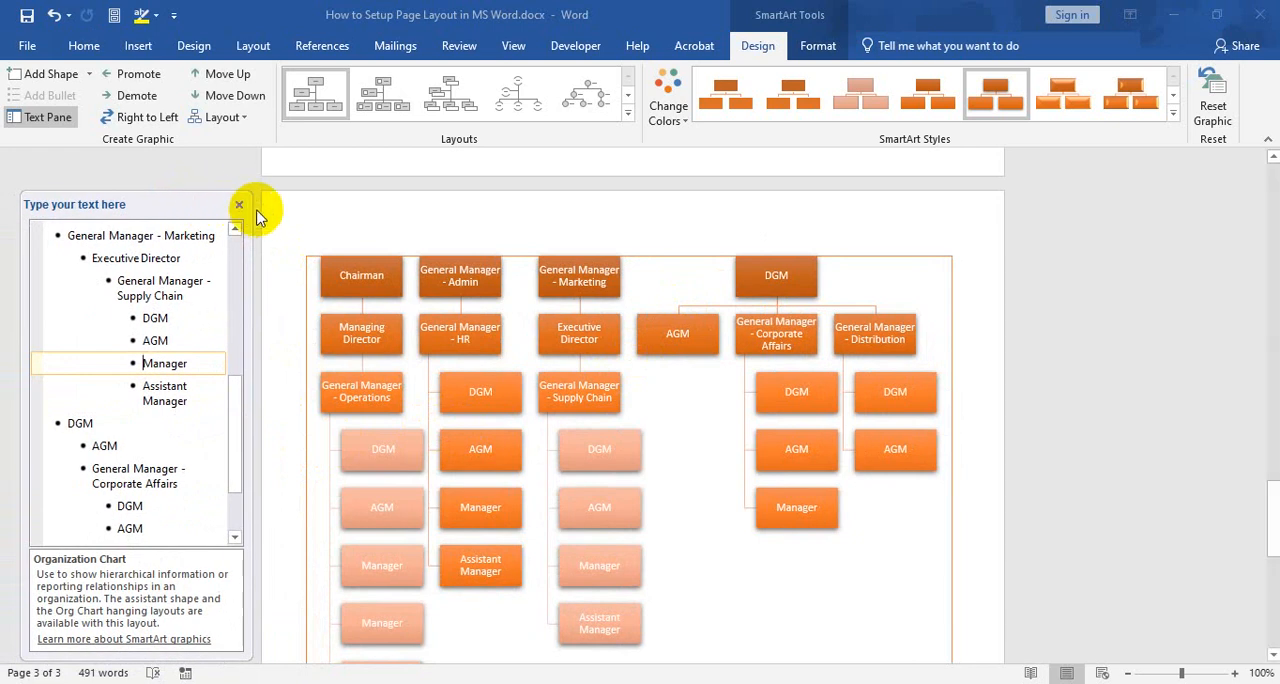
pyautogui.click(240, 206)
pyautogui.scroll(-2, 543, 354)
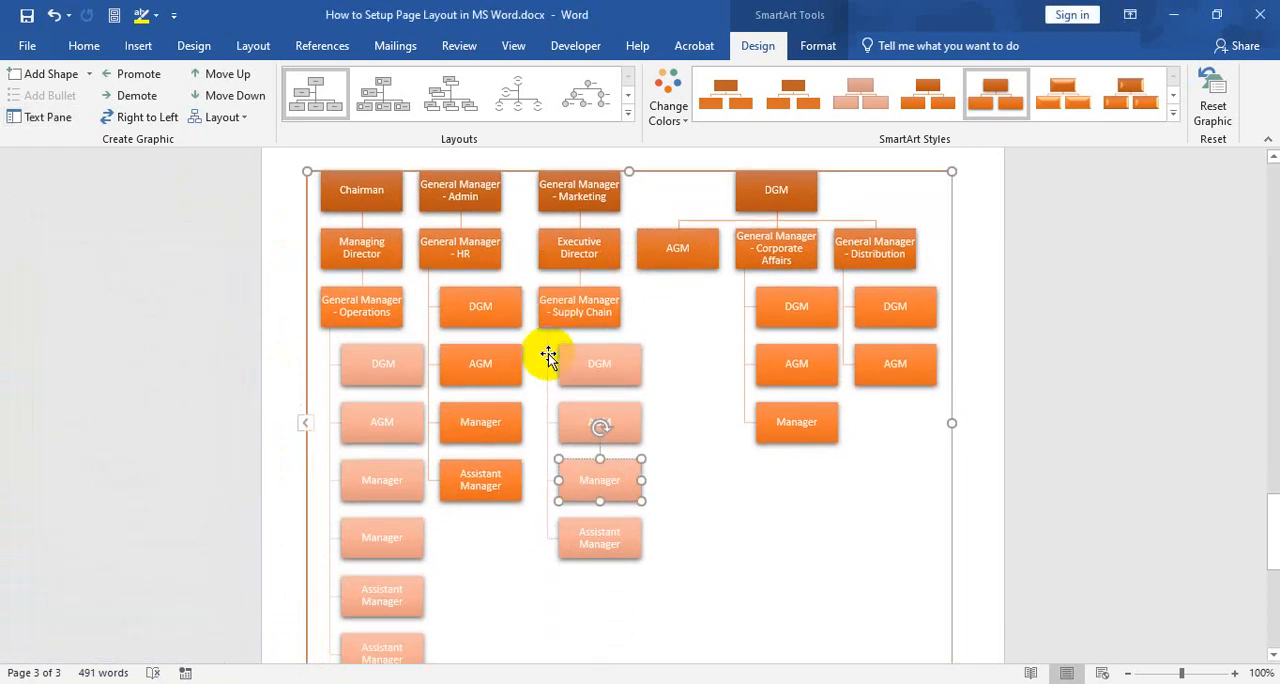
pyautogui.scroll(-1, 549, 355)
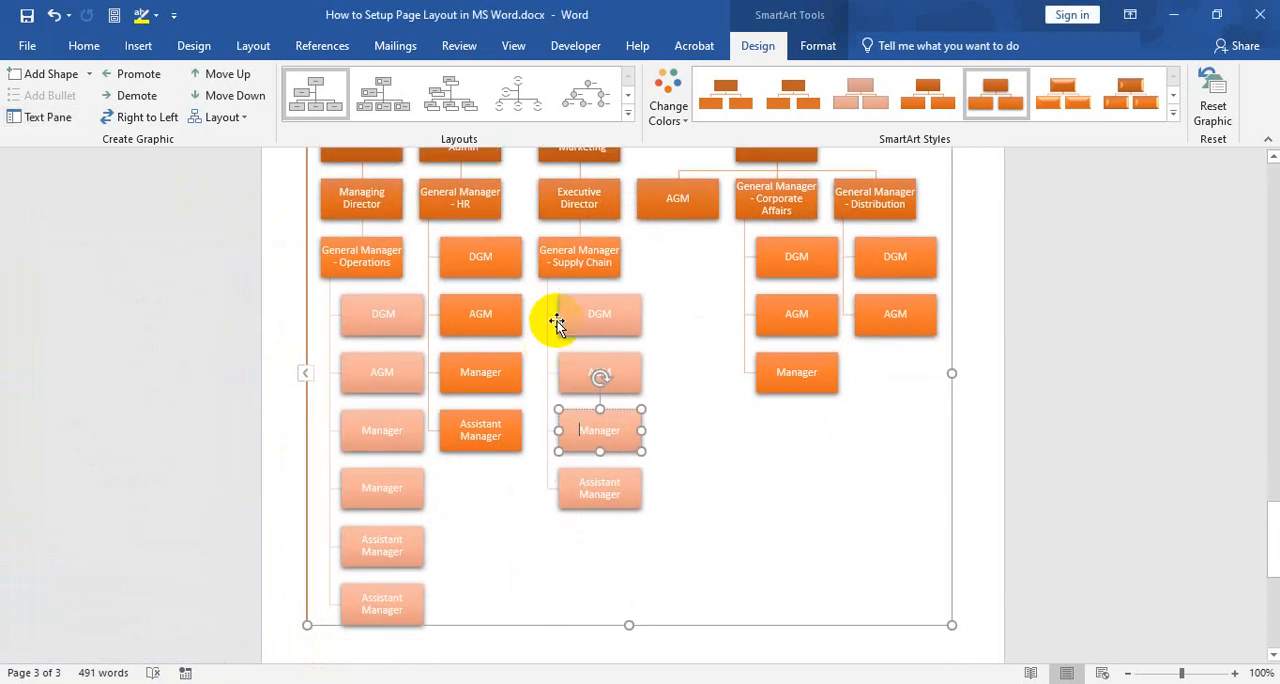
pyautogui.click(714, 370)
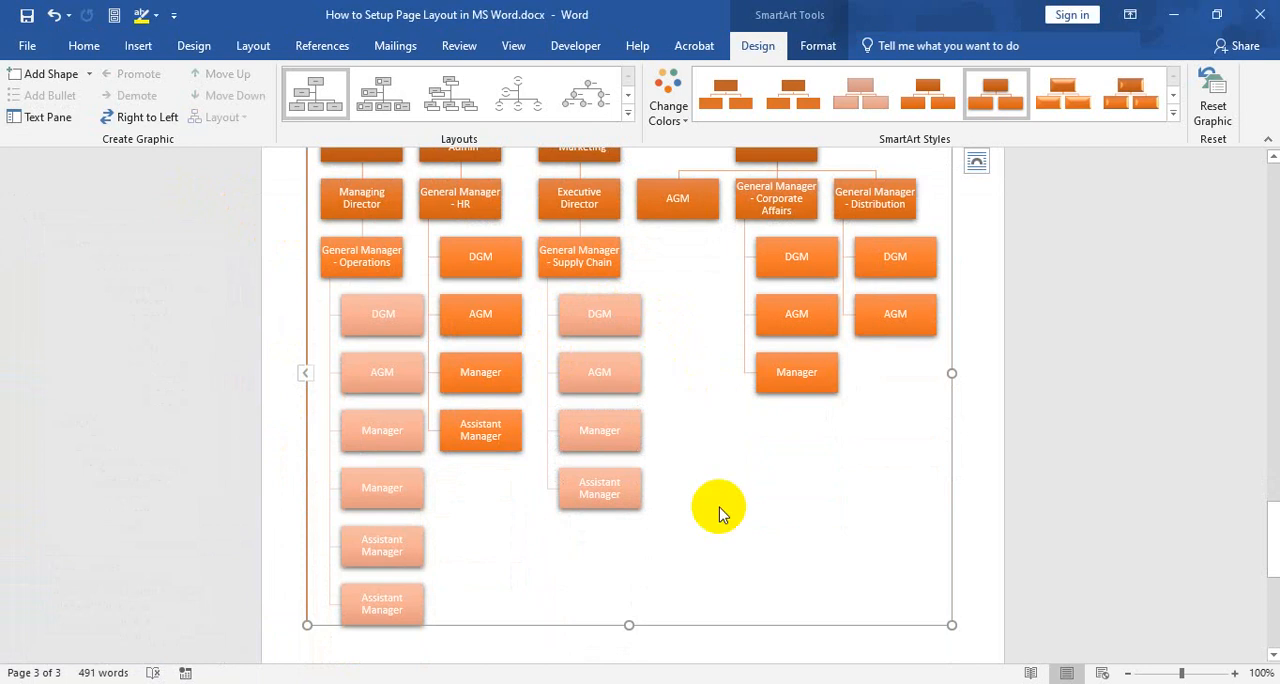